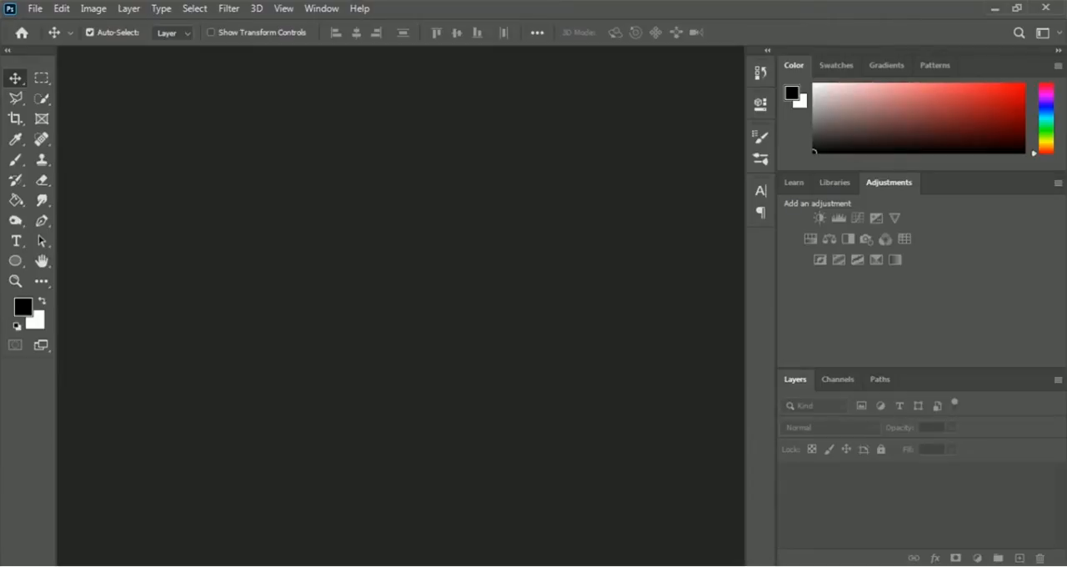
- Open the red Adidas shoe photo from the 06 Animated GIF folder
click(35, 10)
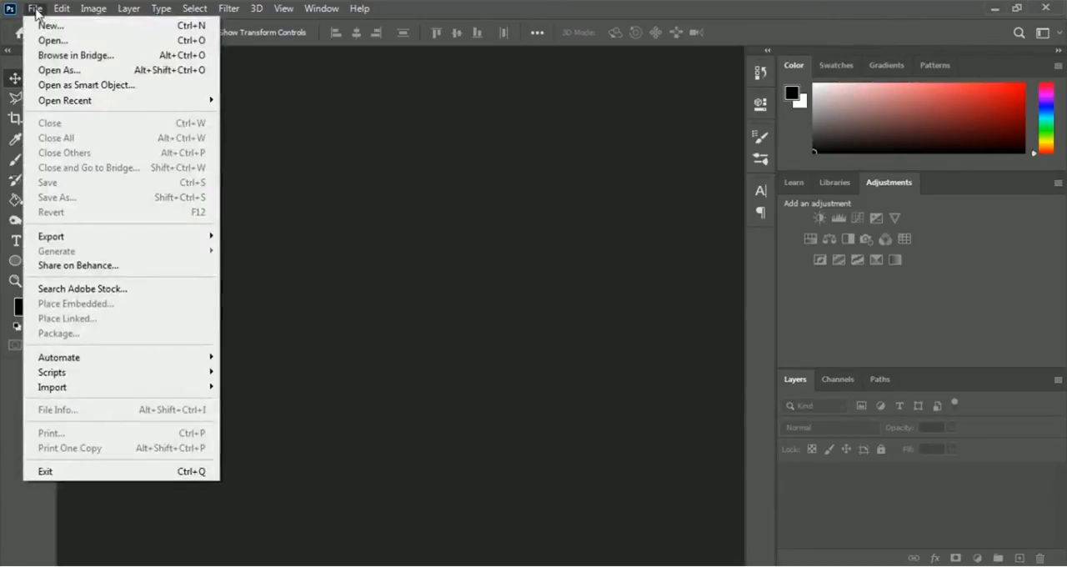
click(110, 43)
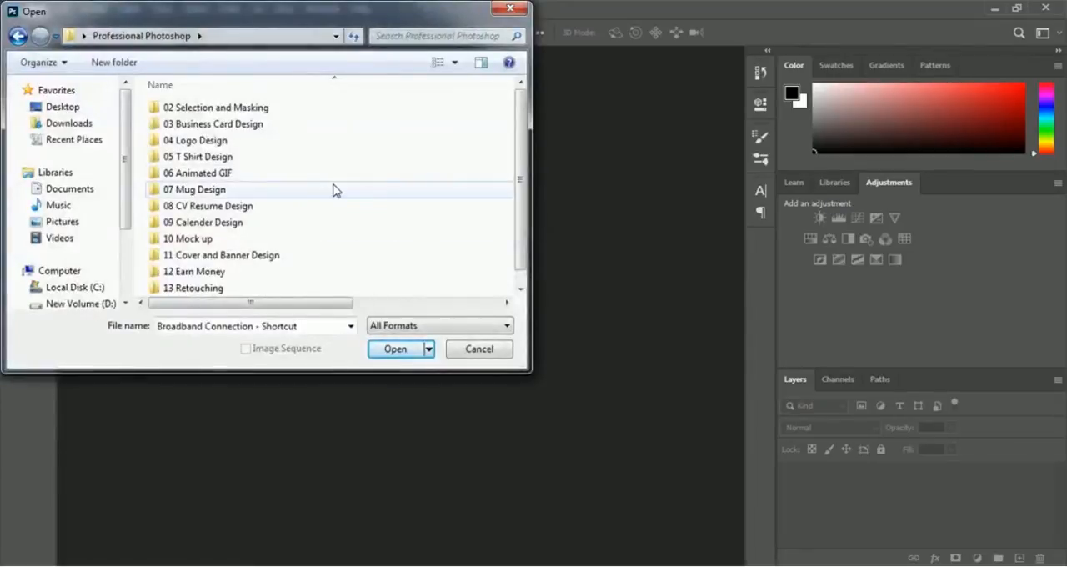
click(213, 177)
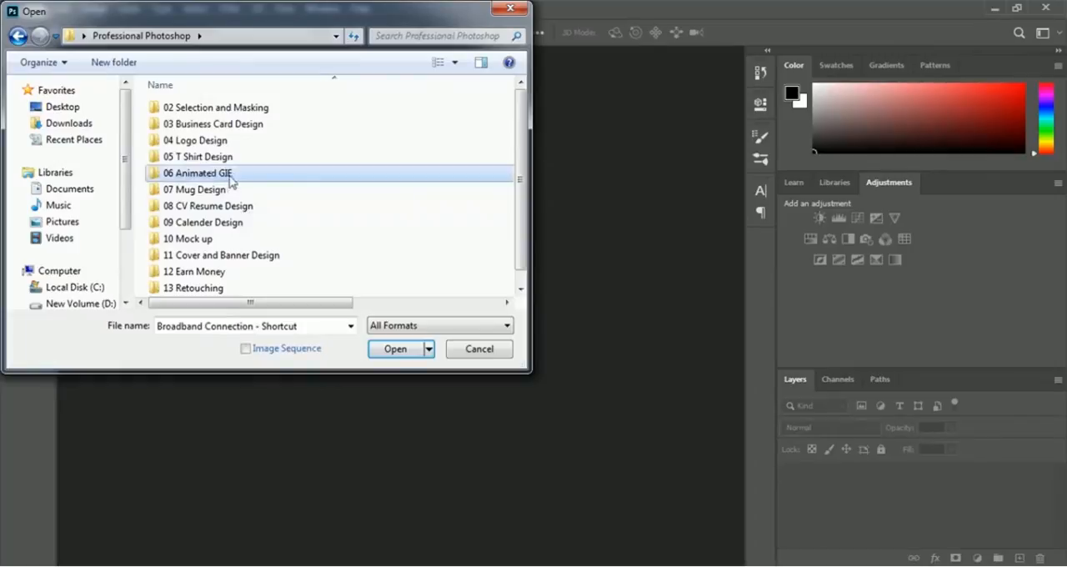
click(384, 350)
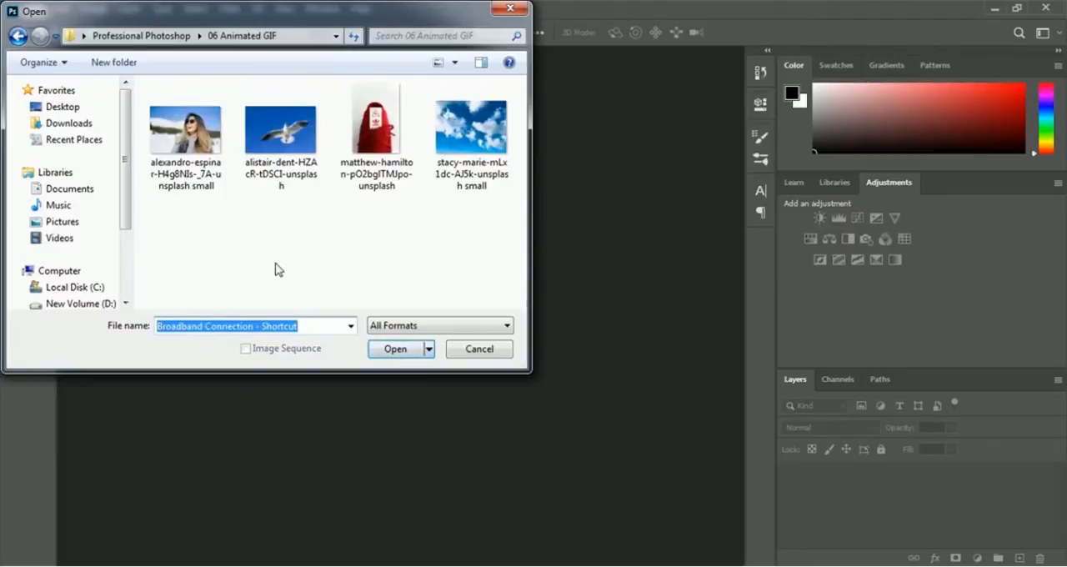
click(375, 193)
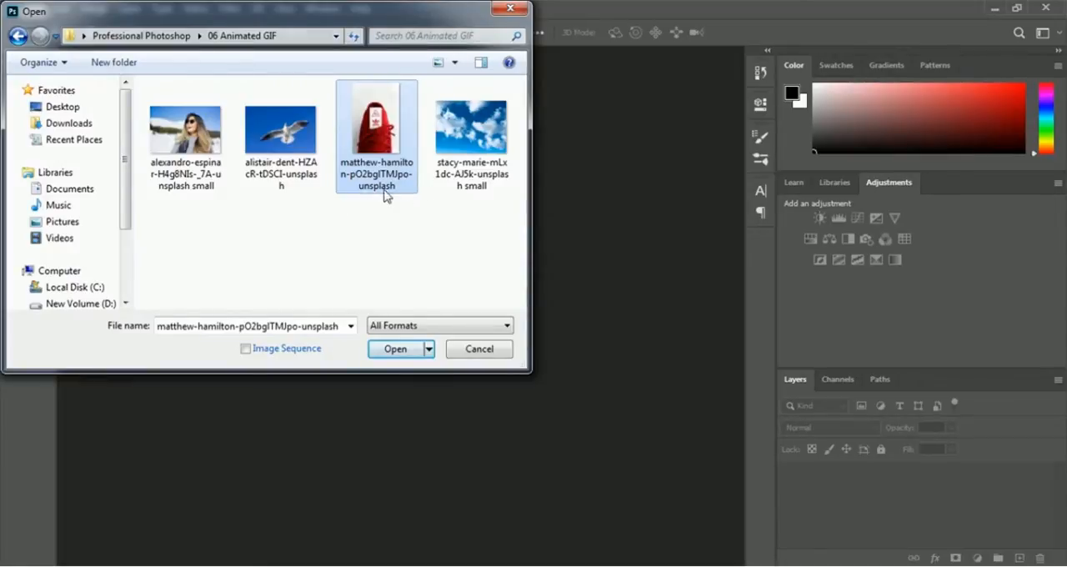
click(380, 354)
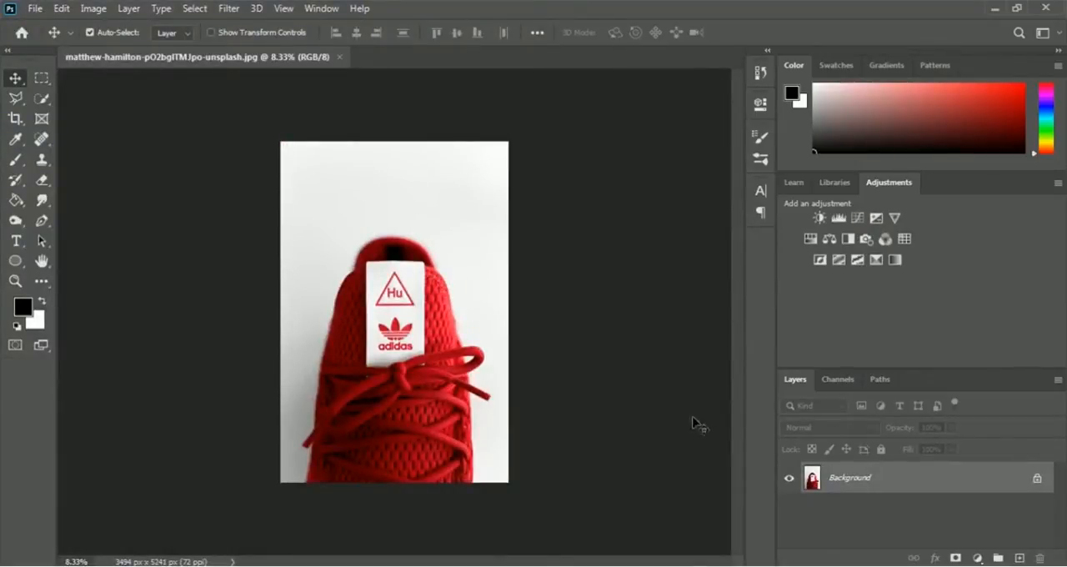
- Convert the locked Background into a regular layer named Intro
double_click(850, 479)
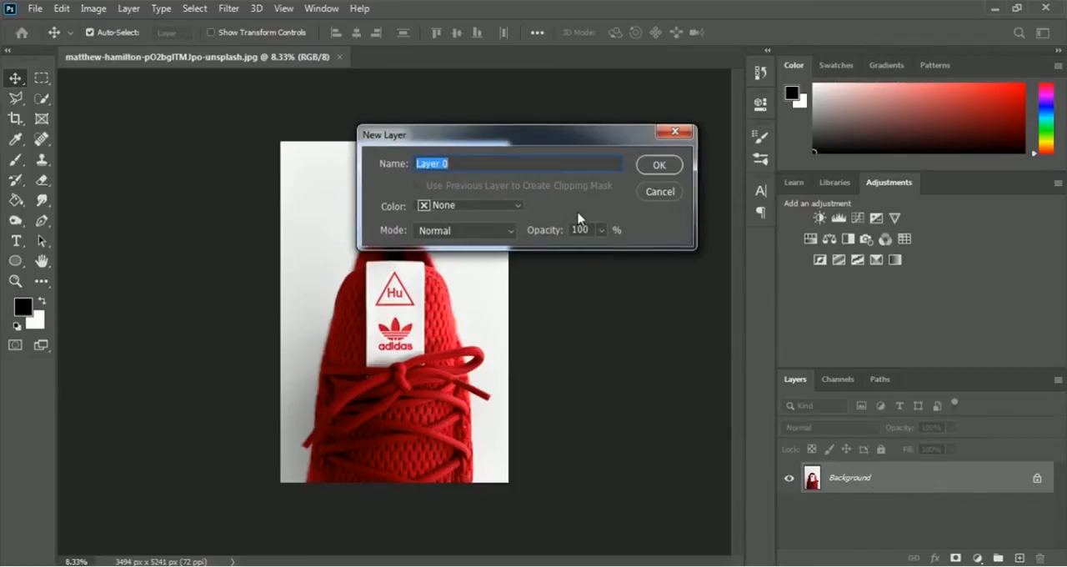
text(Inre)
key(BackSpace)
text(tro)
click(659, 166)
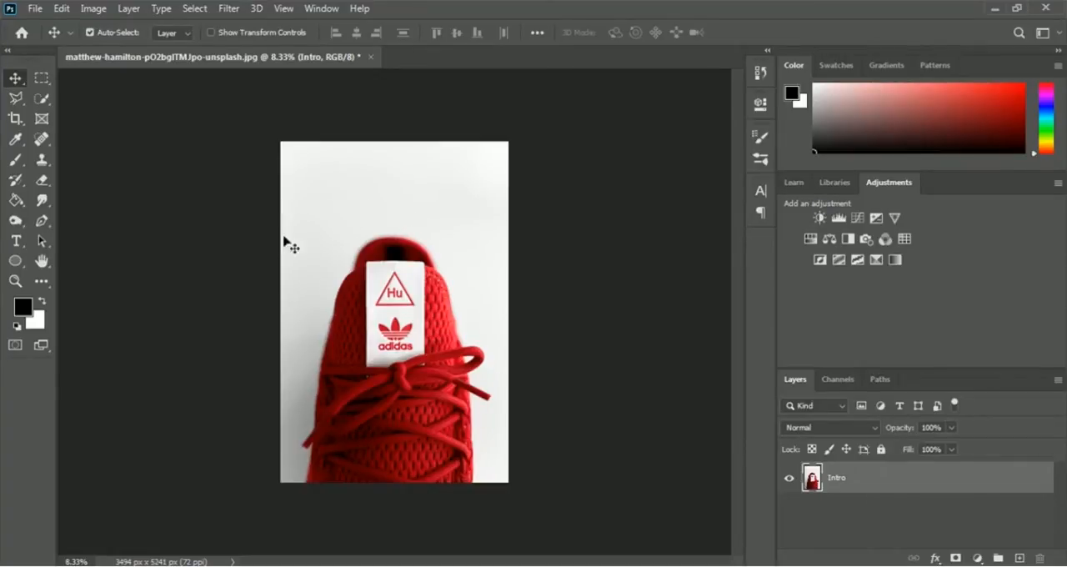
- Add the two-line text "NEW ARRIVAL" / "ADDIDAS SHOE" in the blank area above the shoe
click(15, 246)
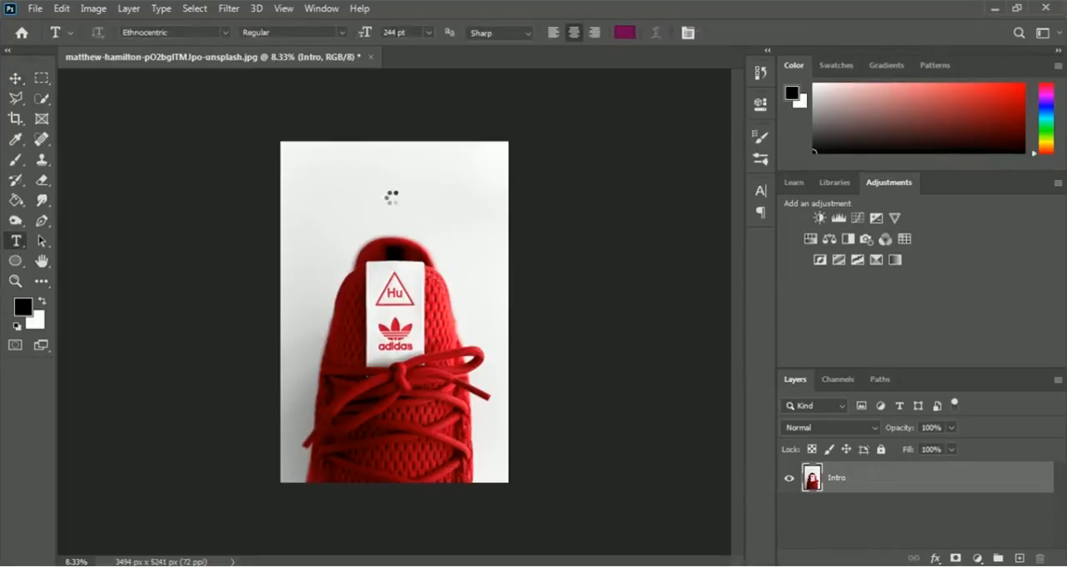
click(388, 177)
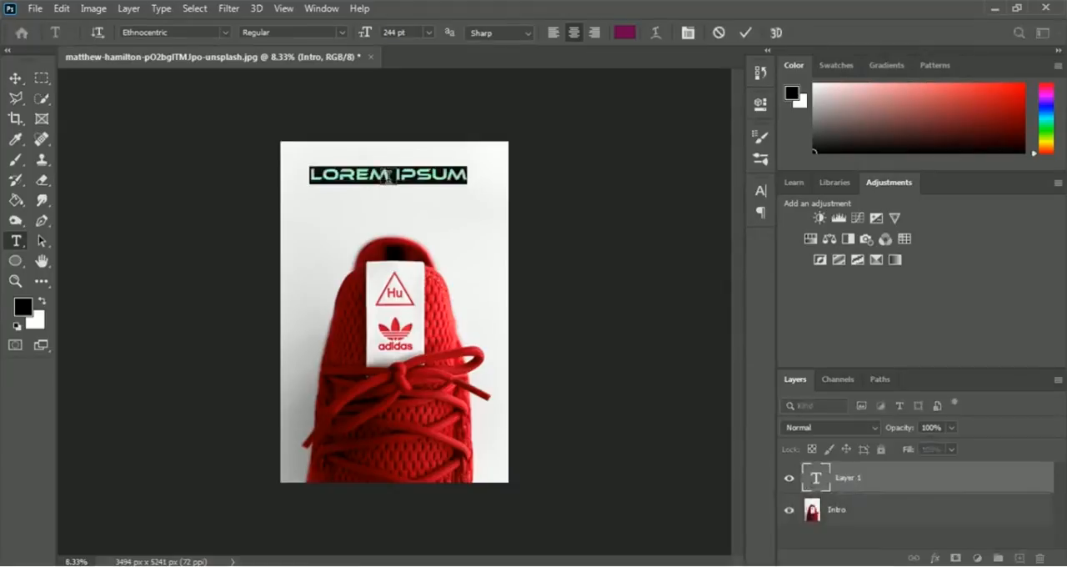
text(NEW ARR)
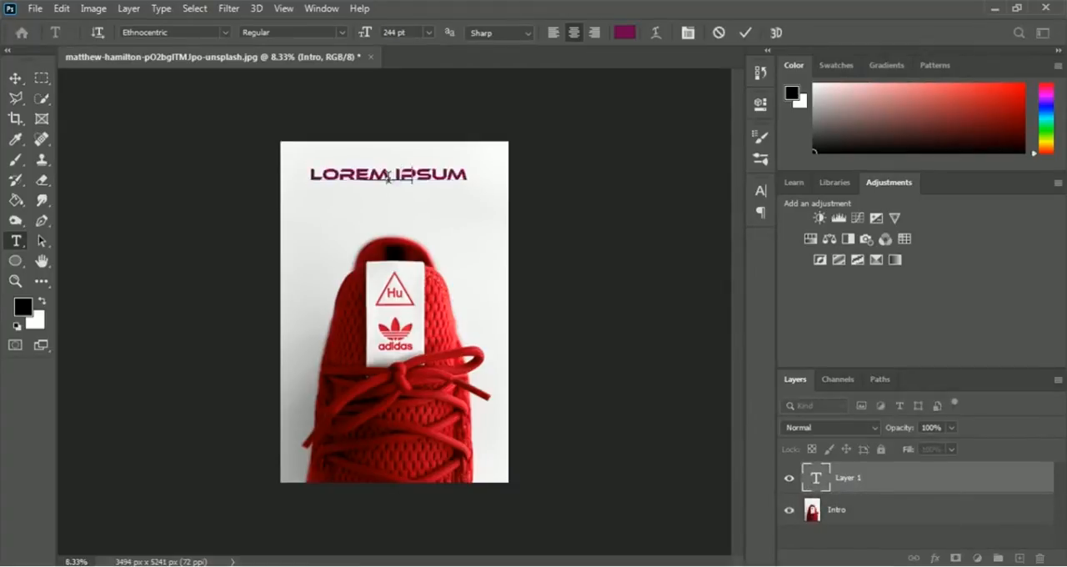
text(IVAL)
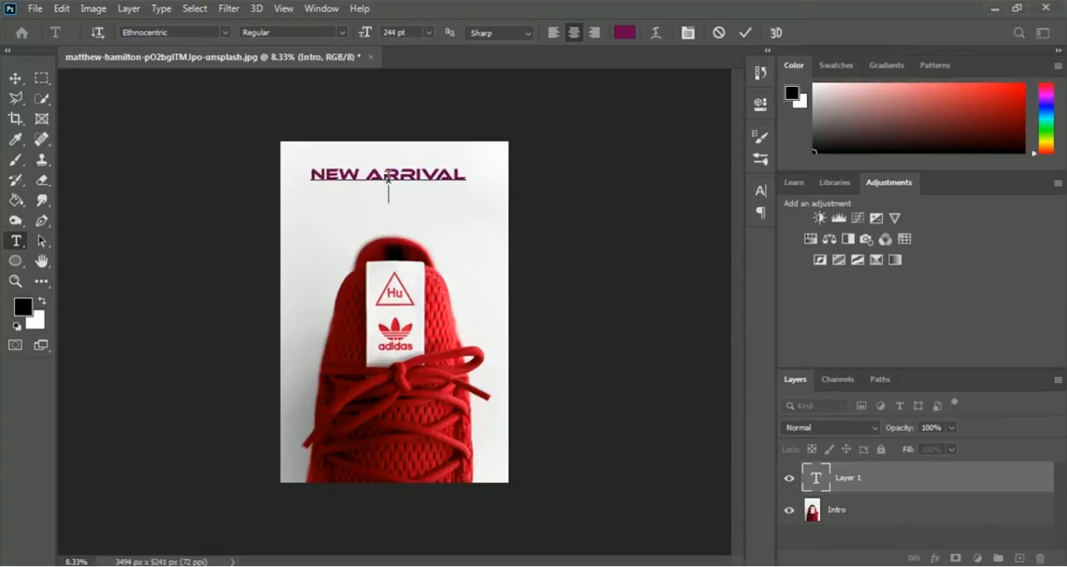
key(Return)
text(ADD)
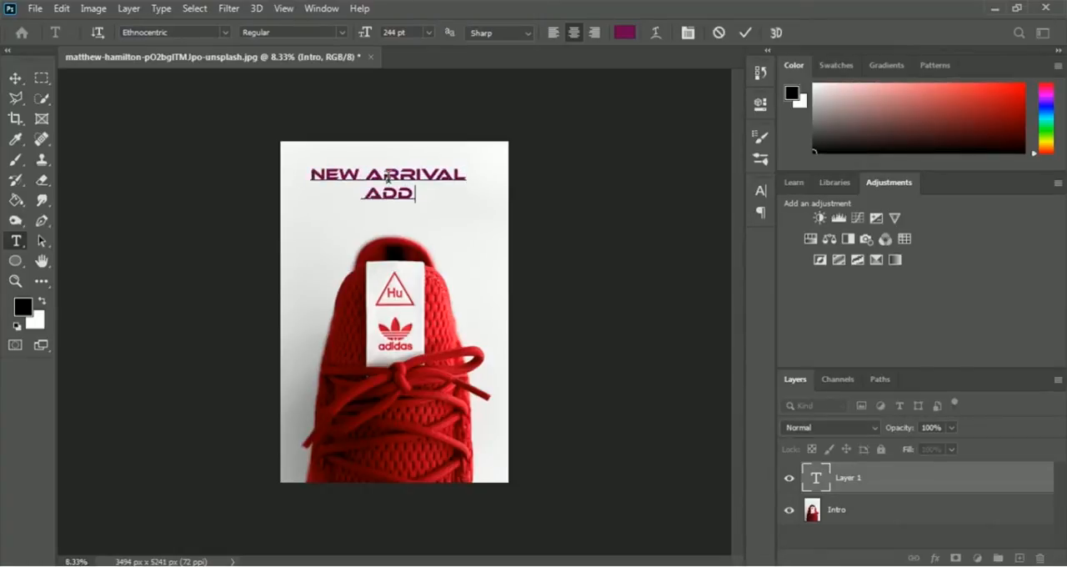
text(IDAS SH)
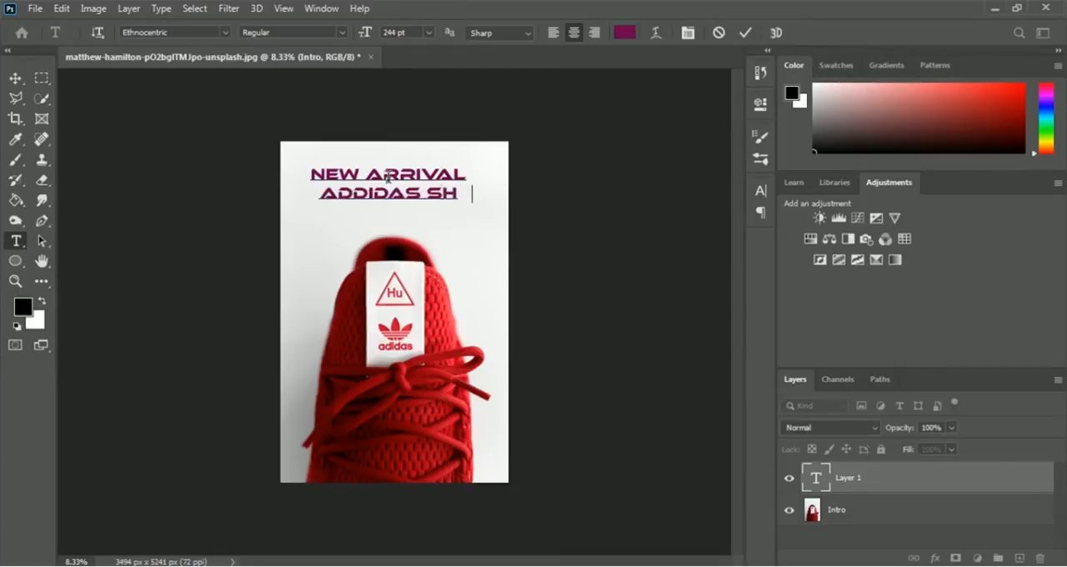
text(OE)
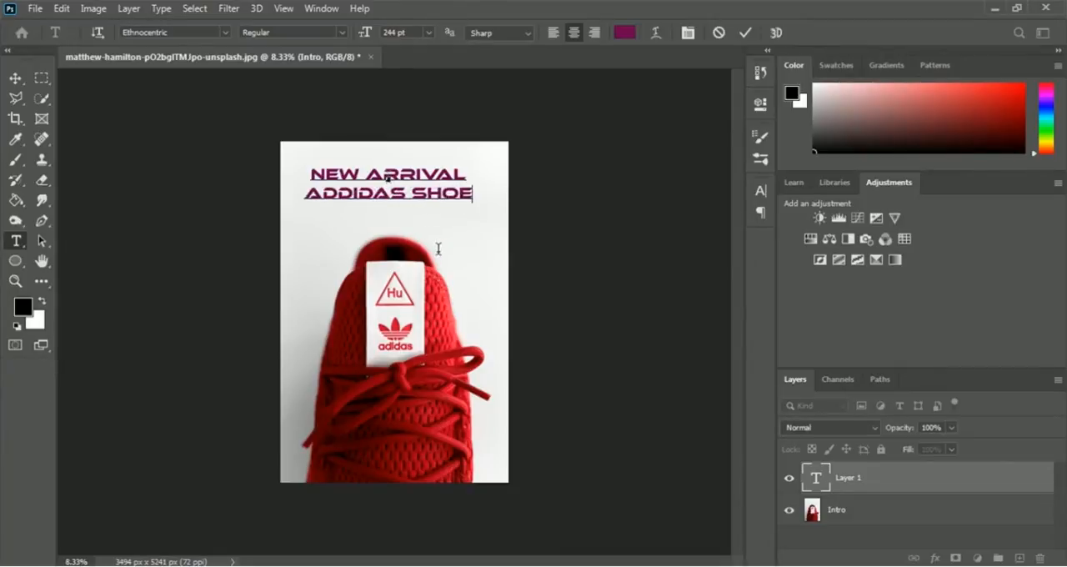
click(746, 34)
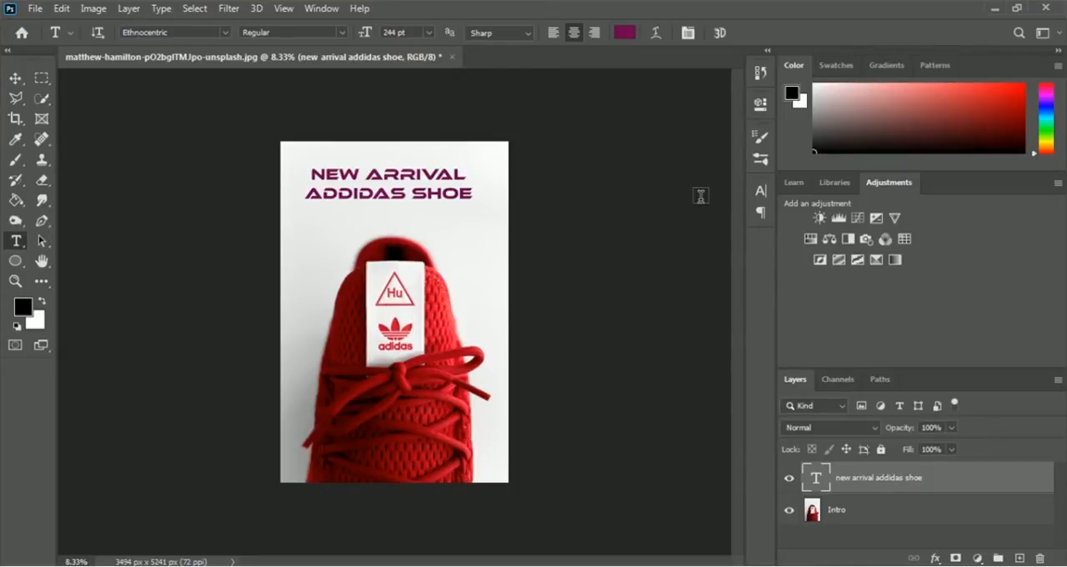
- Free-transform the headline text to about 179% height and widen it on both sides to fill the space above the shoe
key(ctrl+t)
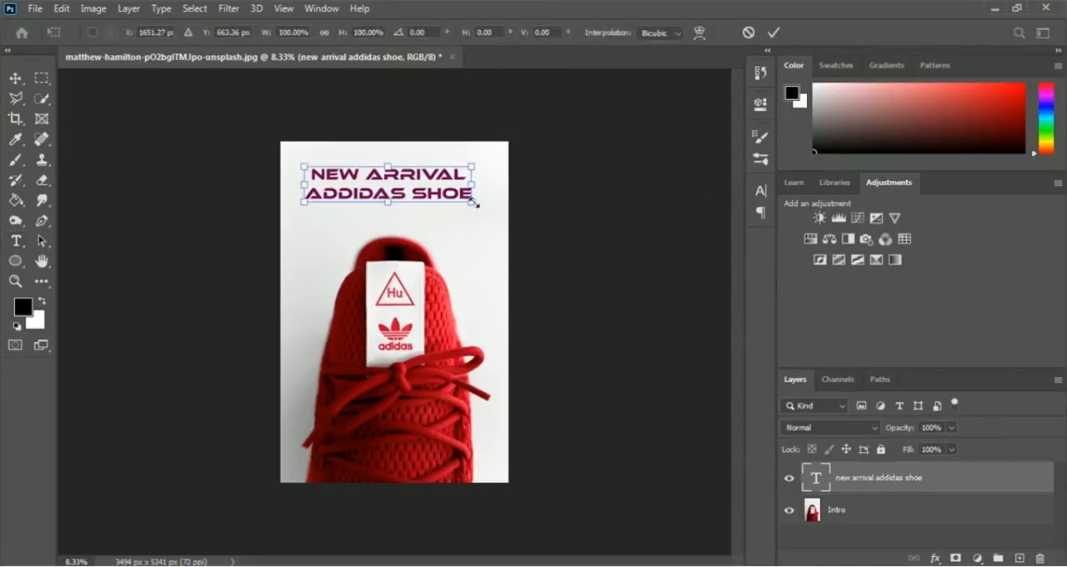
drag(481, 209, 491, 233)
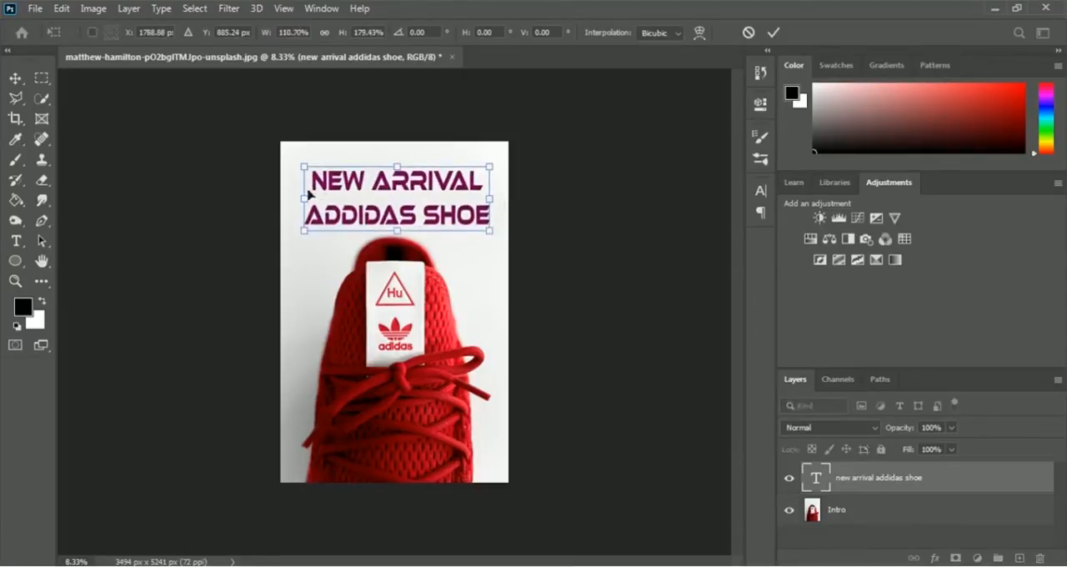
drag(304, 198, 290, 201)
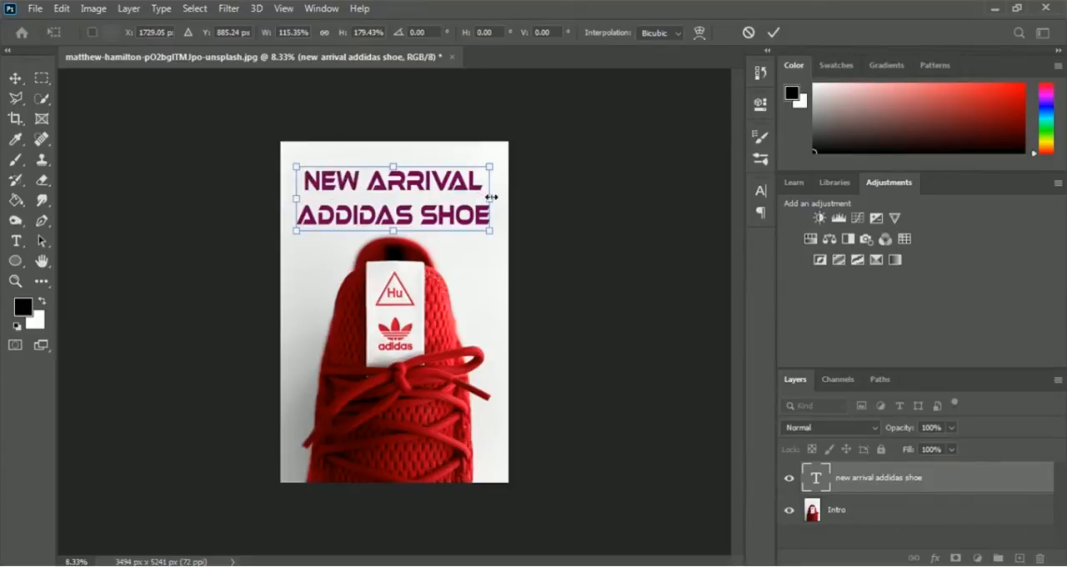
drag(491, 197, 498, 197)
click(775, 34)
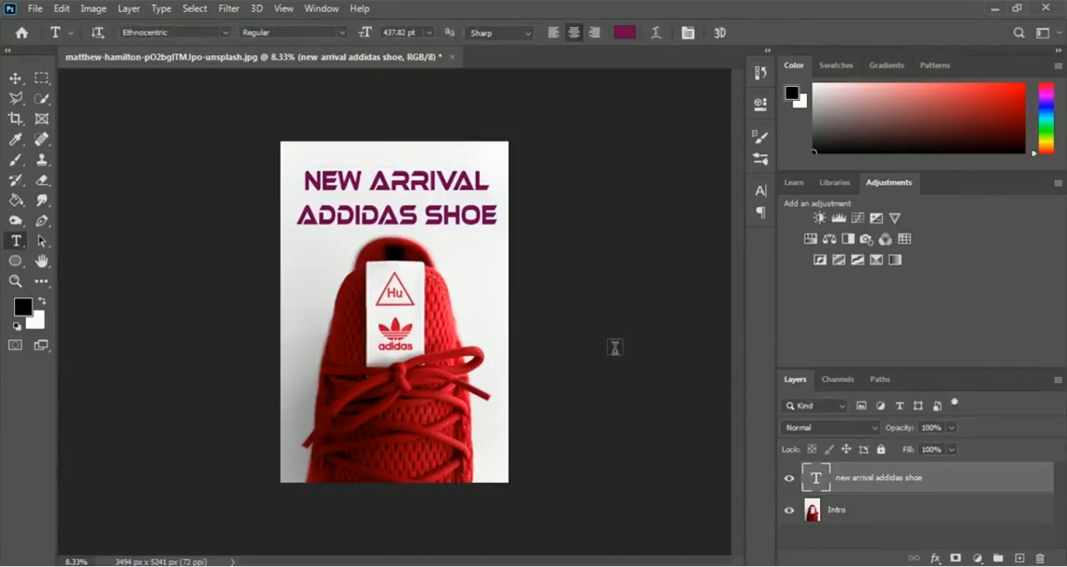
- Duplicate the Intro layer as a new layer named Purple
click(845, 517)
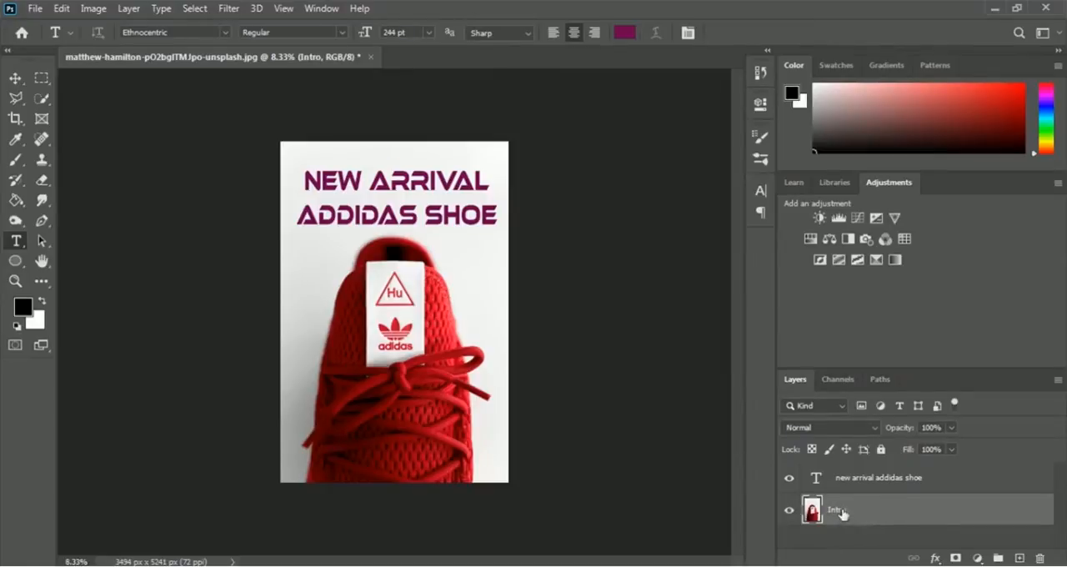
right_click(842, 515)
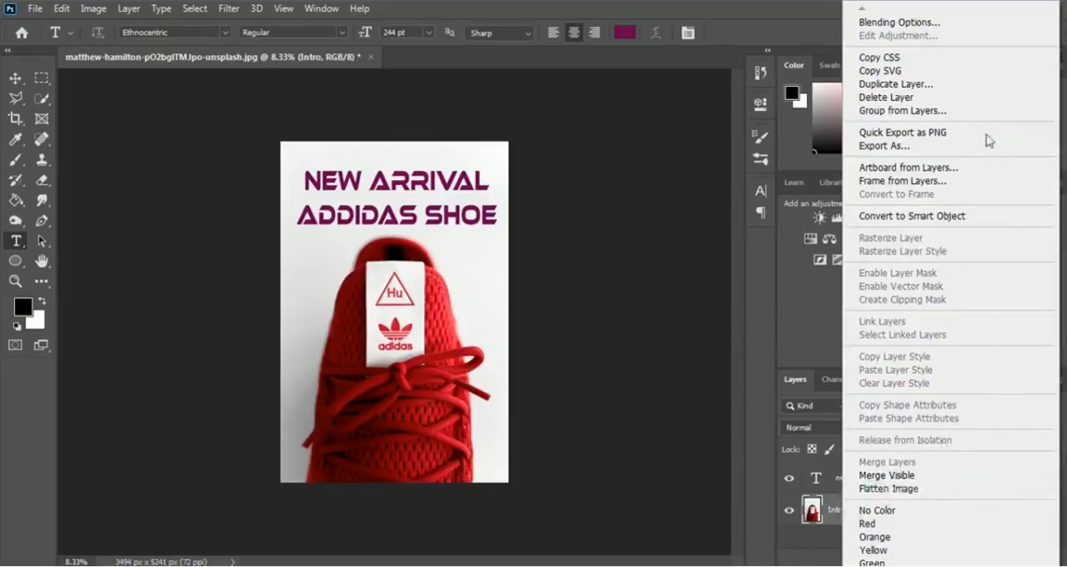
click(938, 84)
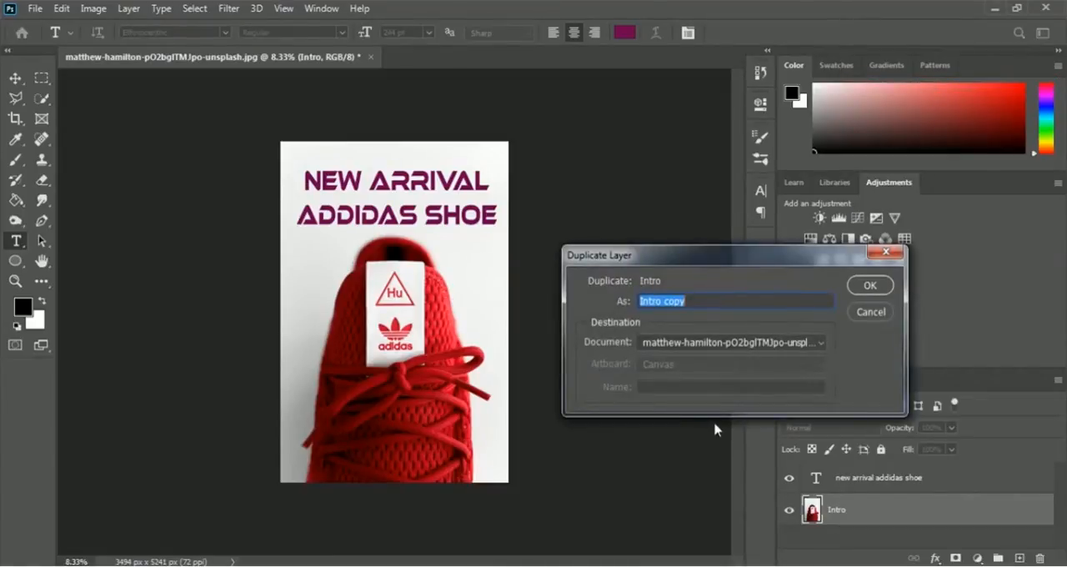
text(Purple)
click(871, 286)
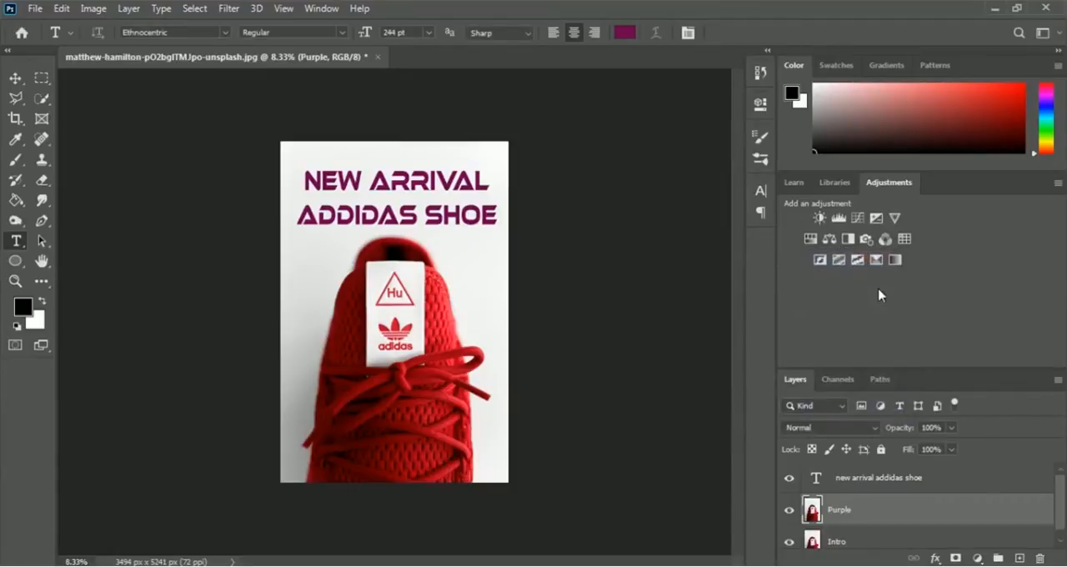
- Duplicate the Purple layer as a new layer named Green
right_click(848, 517)
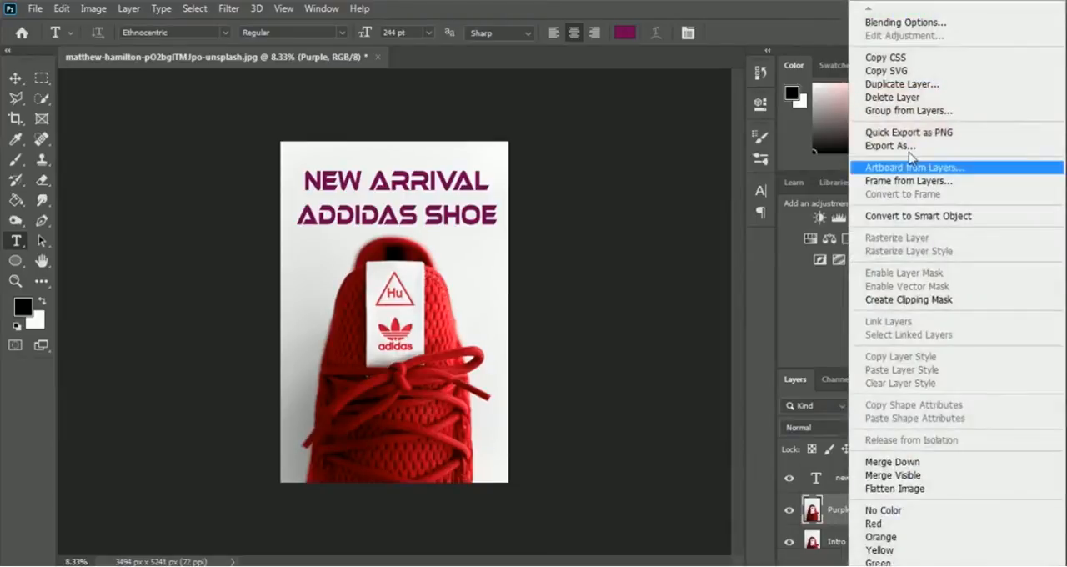
click(922, 85)
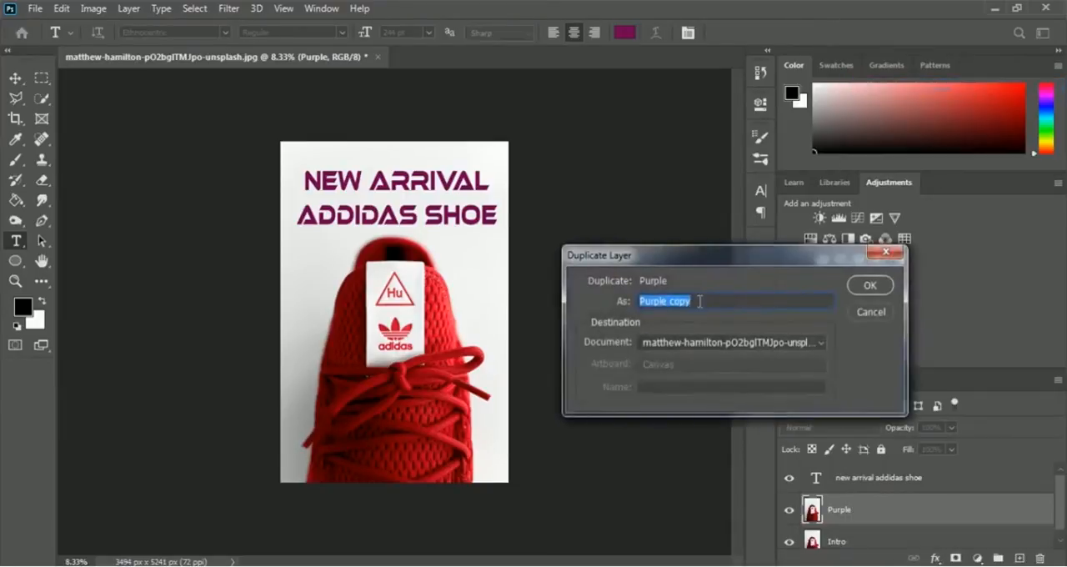
text(g)
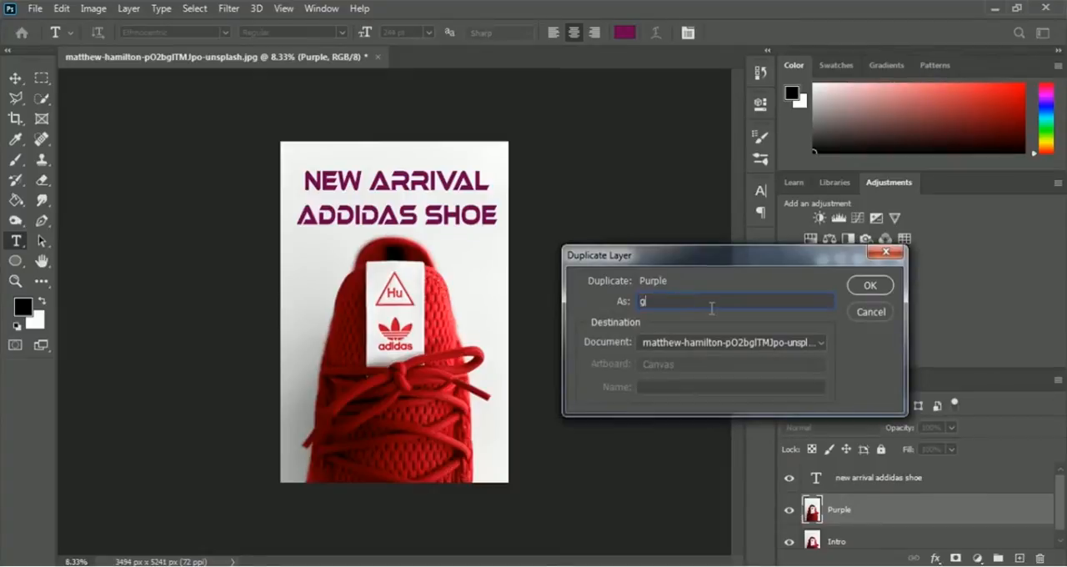
key(BackSpace)
text(Green)
click(872, 287)
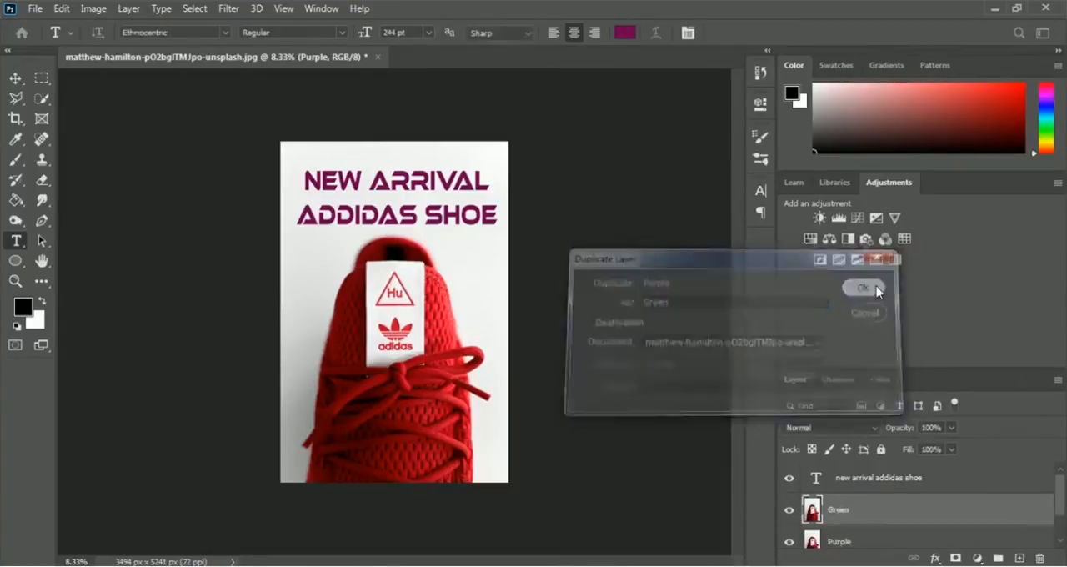
- Duplicate the Green layer as a new layer named Blue
right_click(840, 513)
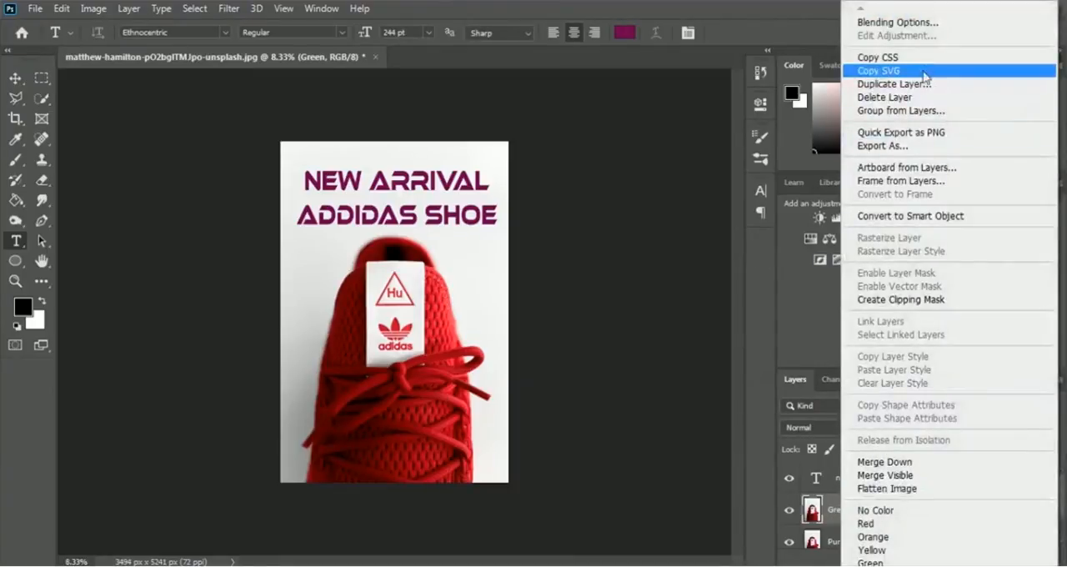
click(921, 85)
text(B)
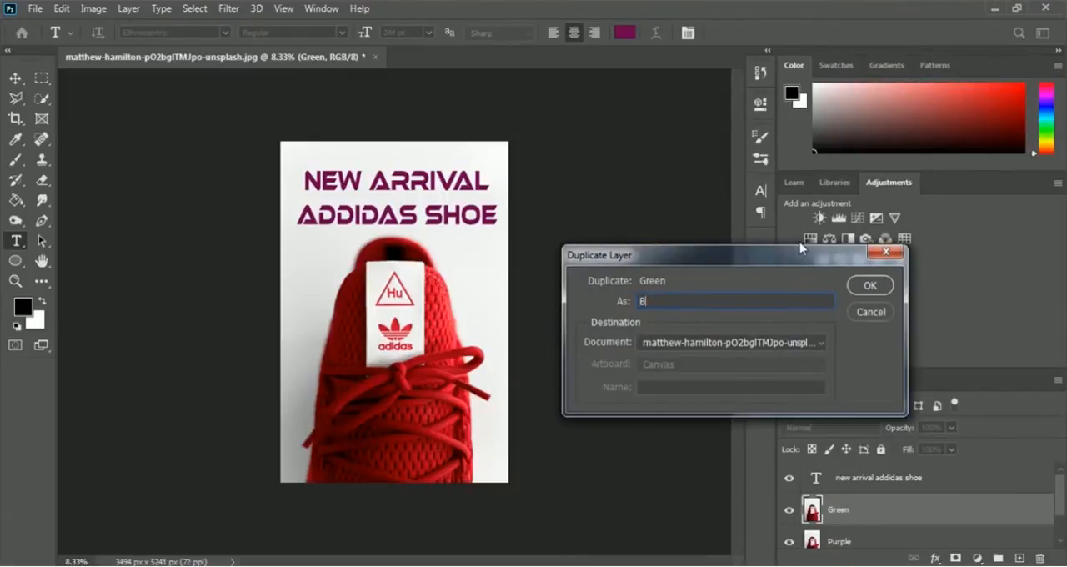
text(lue)
click(869, 286)
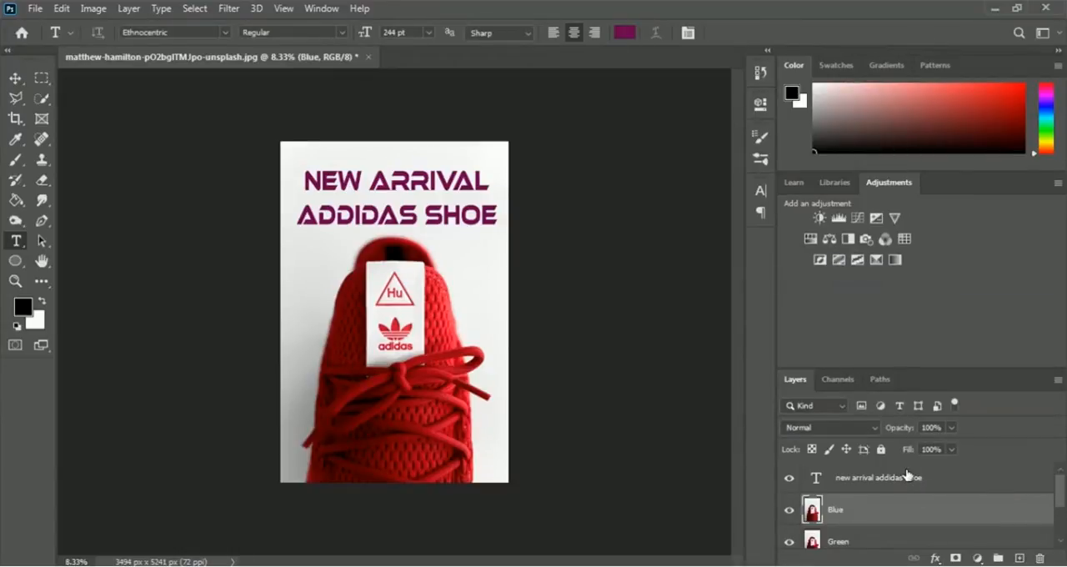
mouse_move(1062, 500)
mouse_down()
mouse_move(1063, 538)
mouse_move(1064, 495)
mouse_up()
click(947, 478)
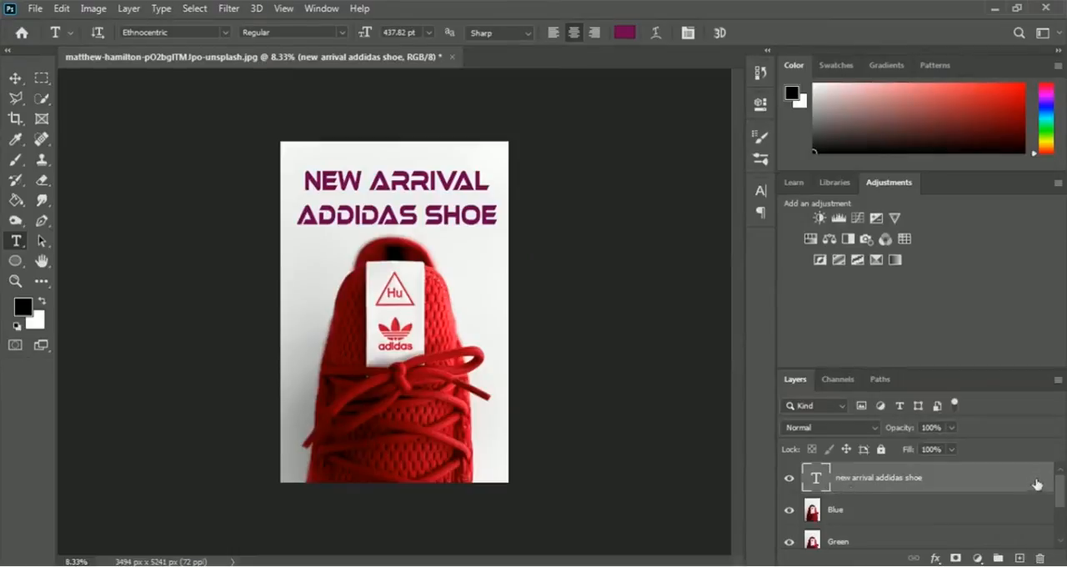
drag(1062, 493, 1063, 526)
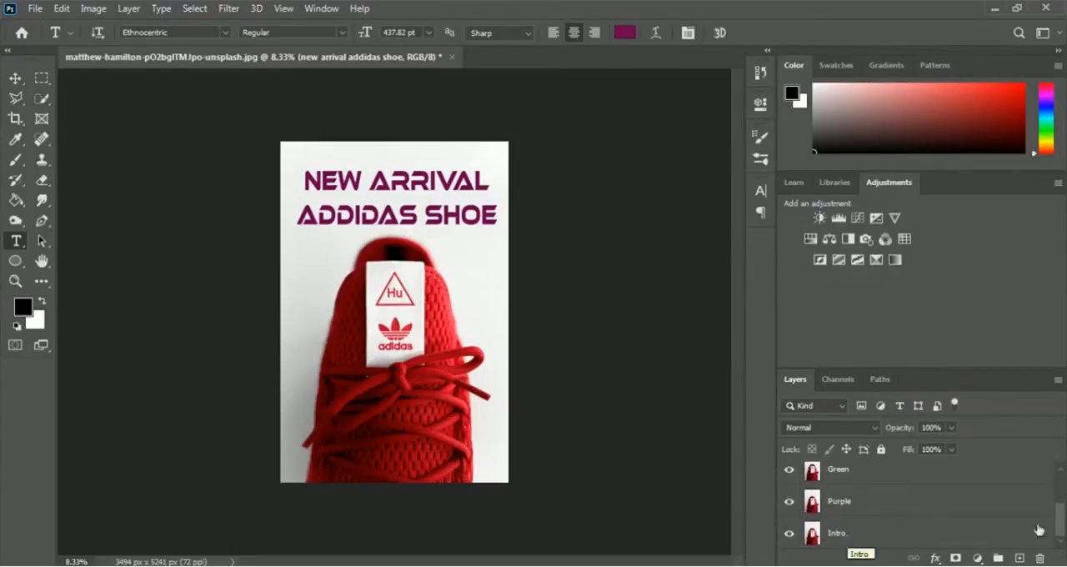
click(837, 539)
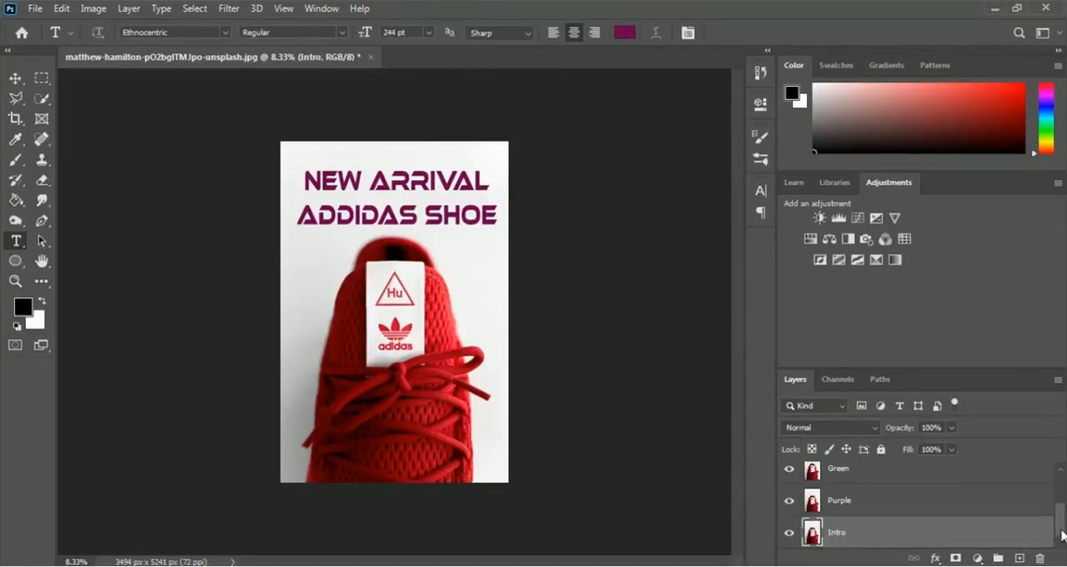
scroll(1059, 517, up, 2)
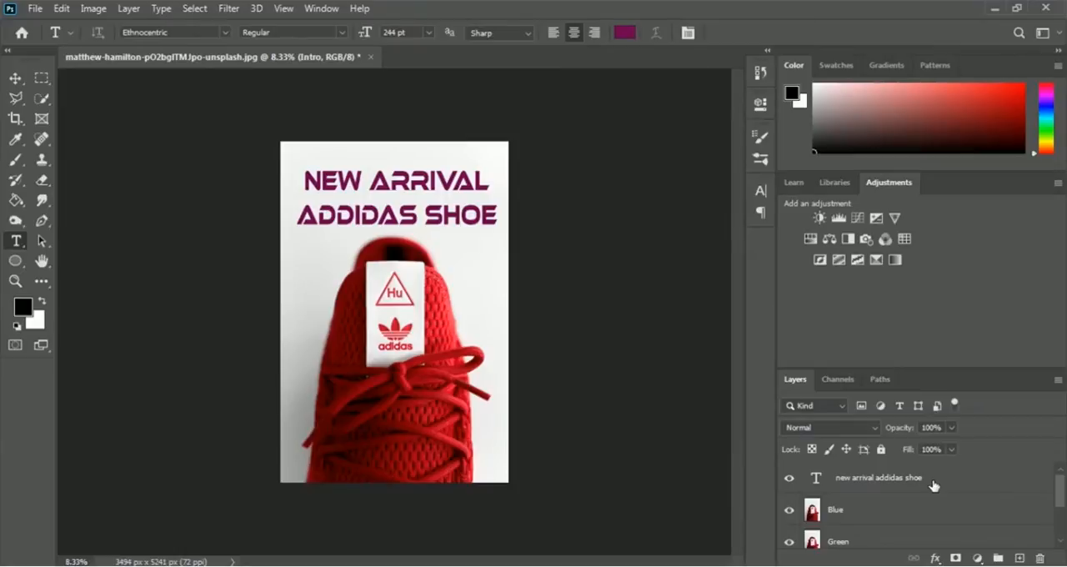
- Convert the headline text and the Intro shoe layer together into one smart object and name it Intro
click(847, 484)
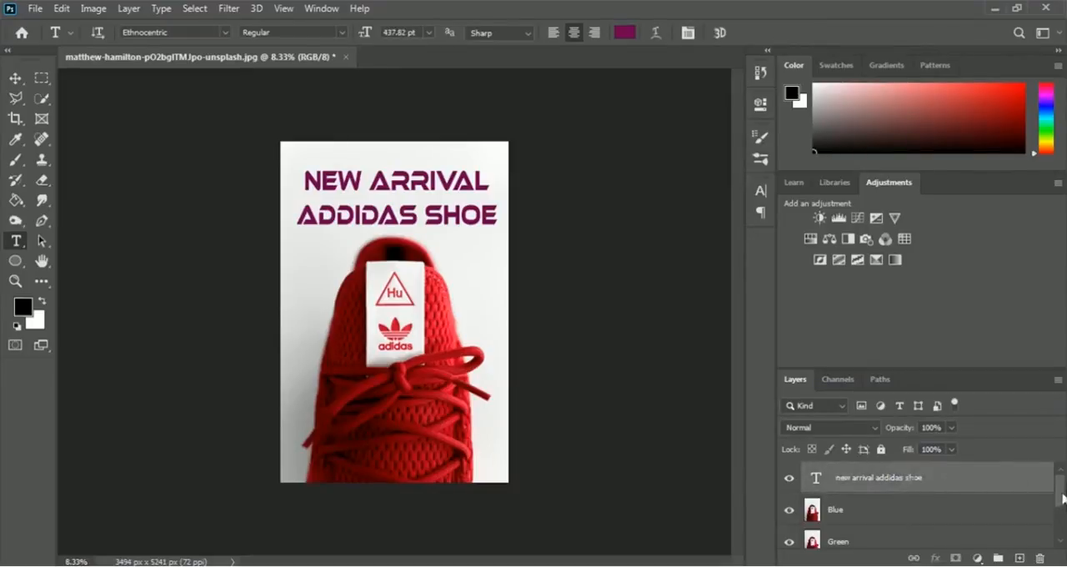
drag(1062, 498, 1064, 538)
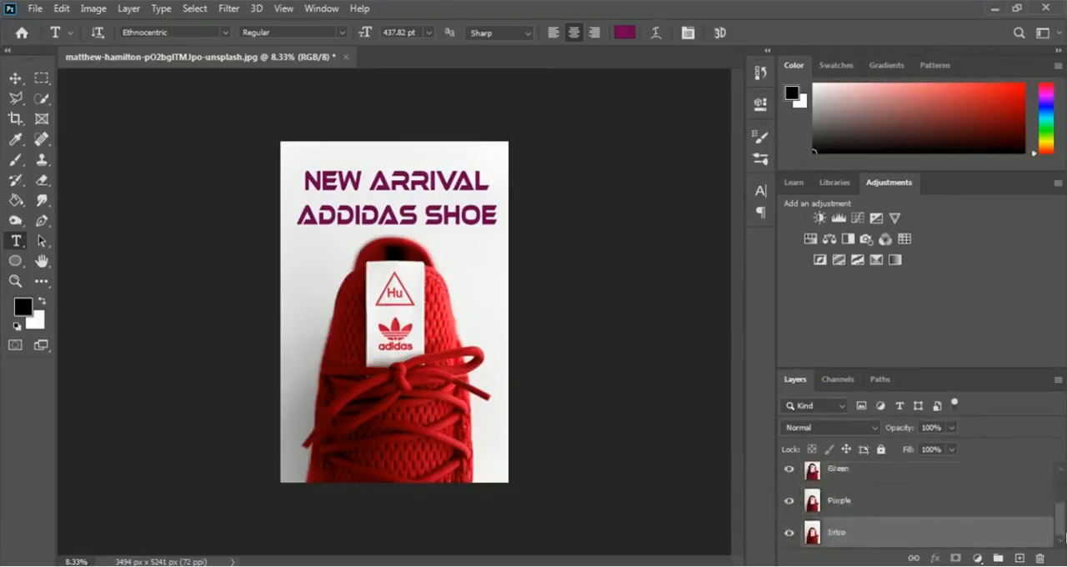
right_click(837, 534)
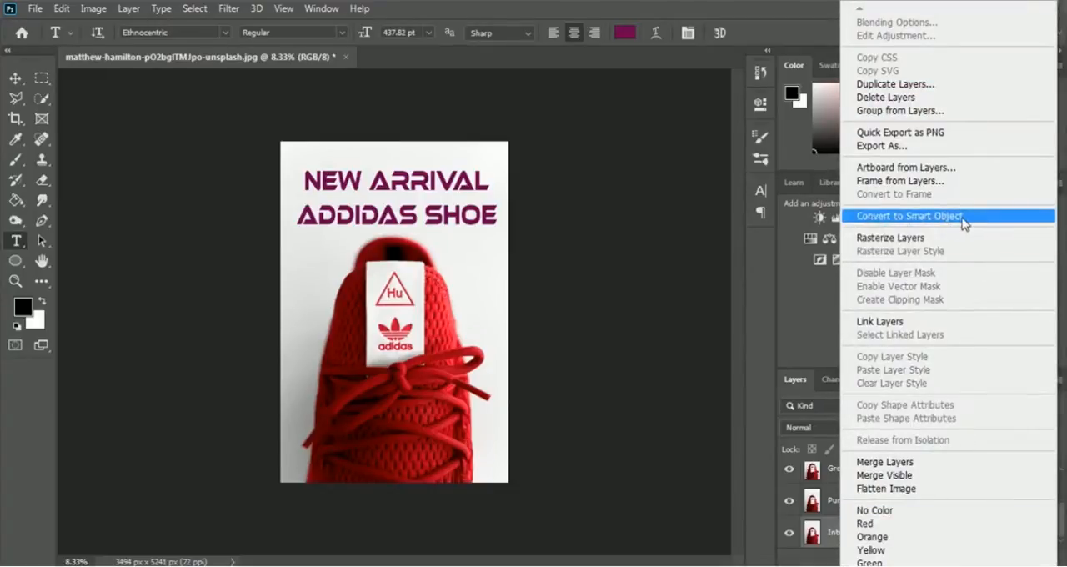
click(978, 222)
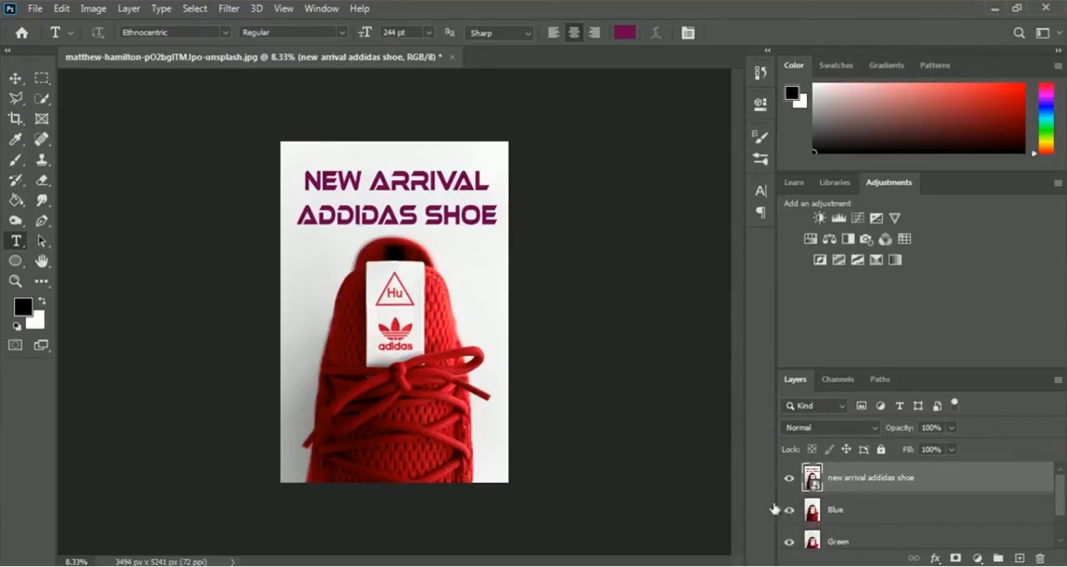
double_click(871, 479)
key(BackSpace)
text(Intro)
key(Return)
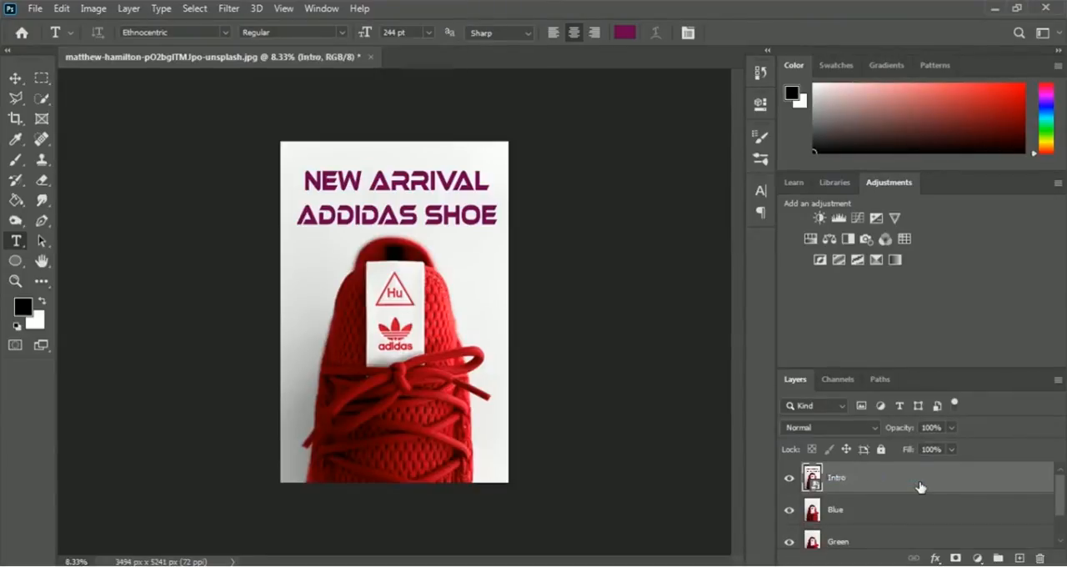
- Hide the Intro, Purple and Green layers, leaving only the Blue layer showing
click(789, 482)
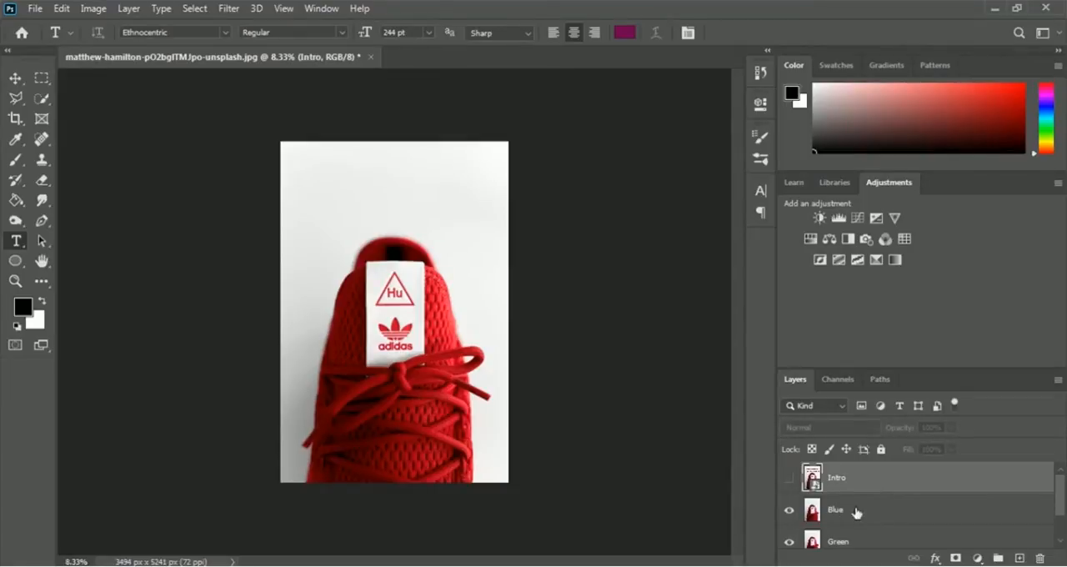
scroll(857, 512, down, 2)
click(789, 533)
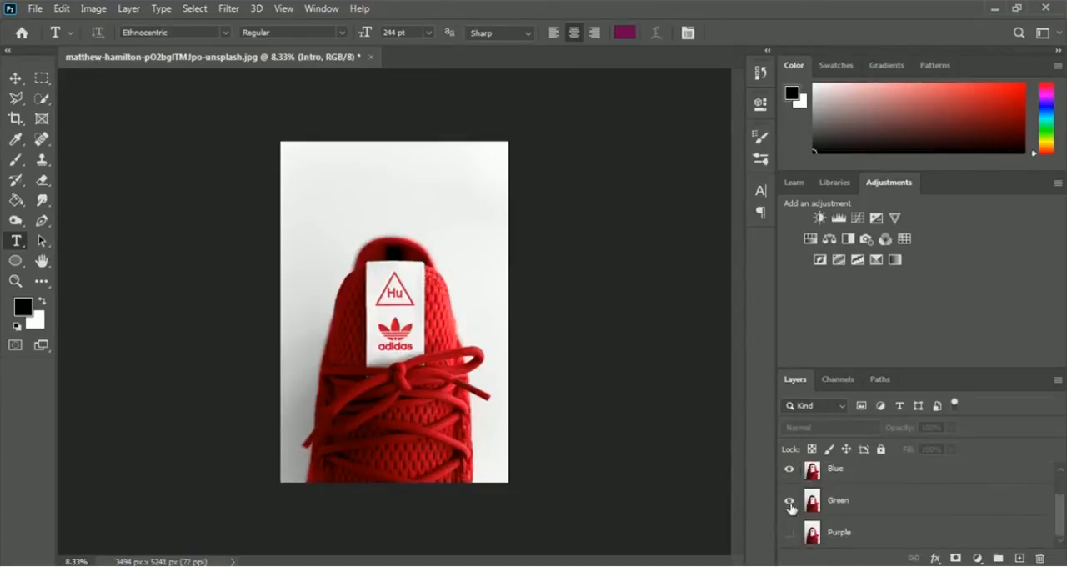
click(789, 502)
scroll(846, 508, up, 2)
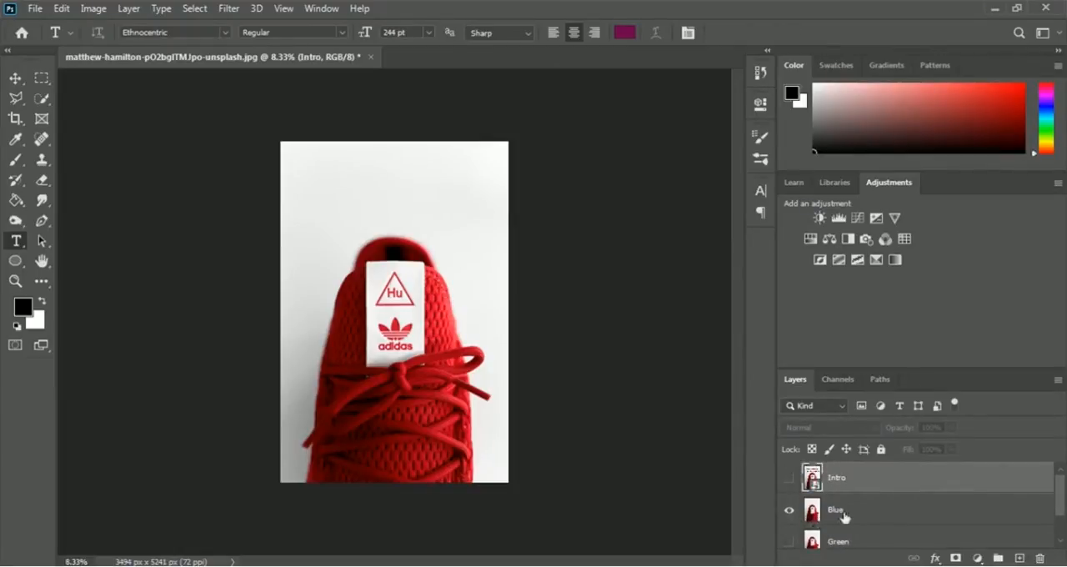
- Add a Hue/Saturation adjustment above the Blue layer with the hue at -108 to turn the shoe blue
click(839, 516)
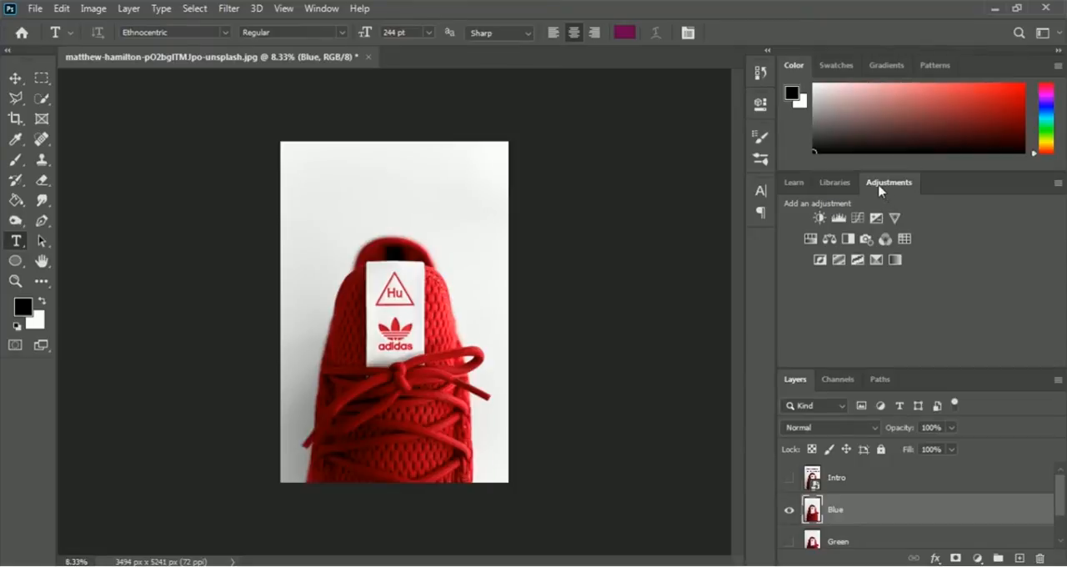
click(810, 240)
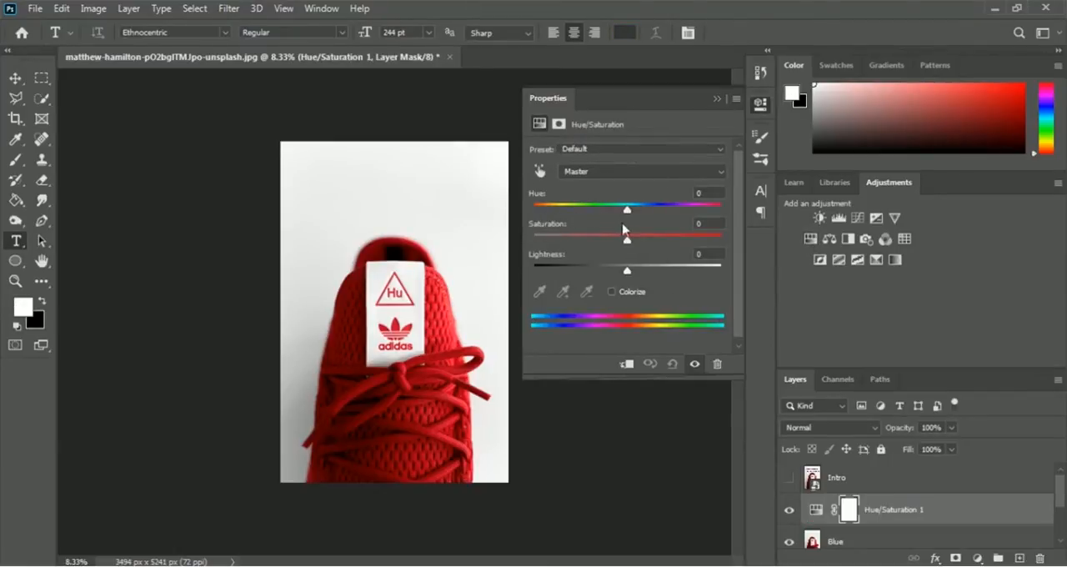
drag(628, 215, 561, 211)
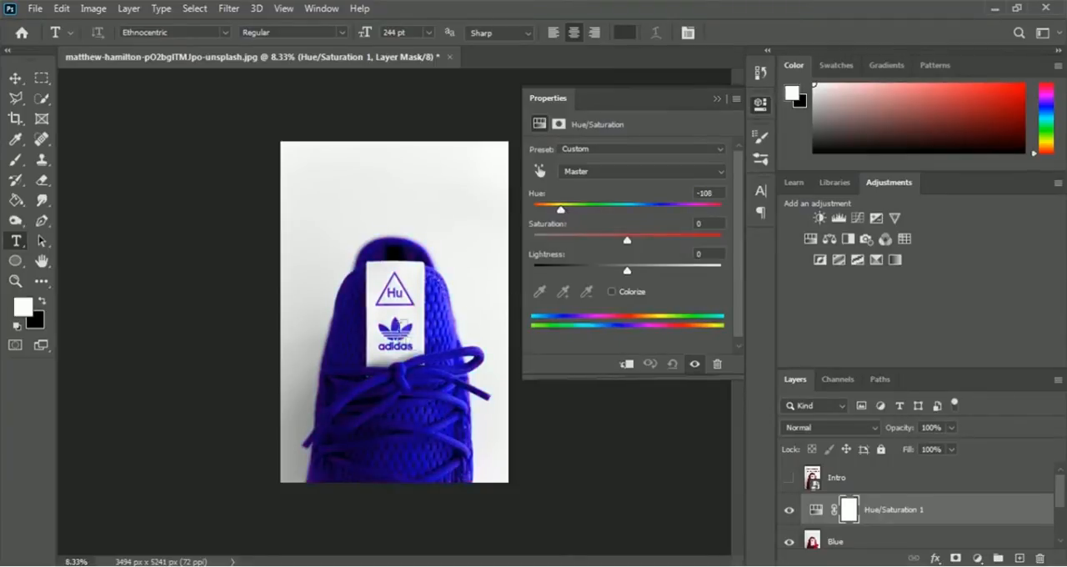
click(718, 100)
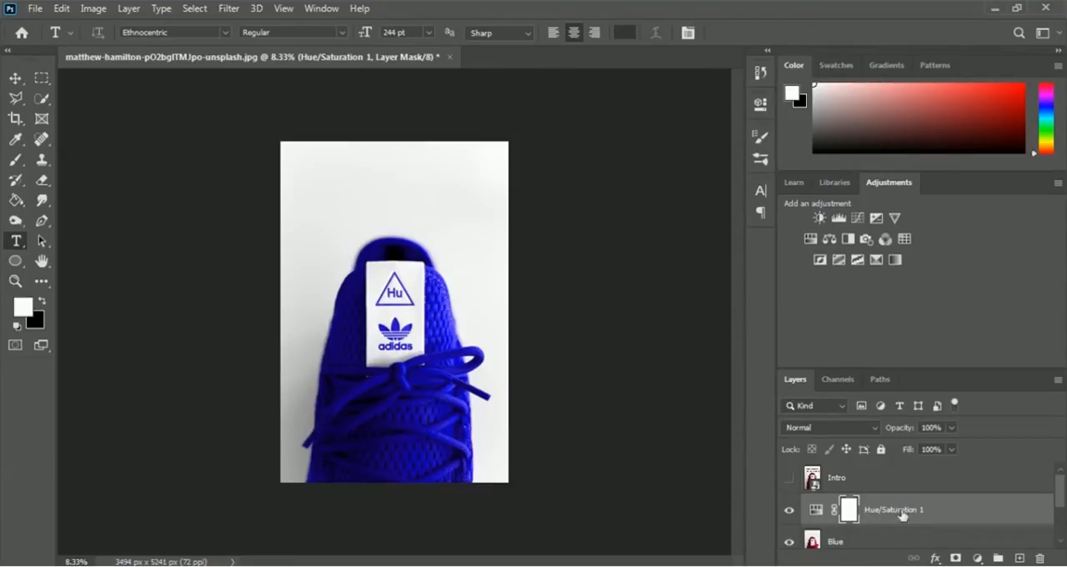
- Convert the Hue/Saturation adjustment and the Blue layer together into one smart object
click(840, 543)
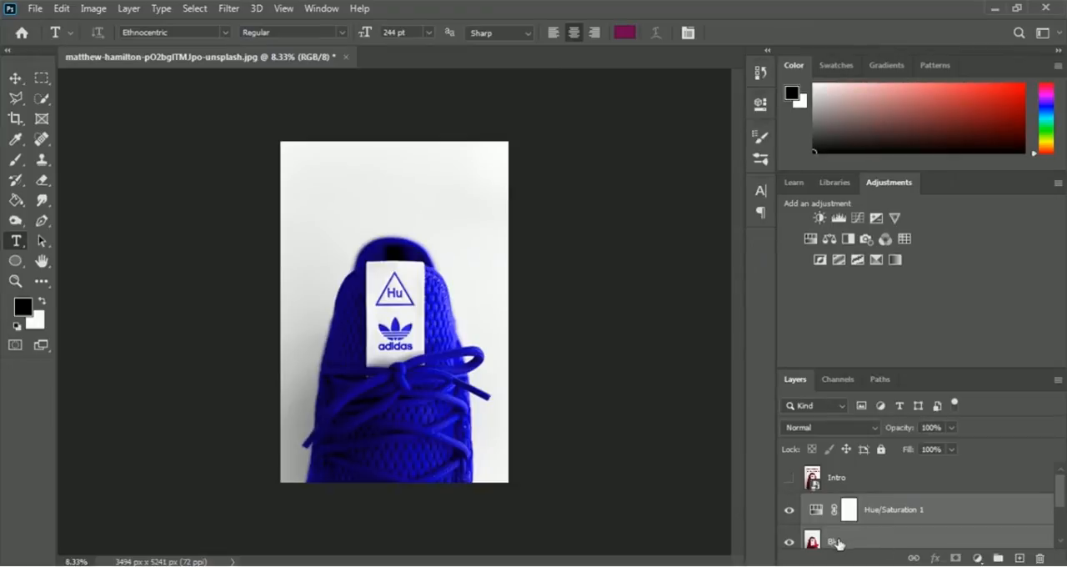
right_click(840, 544)
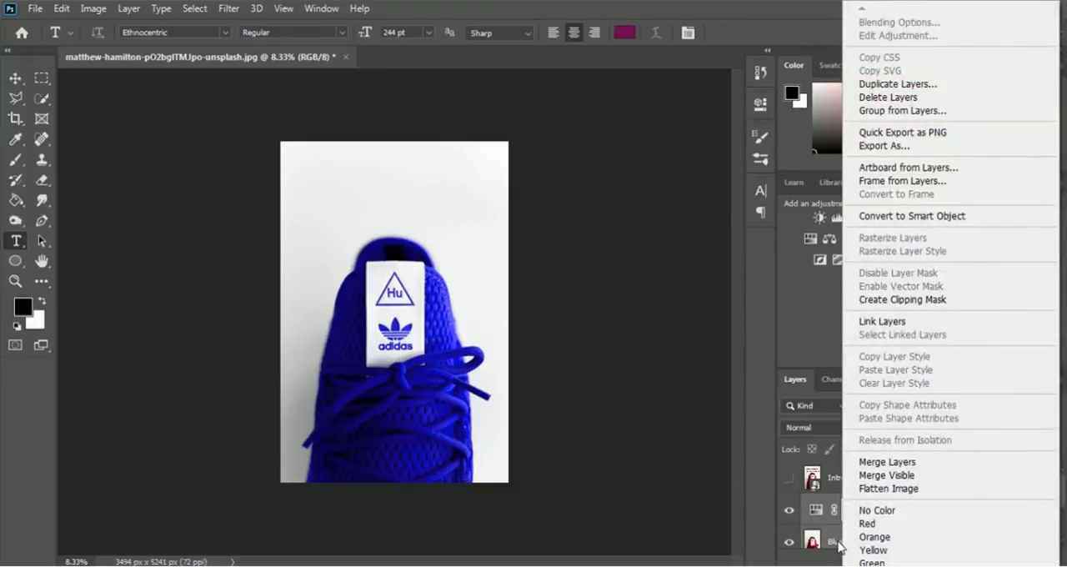
click(987, 220)
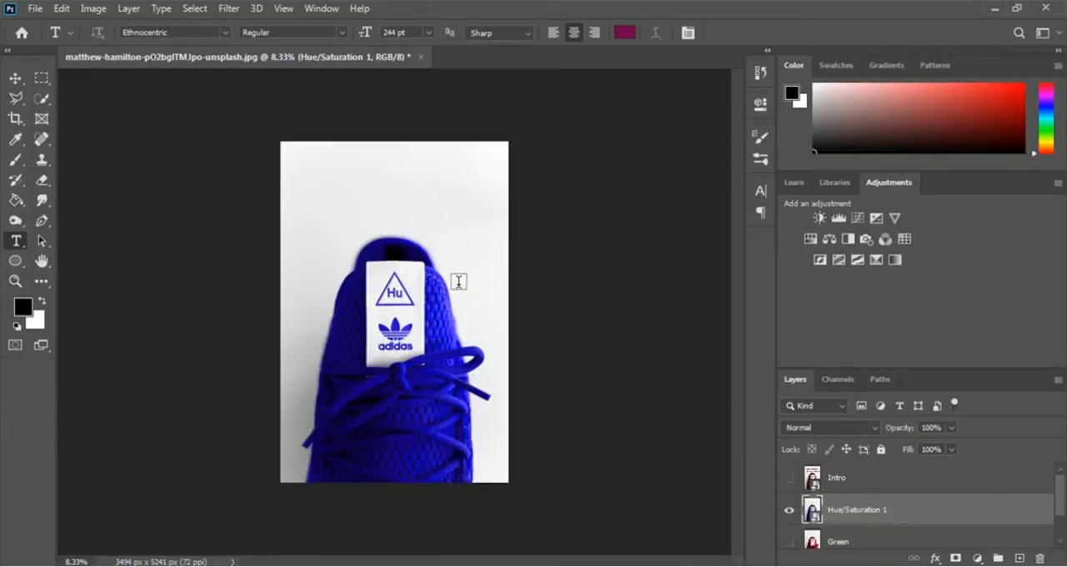
- Add the text "BLUE ADDIDAS SHOE" in the white space above the blue shoe
click(388, 192)
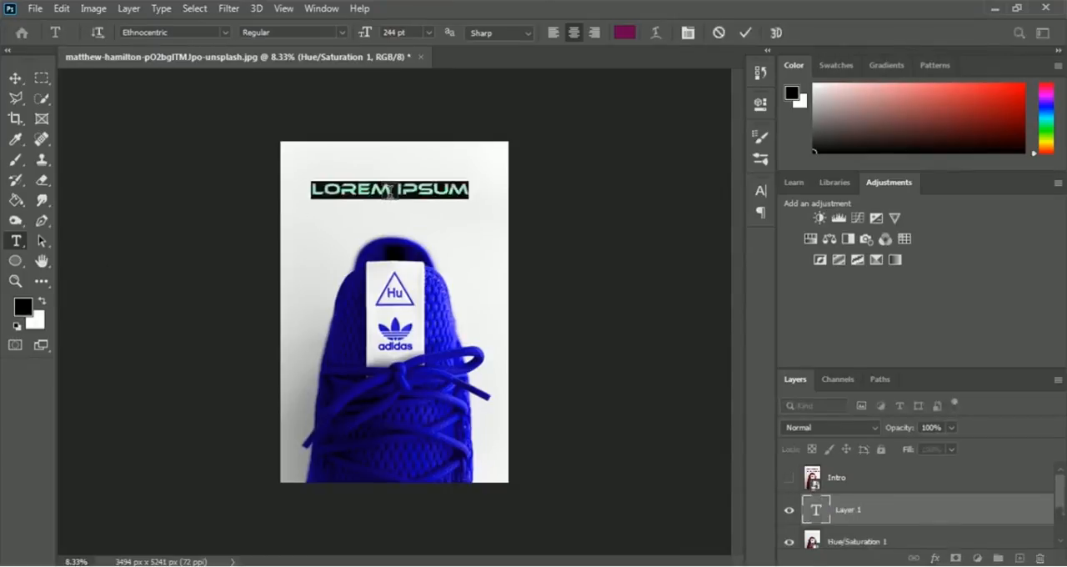
text(BLUE)
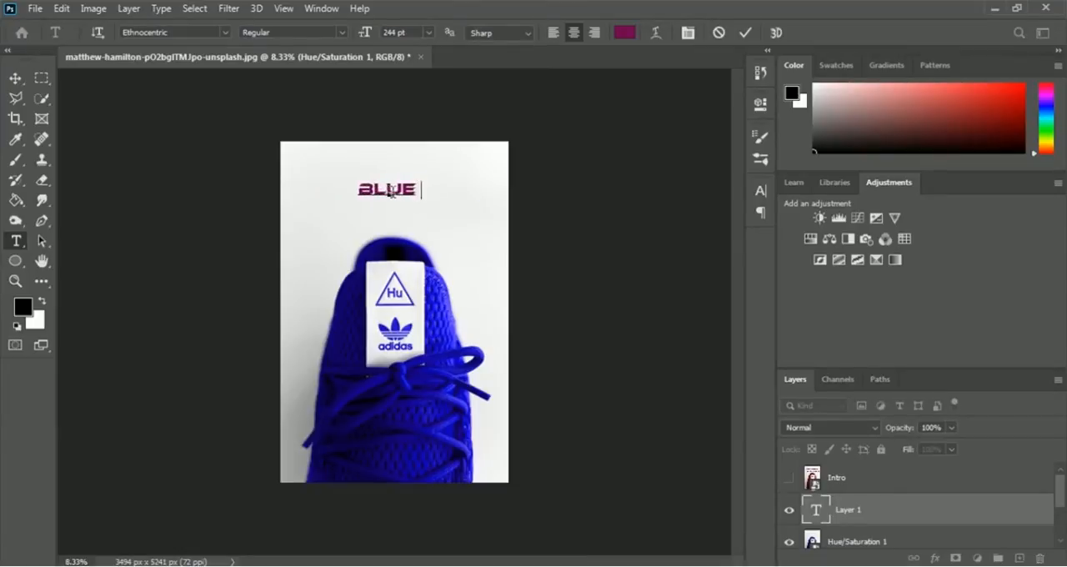
text( ADDI)
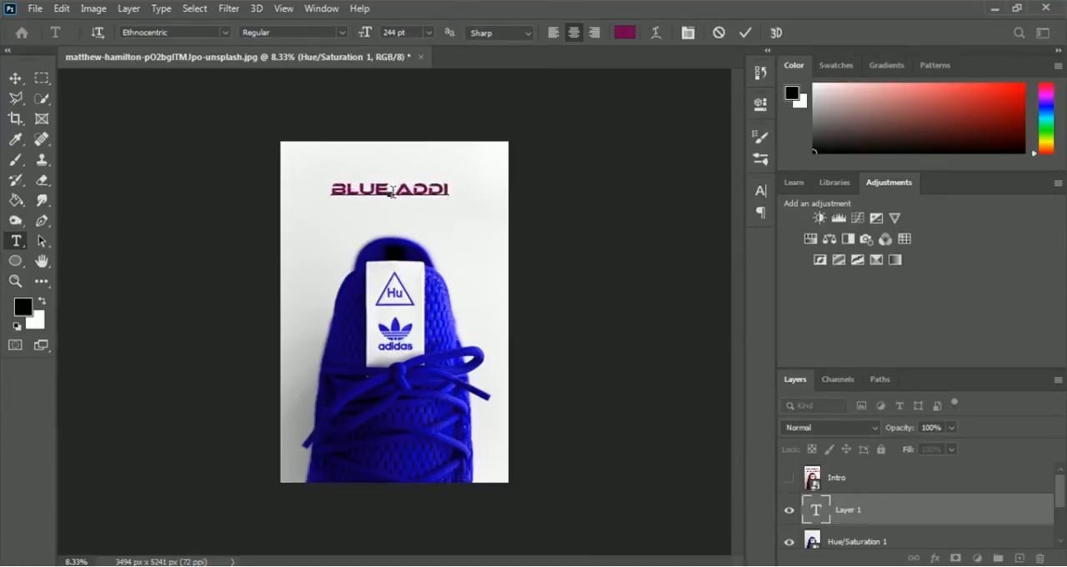
text(DAS )
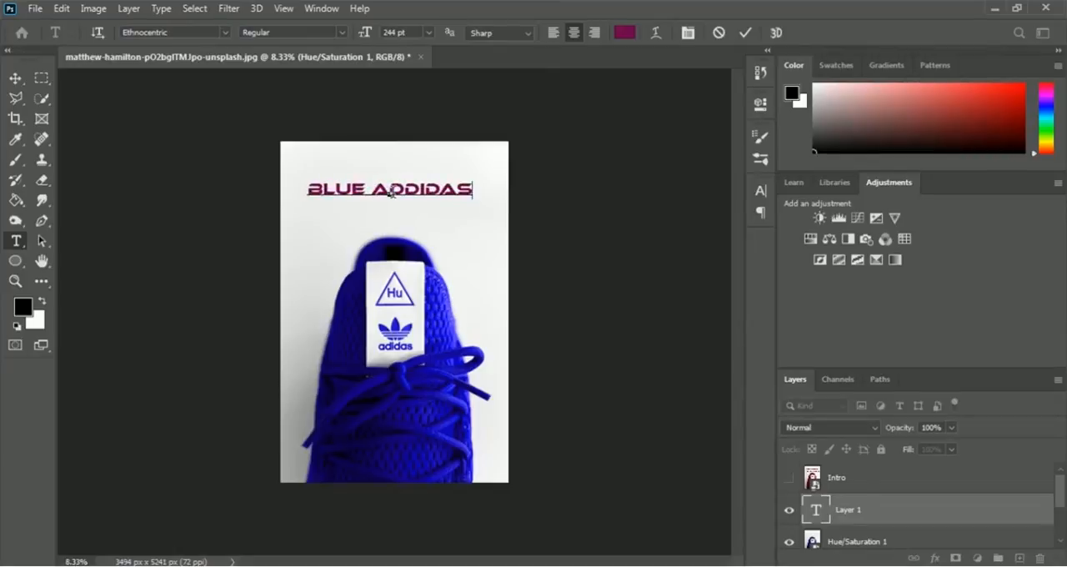
text(SHOE)
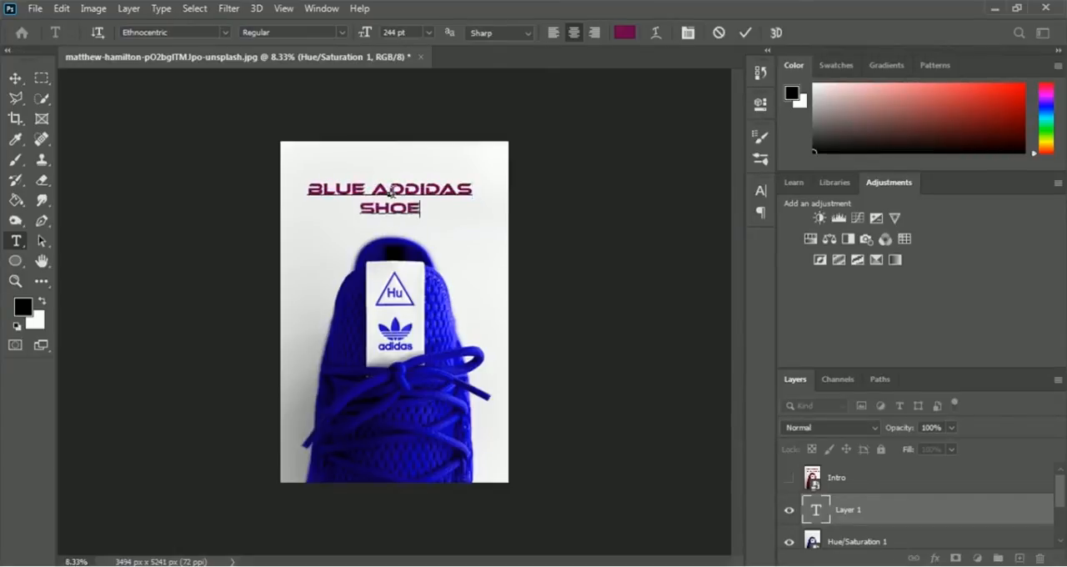
- Recolour the whole "BLUE ADDIDAS SHOE" text with the bright blue 1e16f0 sampled from the shoe
key(ctrl+a)
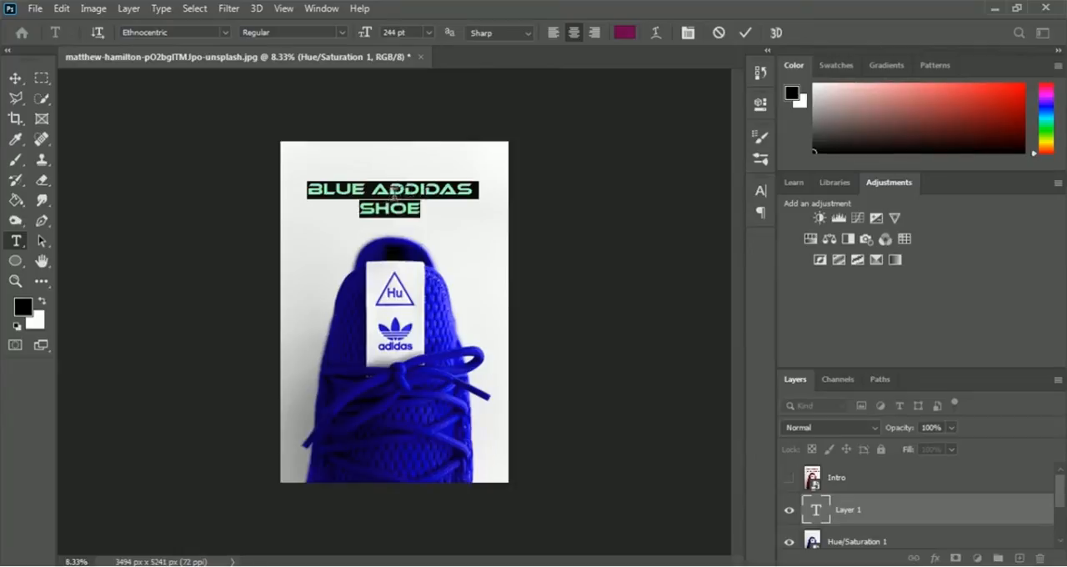
click(625, 33)
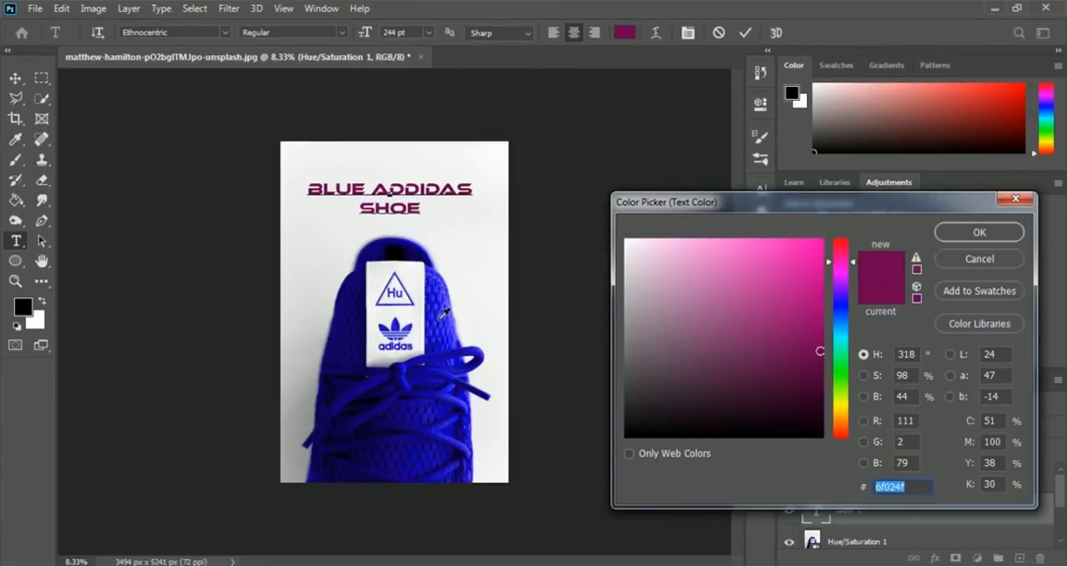
click(443, 313)
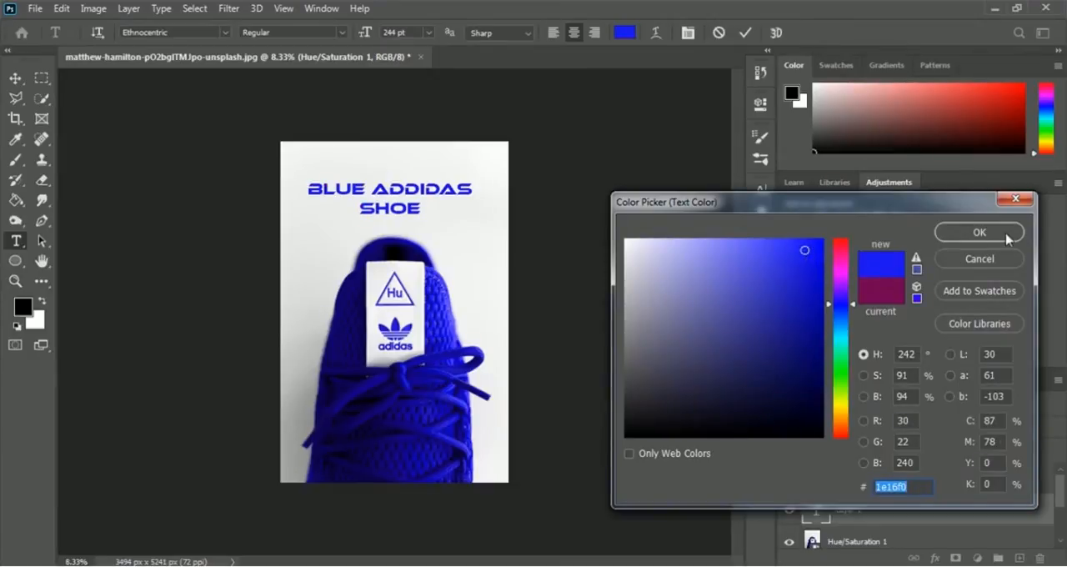
click(980, 233)
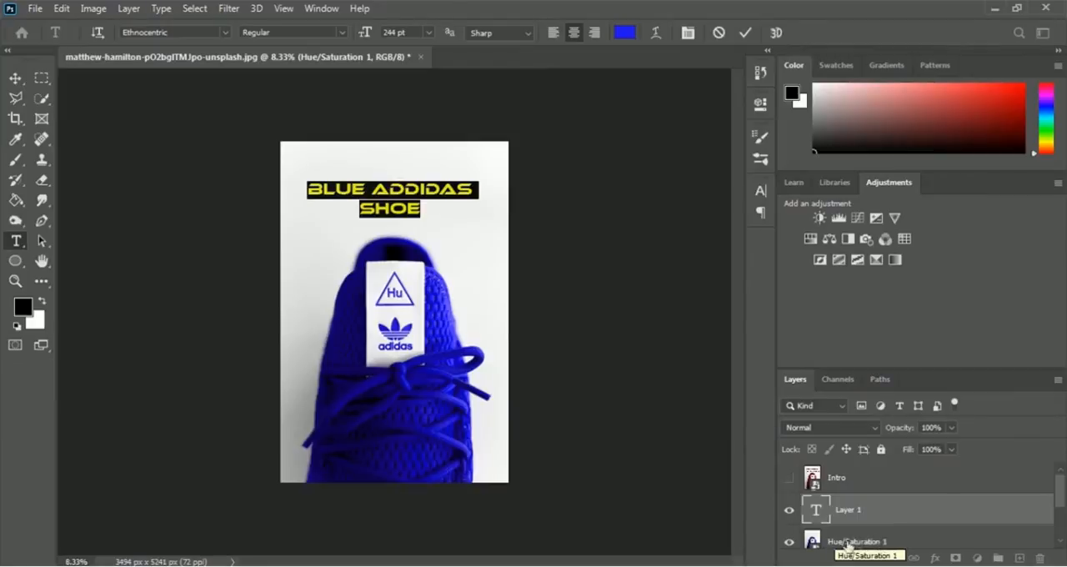
key(ctrl+Return)
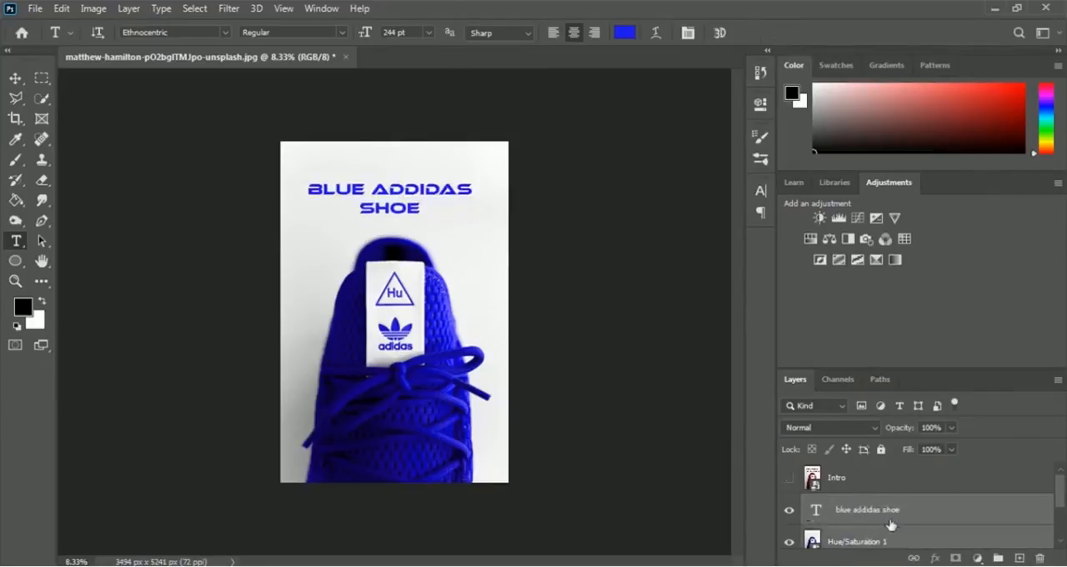
- Convert the blue headline text and blue shoe layers into one smart object named Blue, and hide it
scroll(890, 523, down, 1)
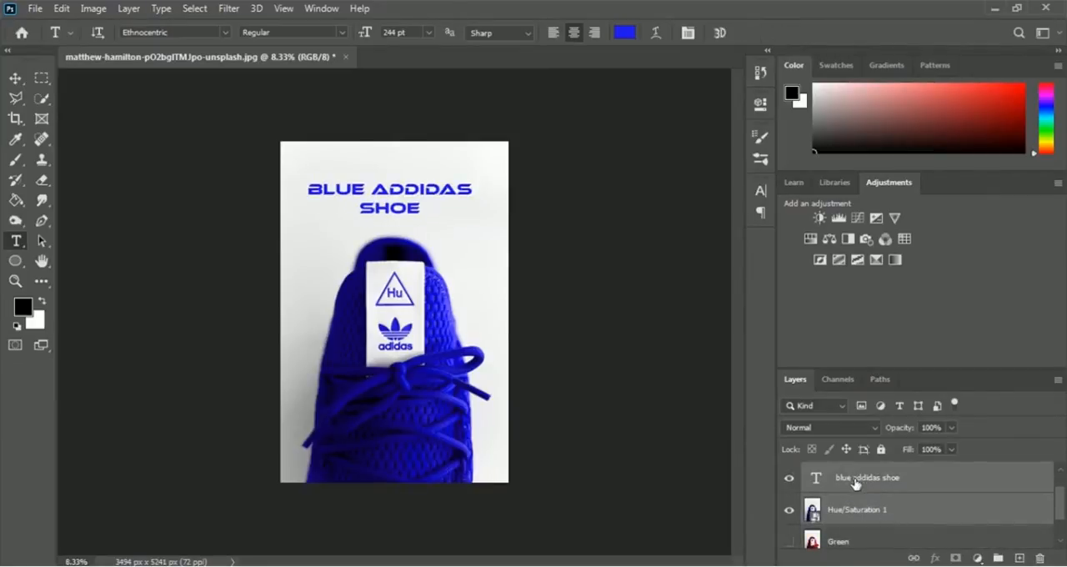
right_click(855, 483)
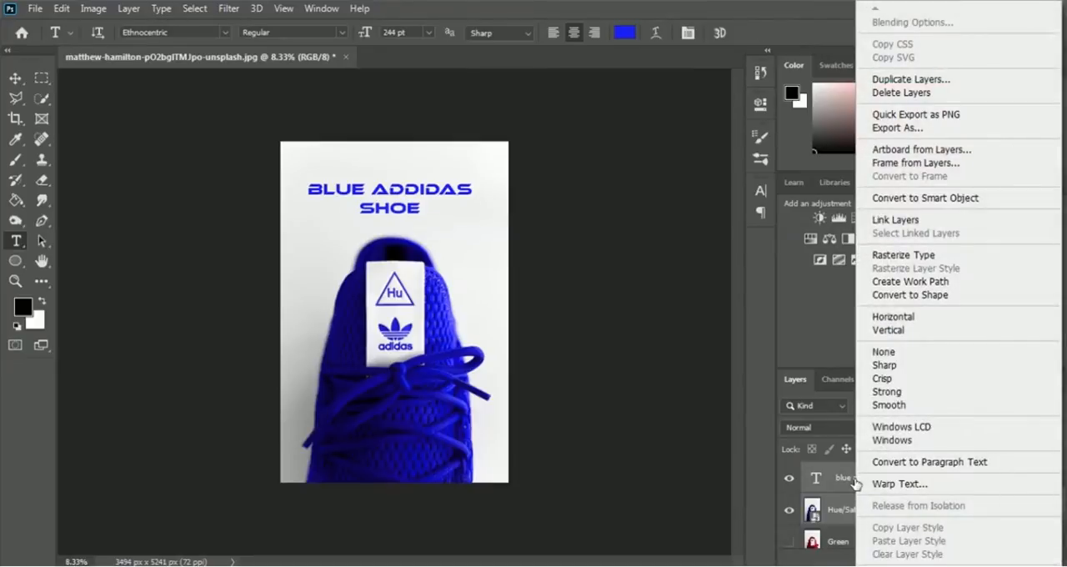
click(967, 200)
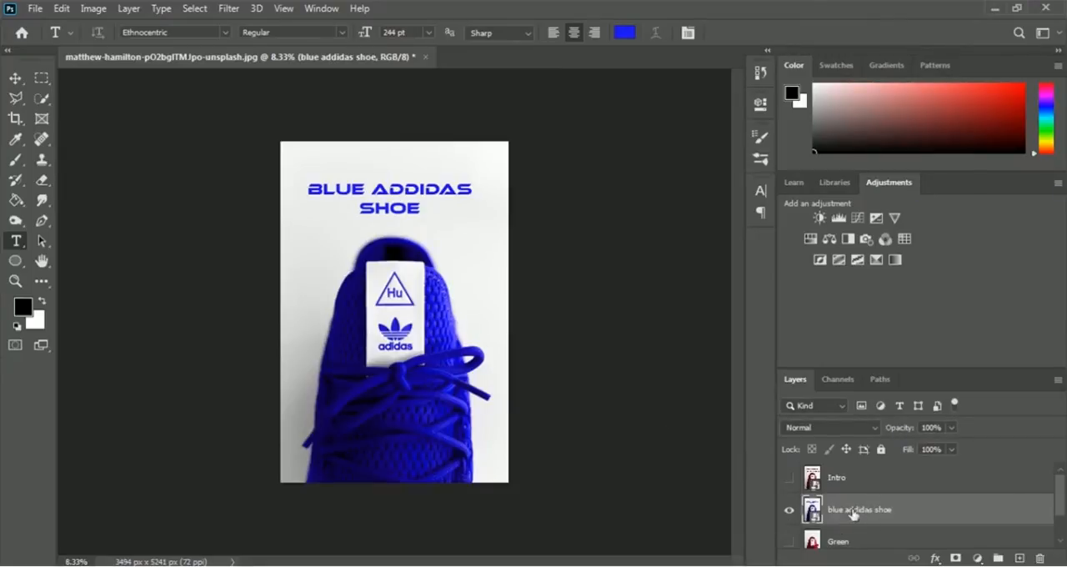
double_click(870, 514)
key(BackSpace)
key(BackSpace)
key(BackSpace)
key(BackSpace)
key(BackSpace)
key(BackSpace)
key(BackSpace)
key(BackSpace)
key(BackSpace)
key(BackSpace)
key(BackSpace)
key(BackSpace)
key(BackSpace)
key(BackSpace)
key(BackSpace)
key(BackSpace)
text(Blue)
key(Return)
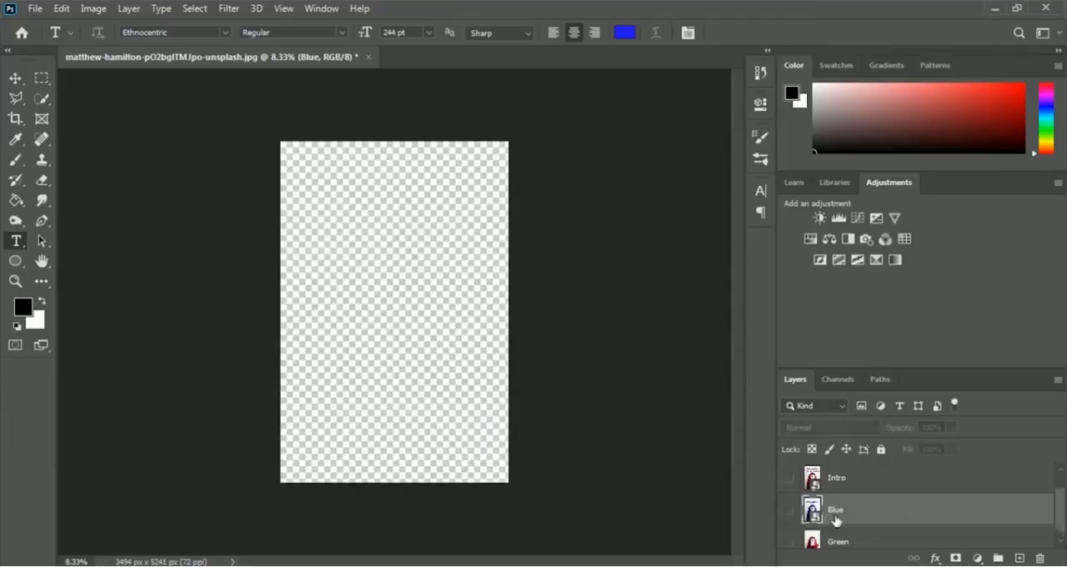
- Show the Green layer and add a Hue/Saturation adjustment above it with the hue at +121
scroll(821, 515, down, 2)
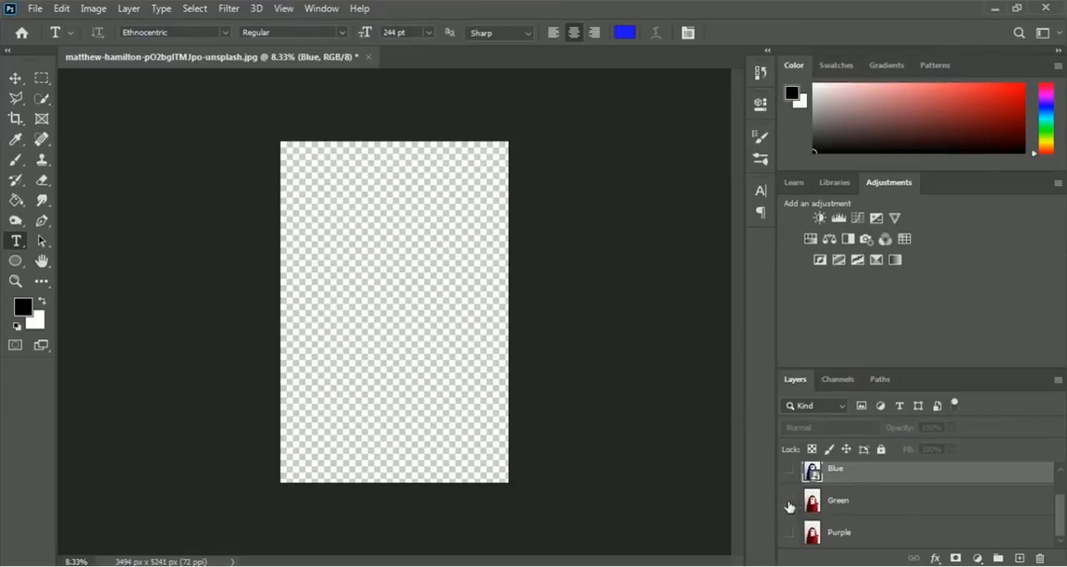
click(789, 504)
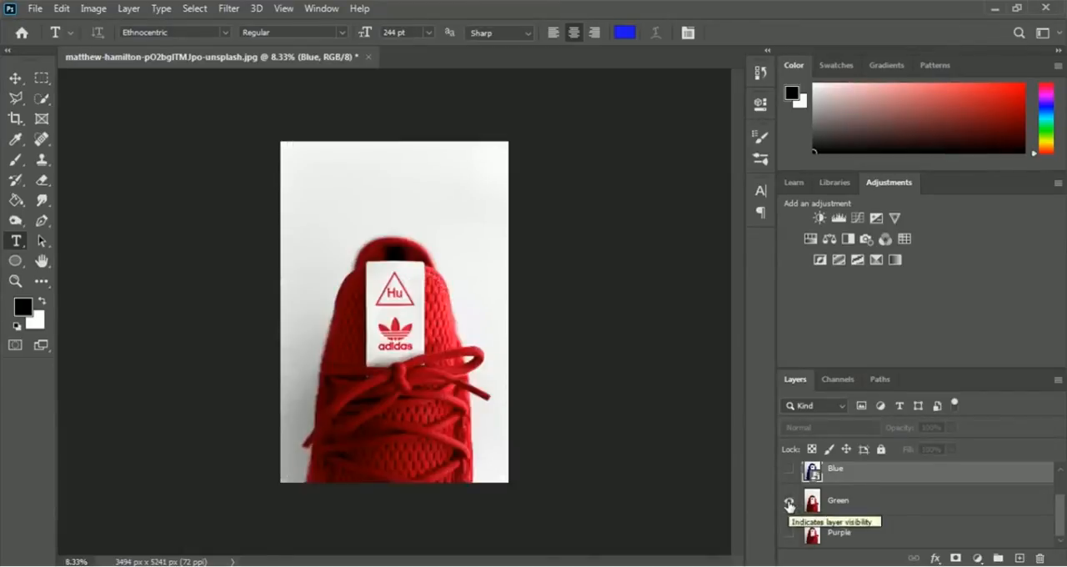
click(846, 502)
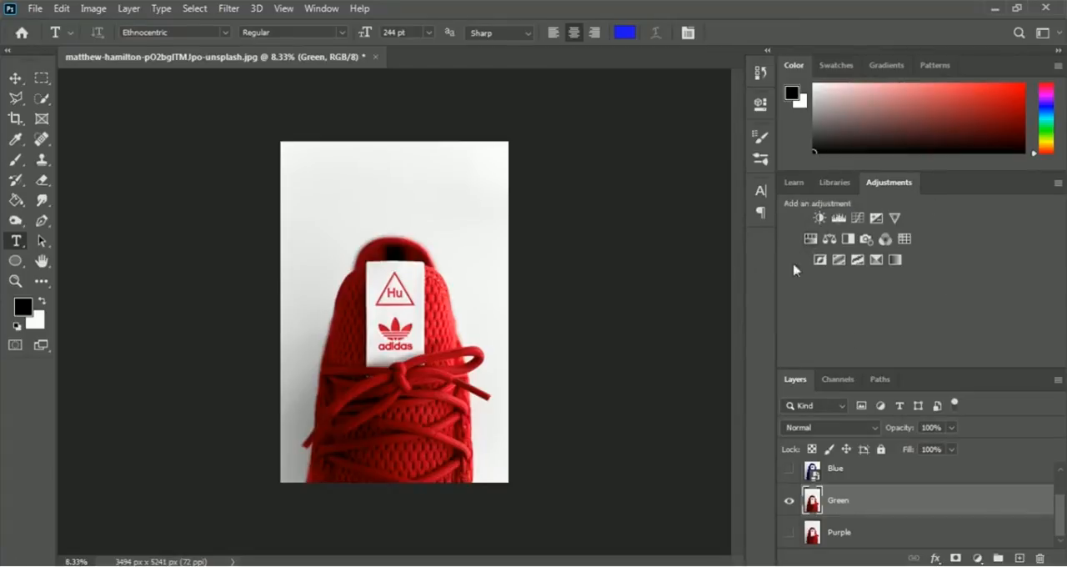
click(810, 239)
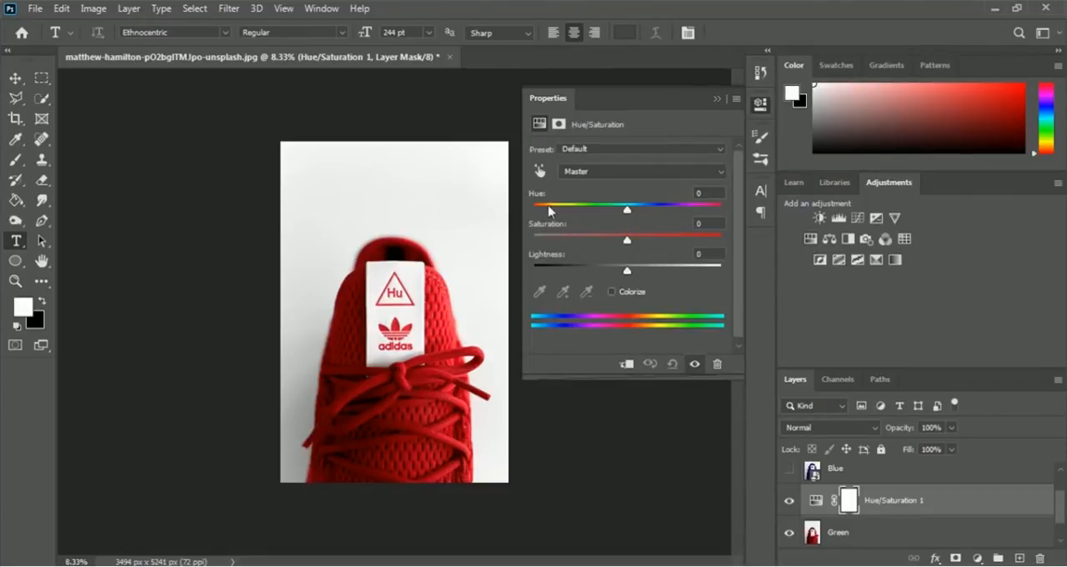
drag(627, 213, 696, 213)
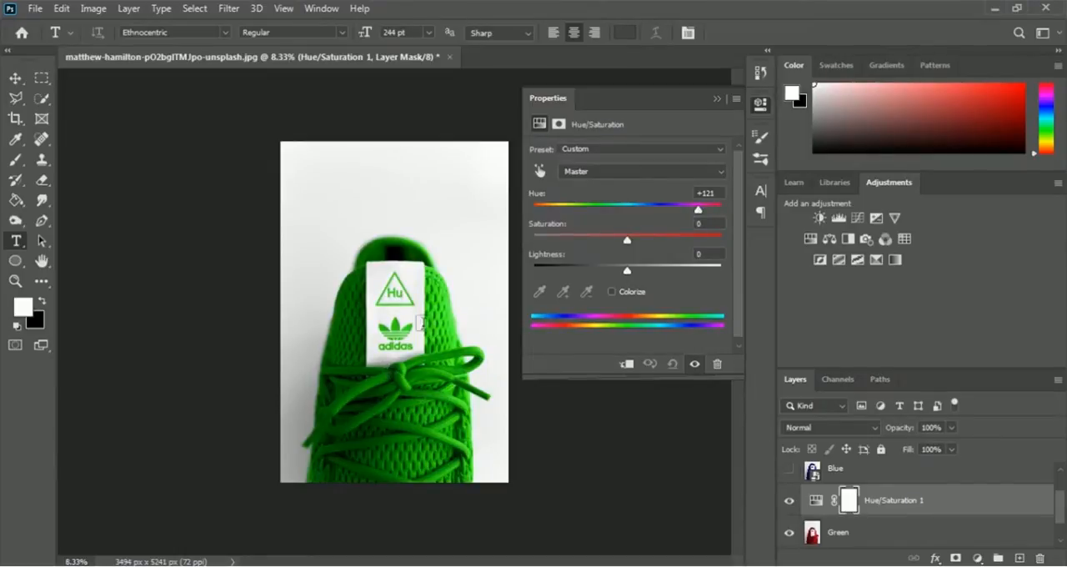
click(718, 101)
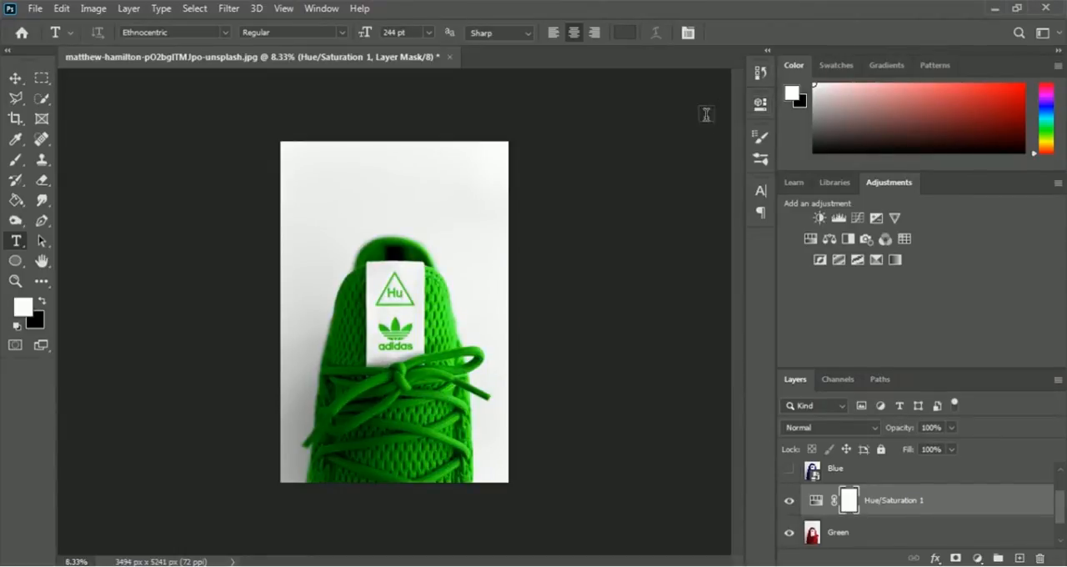
- Convert the Green layer and its Hue/Saturation adjustment into one smart object
click(849, 538)
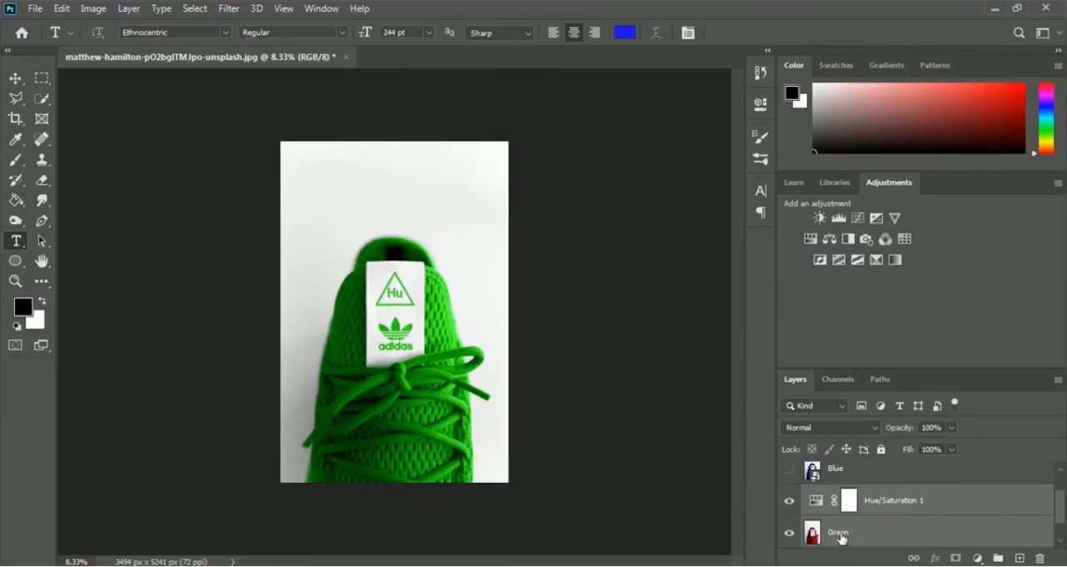
right_click(844, 538)
click(917, 216)
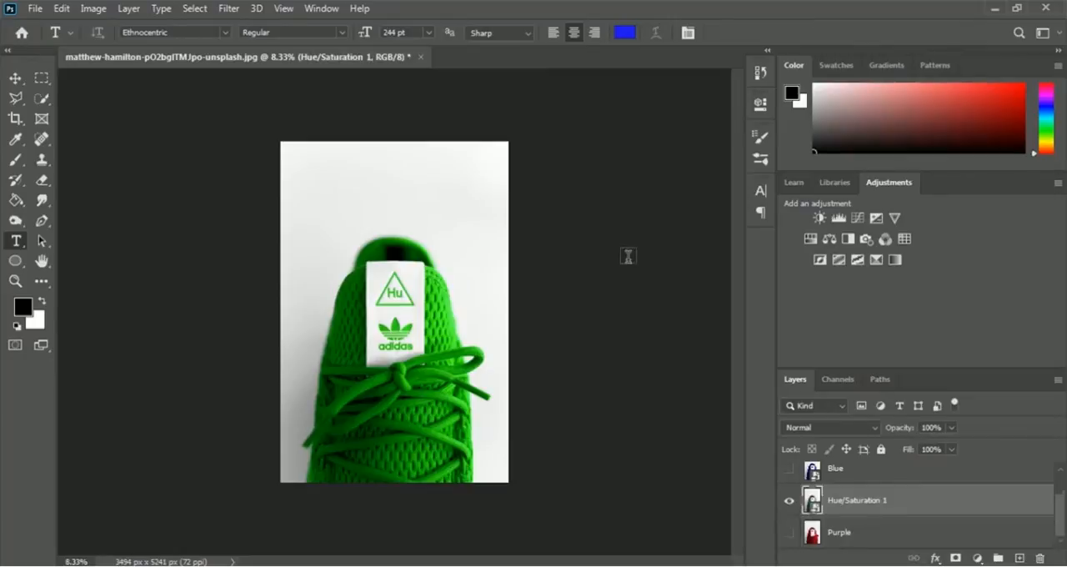
- Add the two-line text "GREEN ADIDAS SHOE" in the white space above the green shoe
click(390, 181)
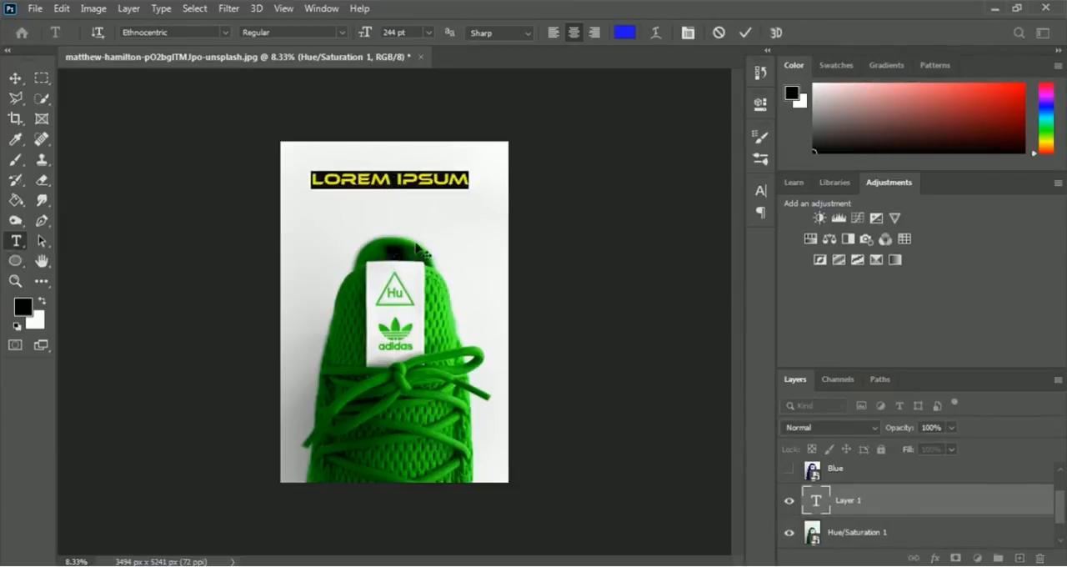
click(394, 180)
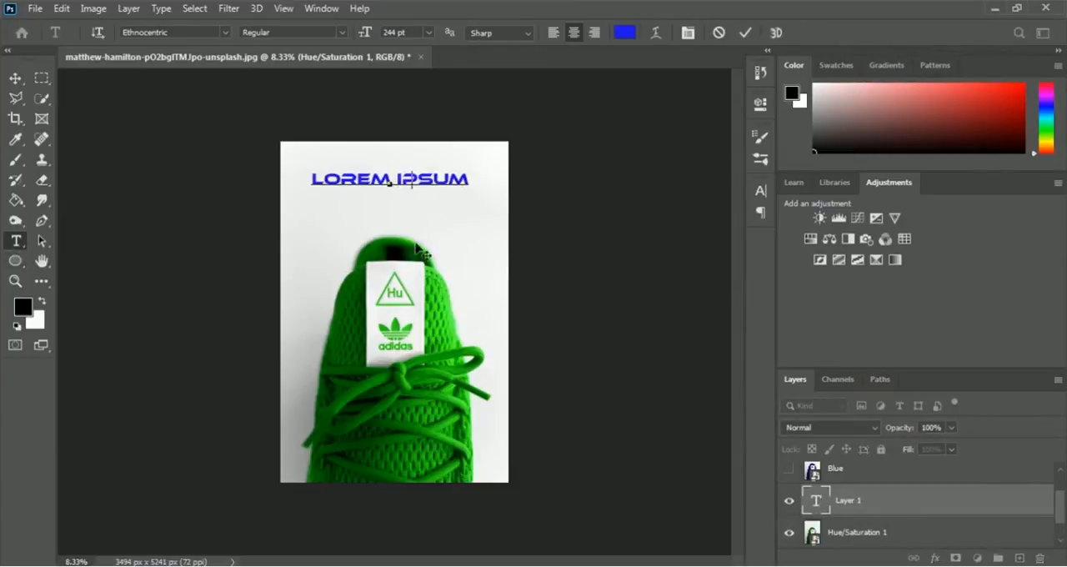
key(ctrl+a)
text(GREEN ADI)
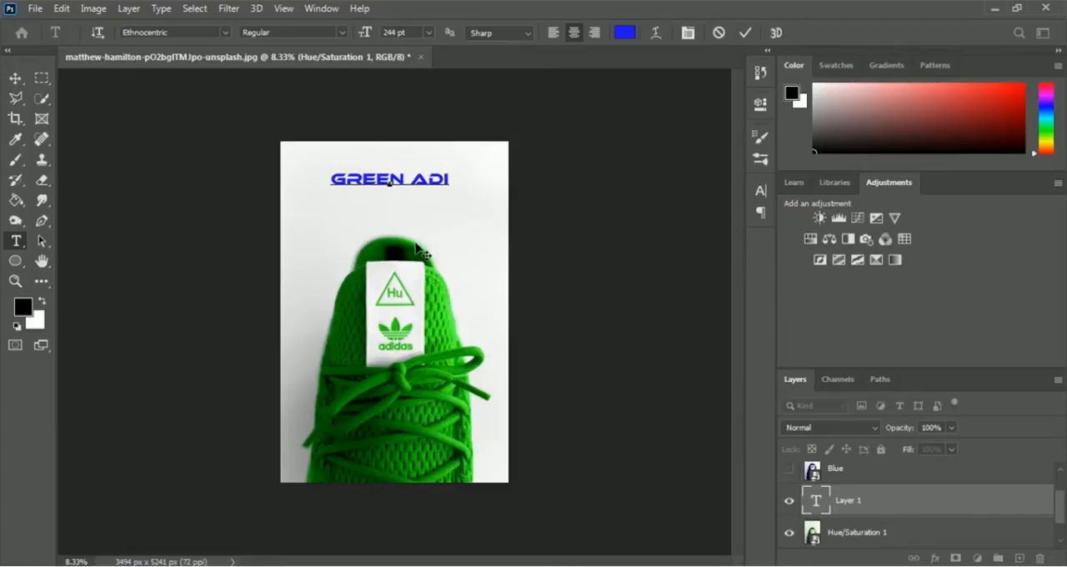
text(DAS )
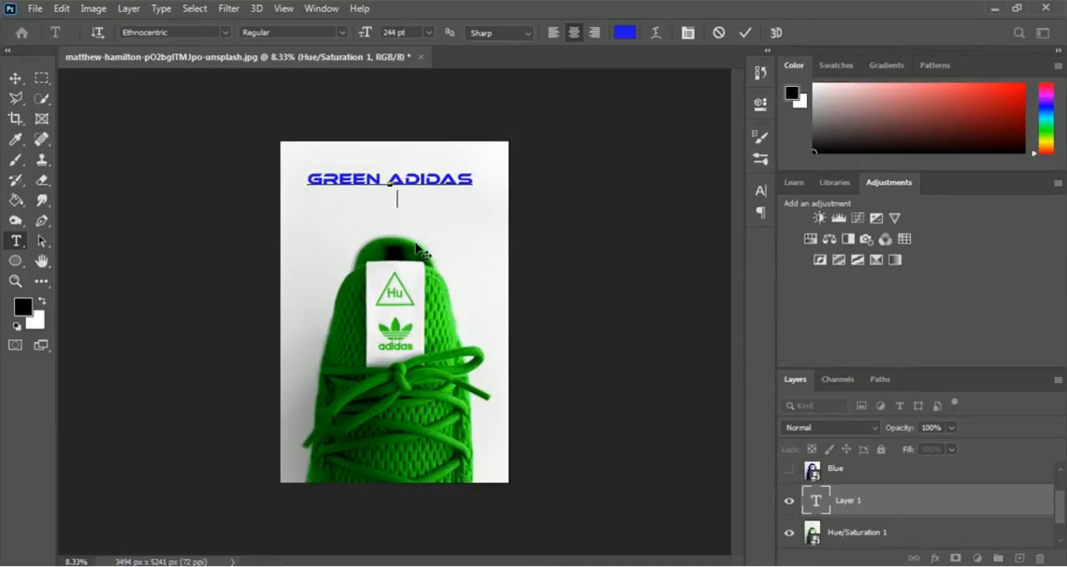
text(SHOWE)
key(BackSpace)
key(BackSpace)
text(E)
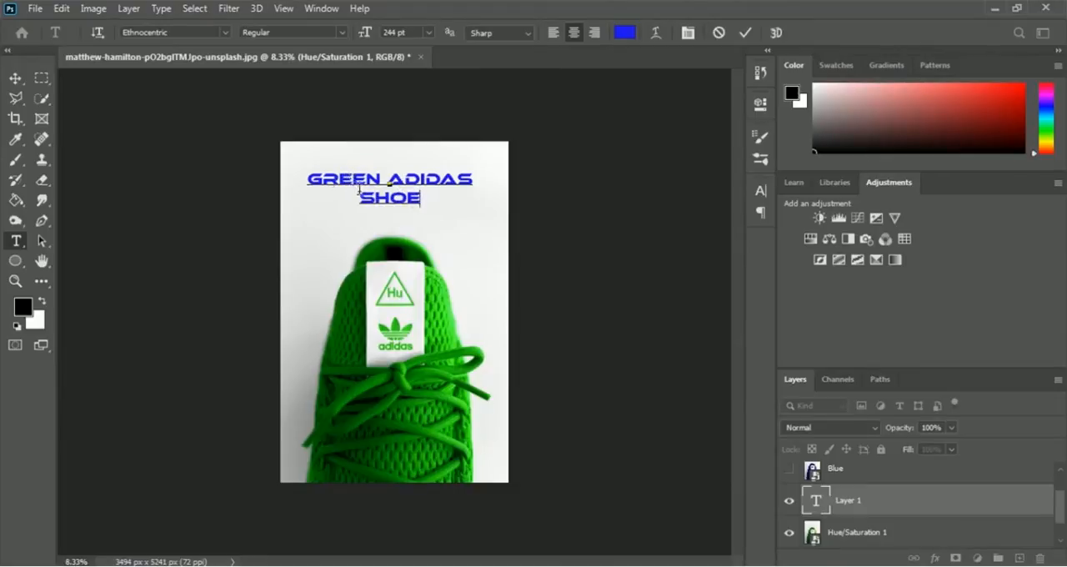
- Recolour the whole "GREEN ADIDAS SHOE" text with the green 2bb51f sampled from the shoe
key(ctrl+a)
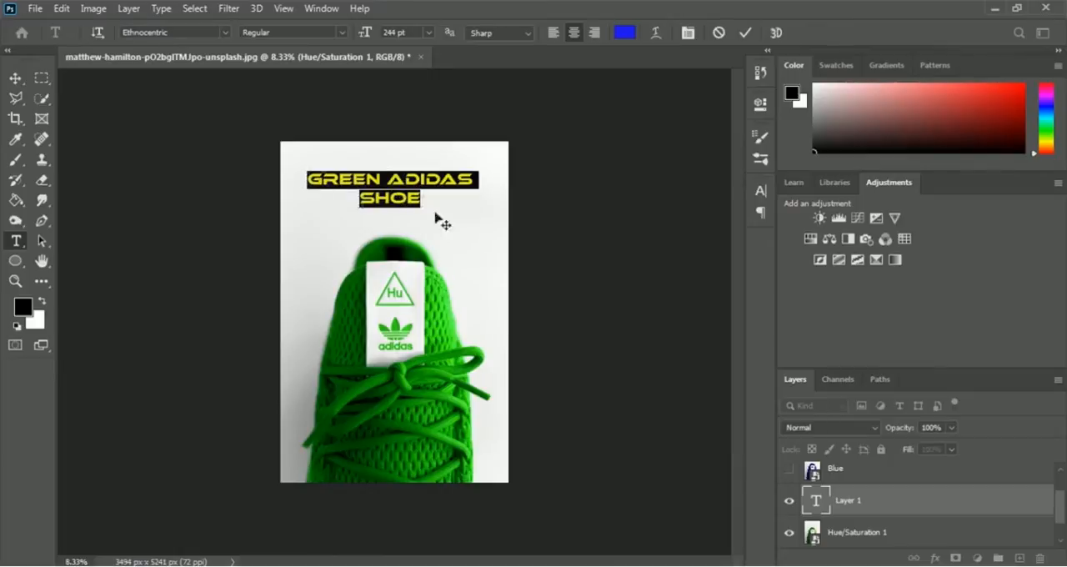
click(625, 33)
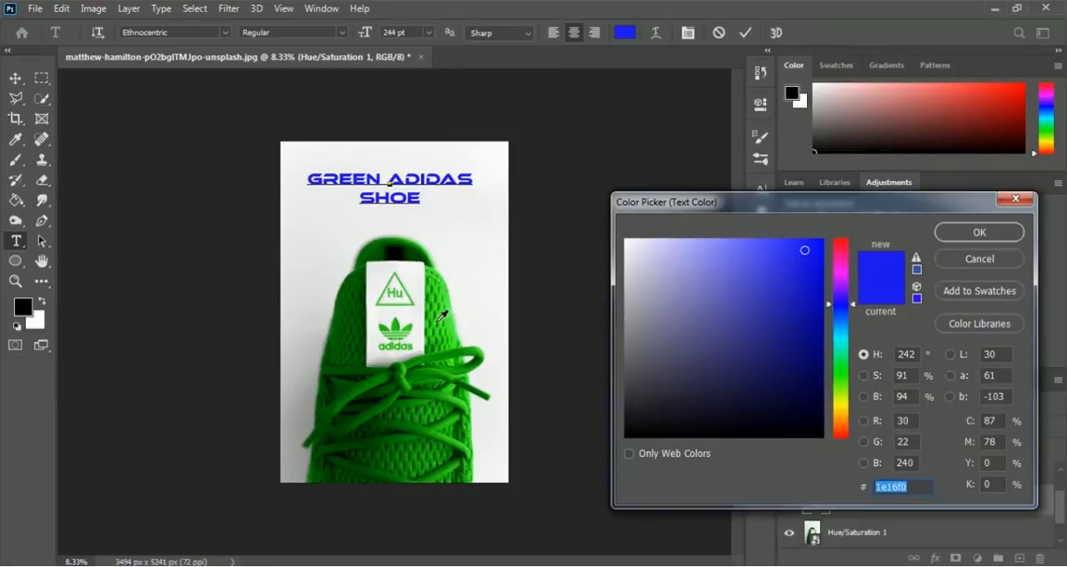
click(442, 314)
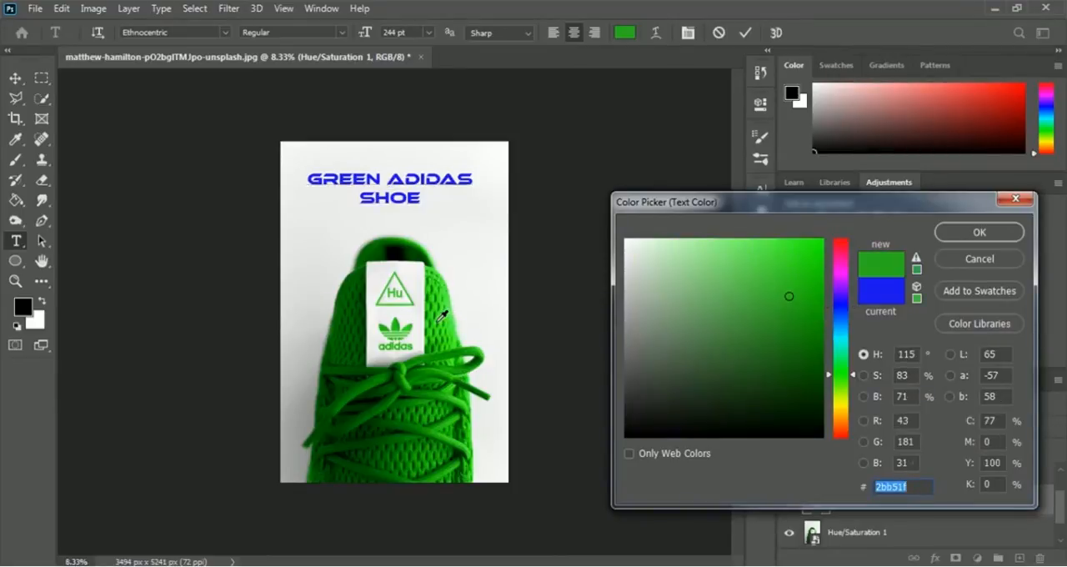
click(1002, 238)
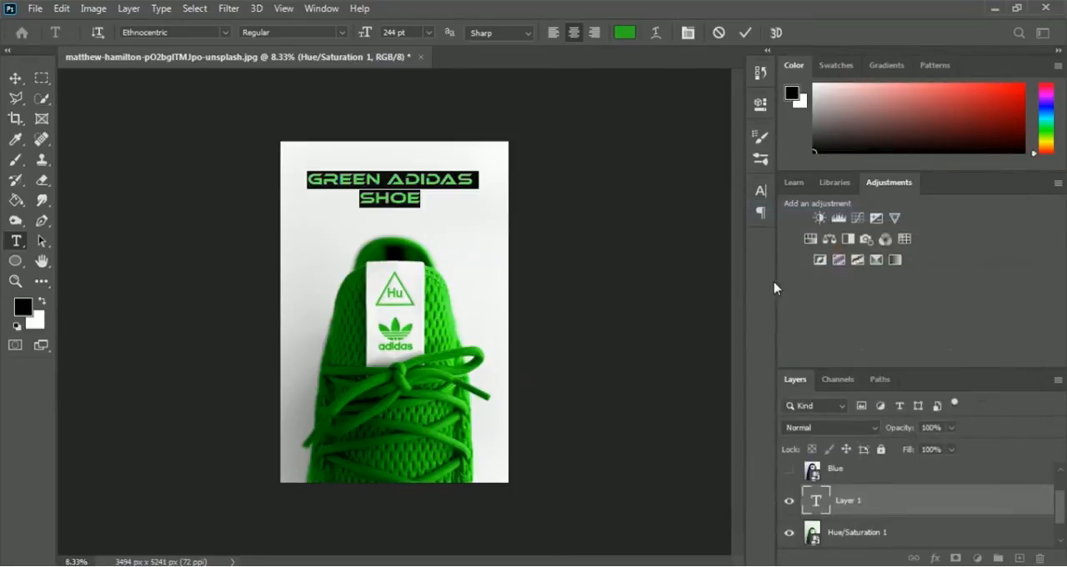
click(745, 33)
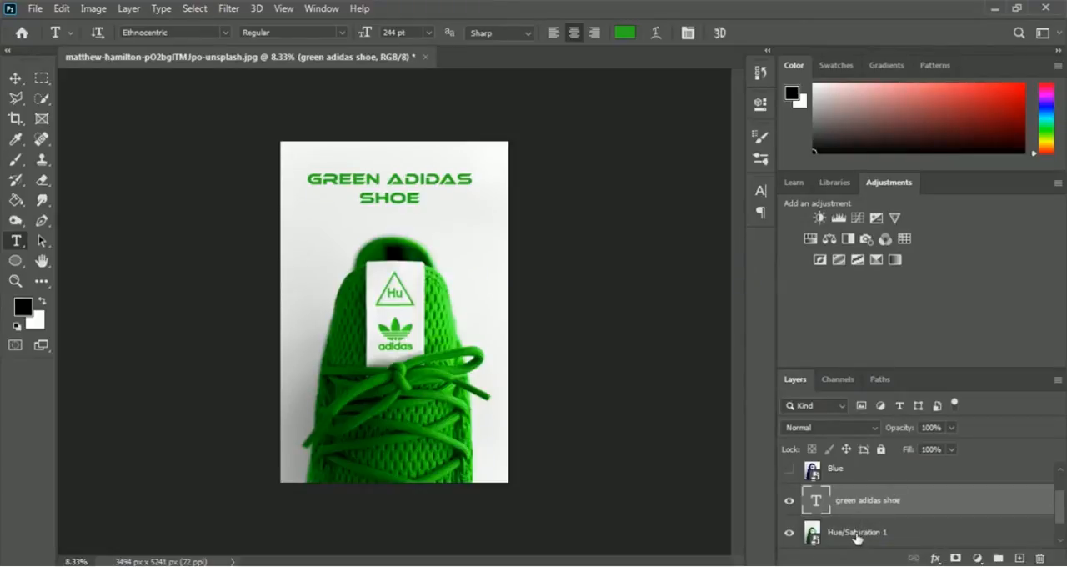
- Convert the green headline text and green shoe layers into one smart object named Green, and hide it
shift+click(874, 537)
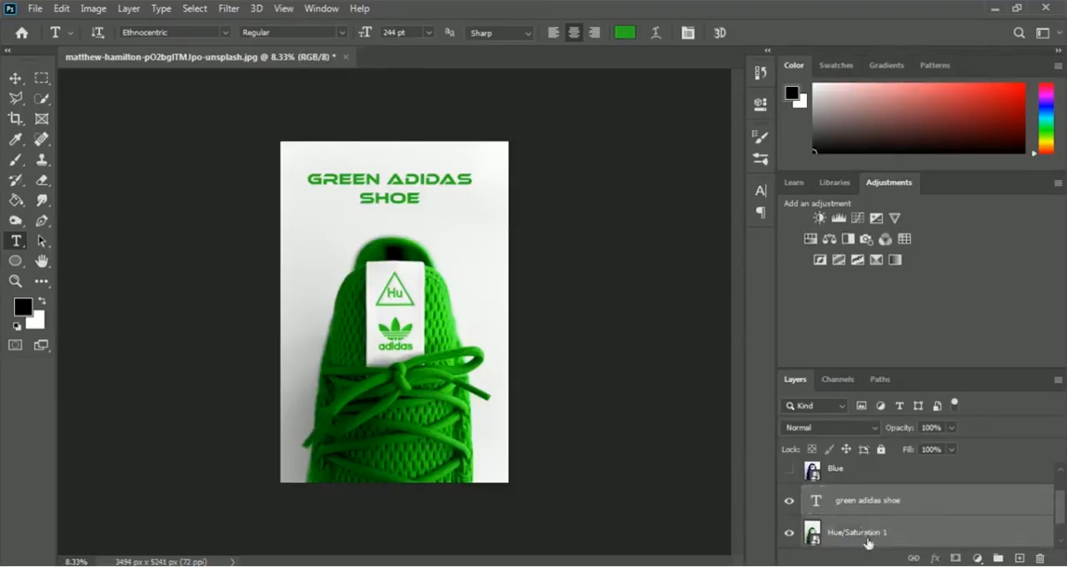
right_click(870, 533)
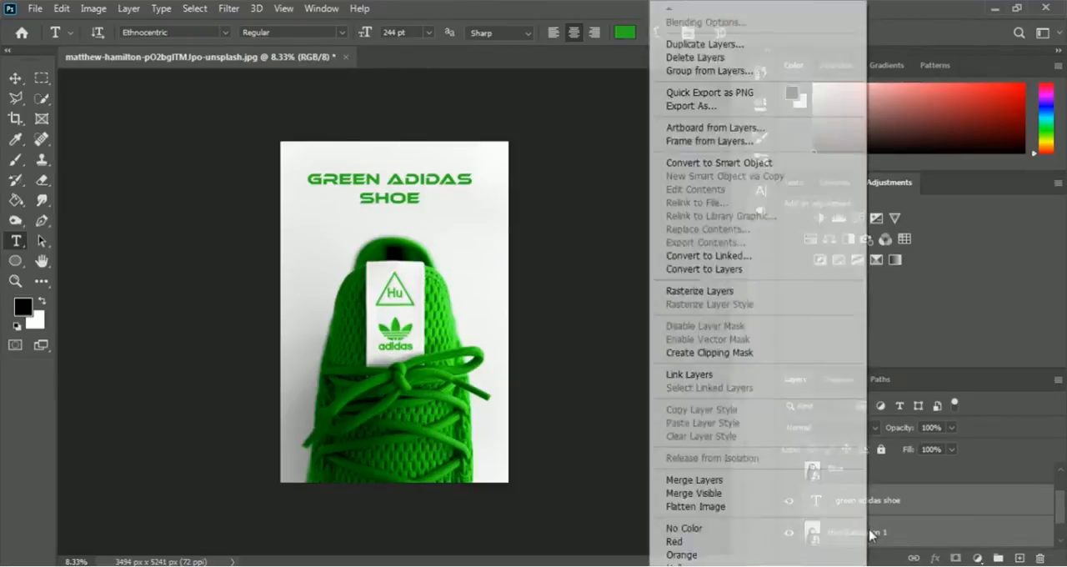
click(757, 164)
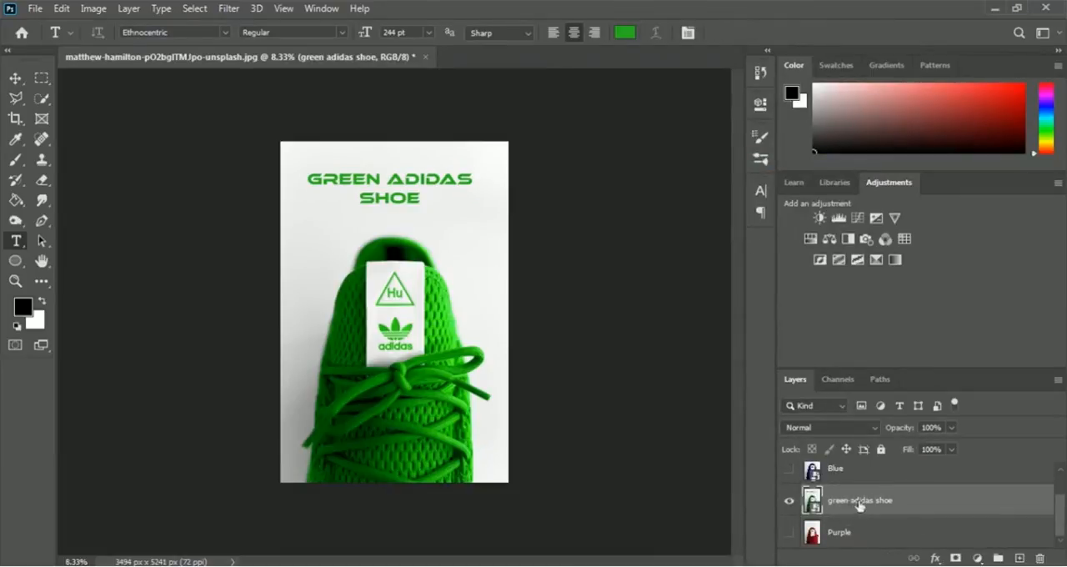
double_click(858, 503)
text(Green)
key(Return)
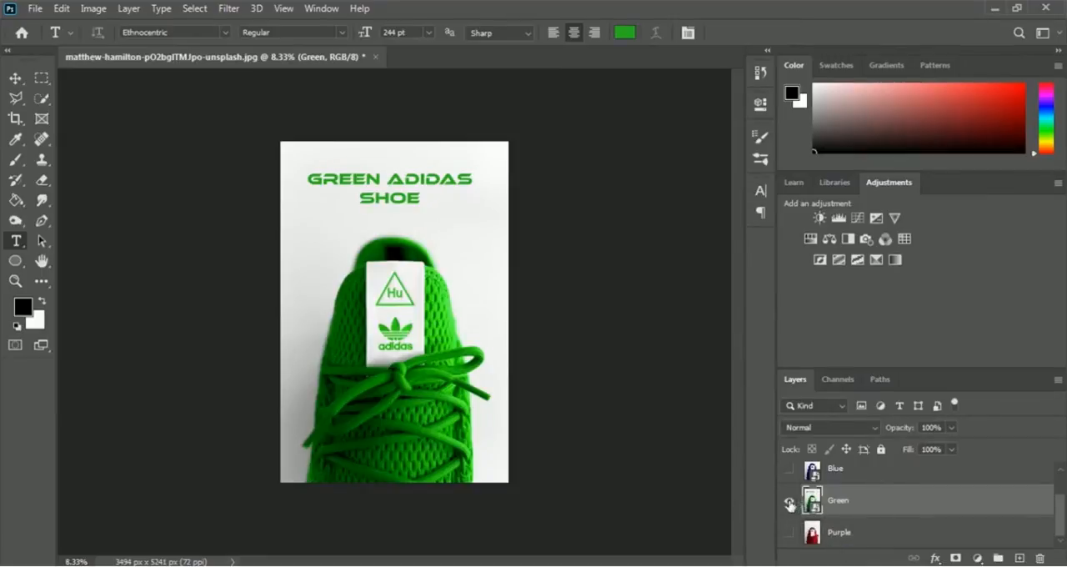
click(791, 505)
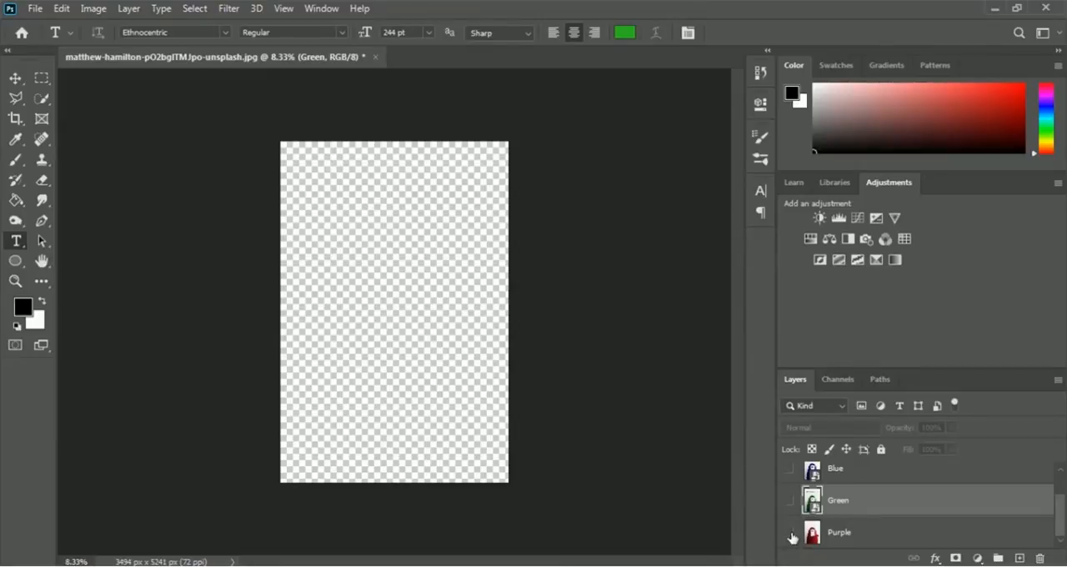
- Show the Purple layer and add a Hue/Saturation adjustment above it with the hue at -28
click(789, 535)
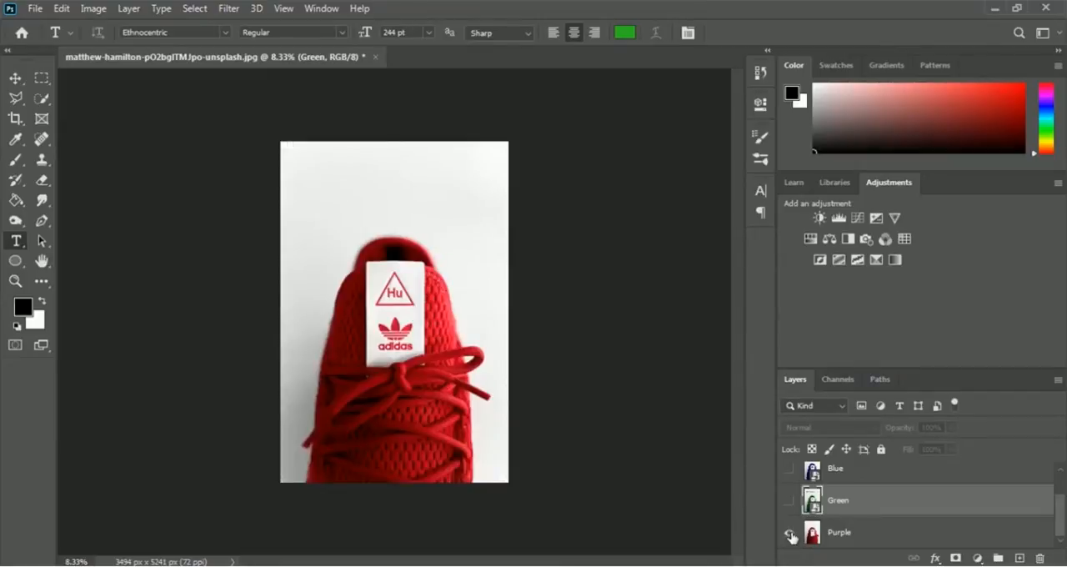
click(842, 532)
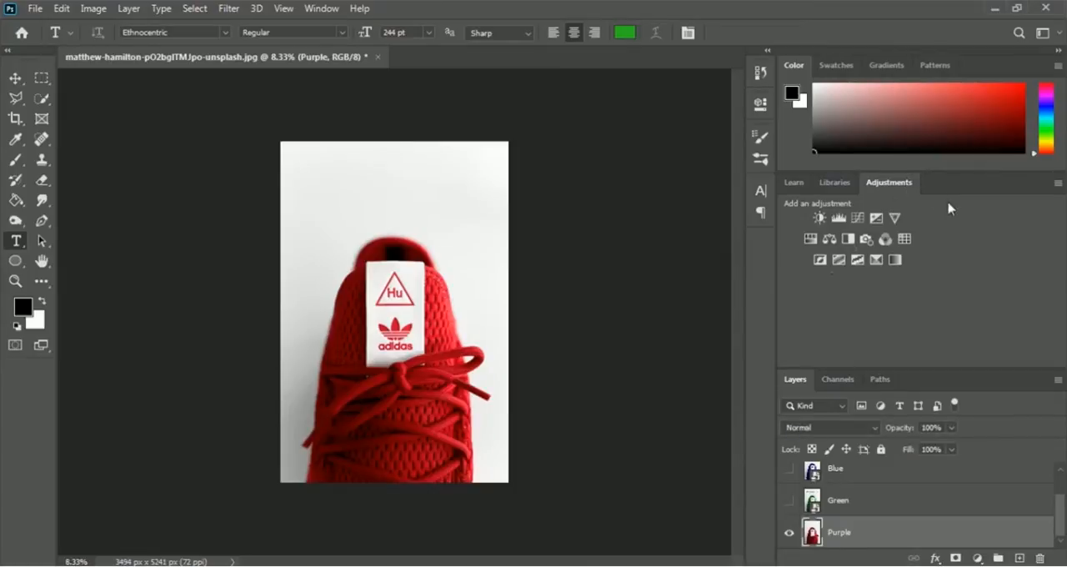
click(810, 239)
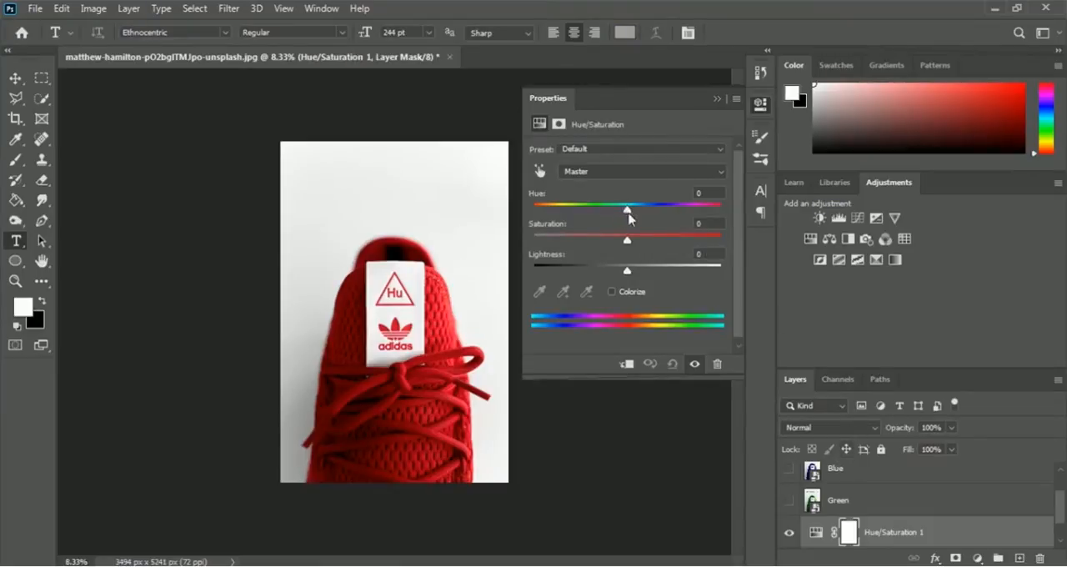
drag(629, 218, 600, 210)
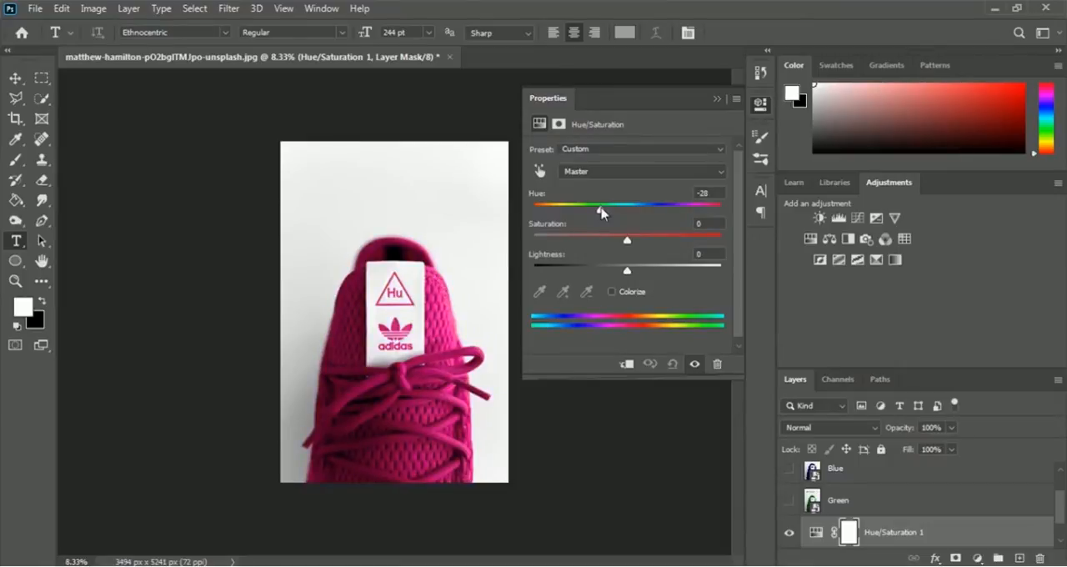
click(716, 100)
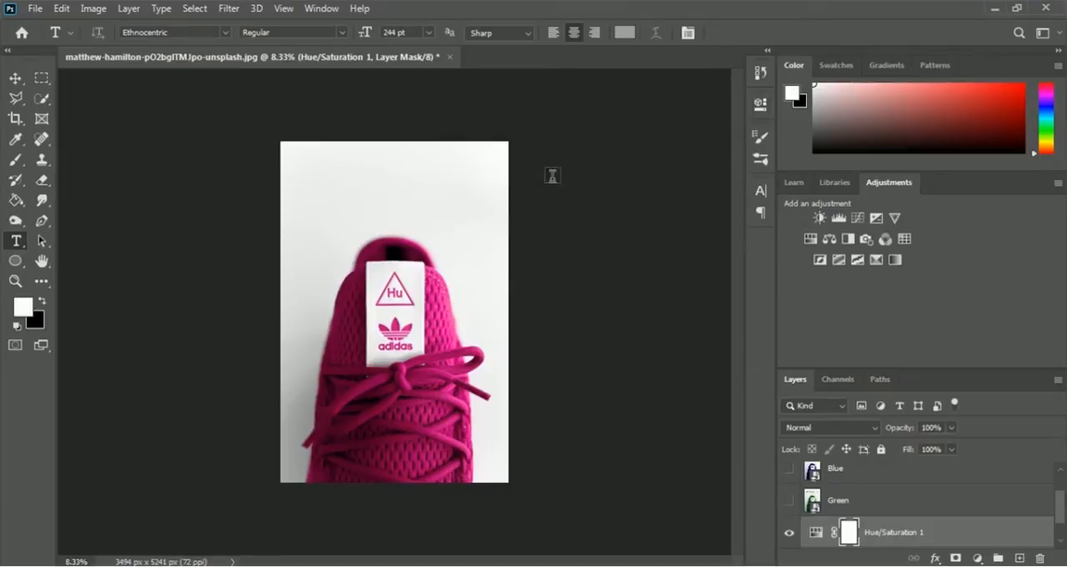
- Add the two-line text "PURPLE ADIDAS SHOE" in the white space above the magenta shoe
click(389, 172)
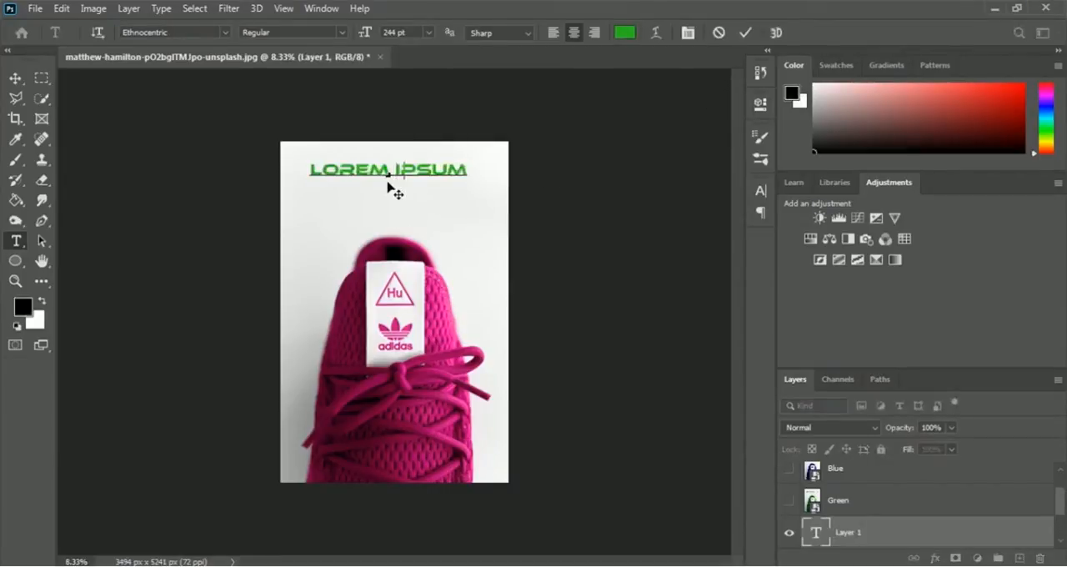
text(PURPLE)
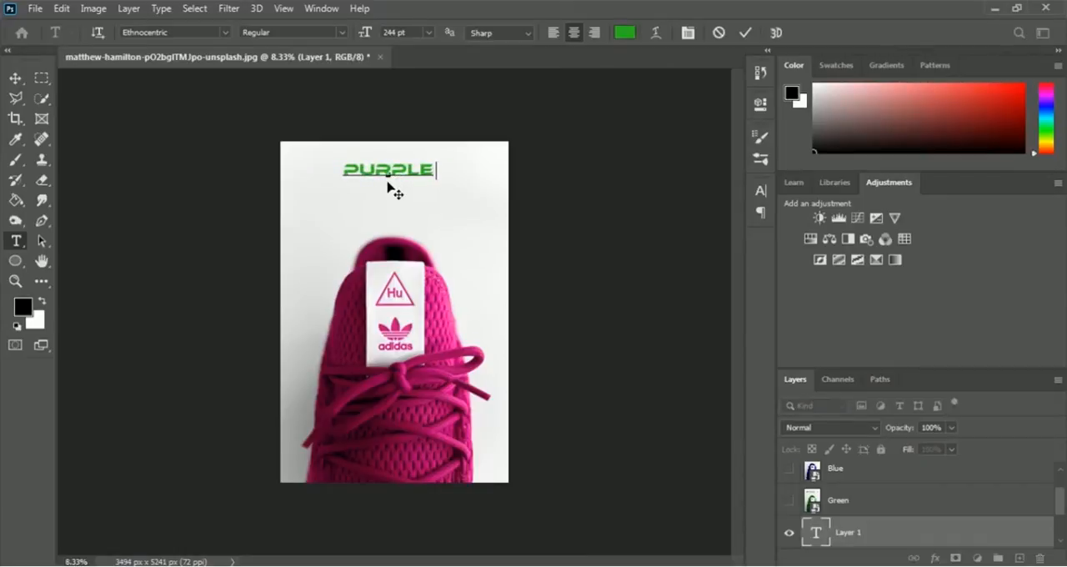
text( ADIDAS)
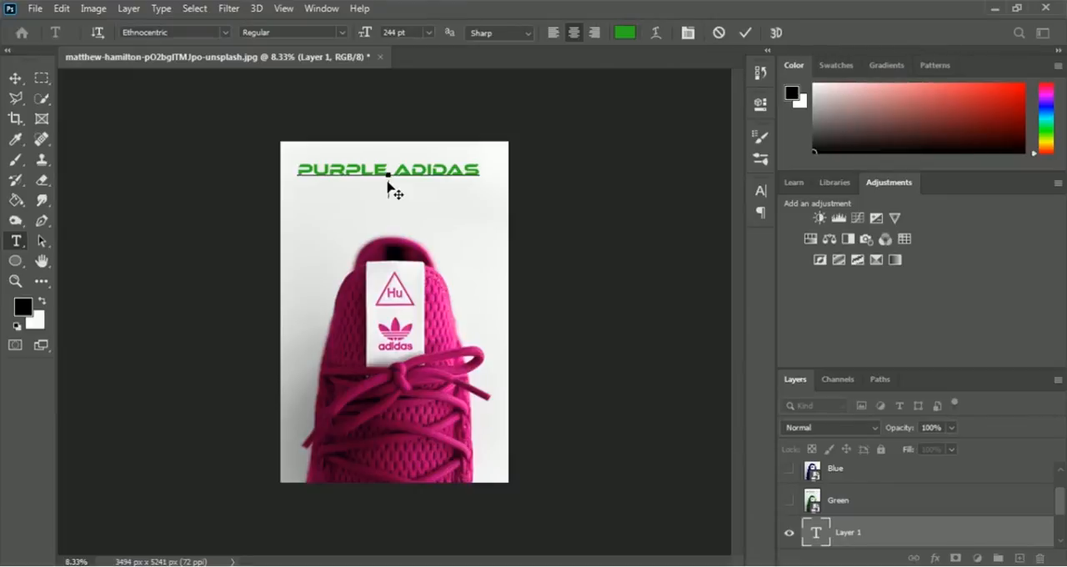
key(Return)
text(SHOE)
- Recolour the whole "PURPLE ADIDAS SHOE" text with the pink ec0b9d sampled from the shoe
key(ctrl+a)
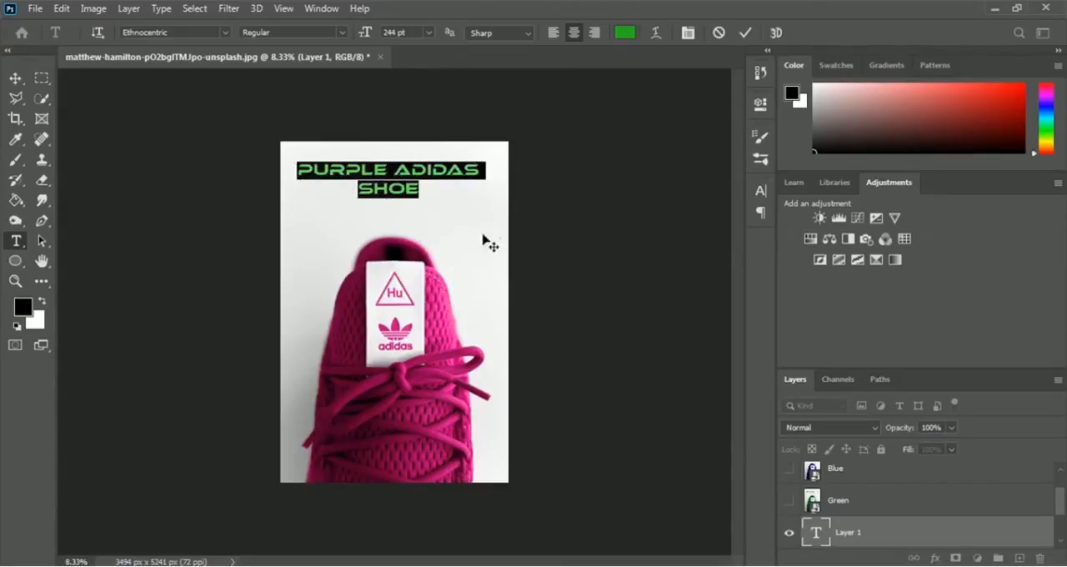
click(626, 35)
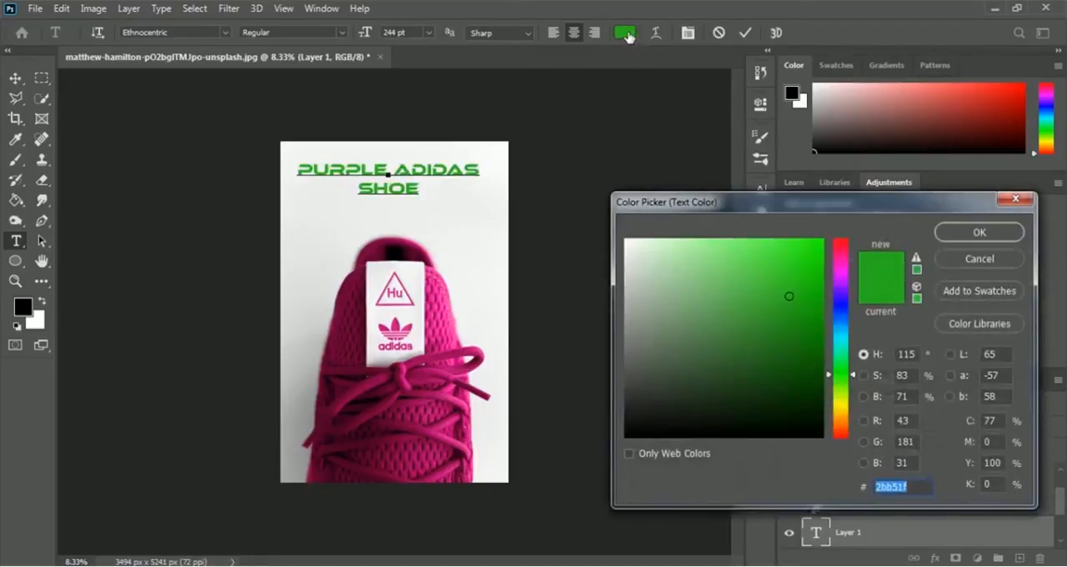
click(442, 325)
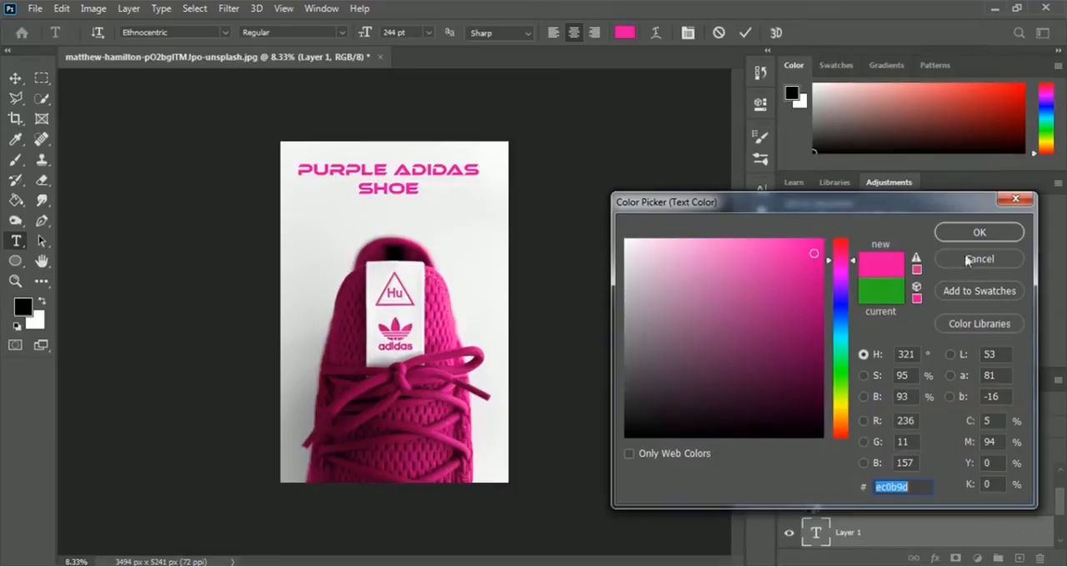
click(999, 238)
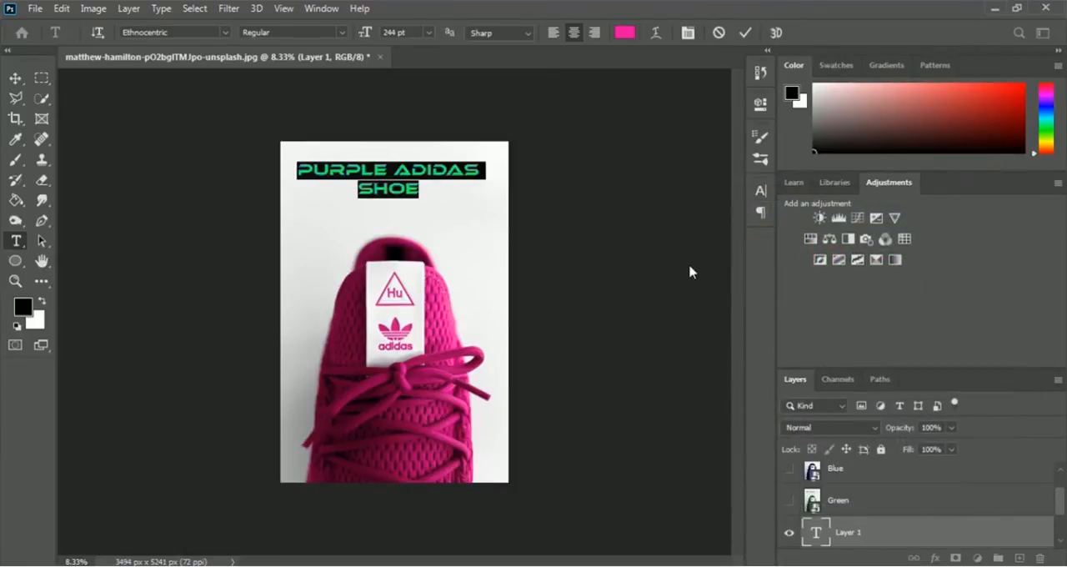
click(745, 33)
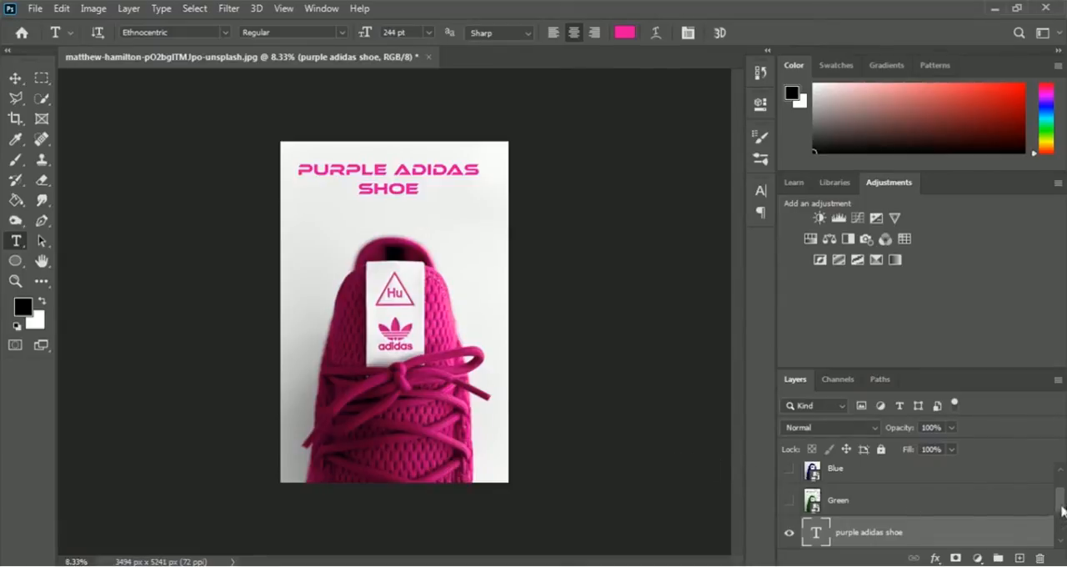
- Convert the Hue/Saturation 1 adjustment and the Purple shoe layer into one smart object
drag(1062, 510, 1063, 524)
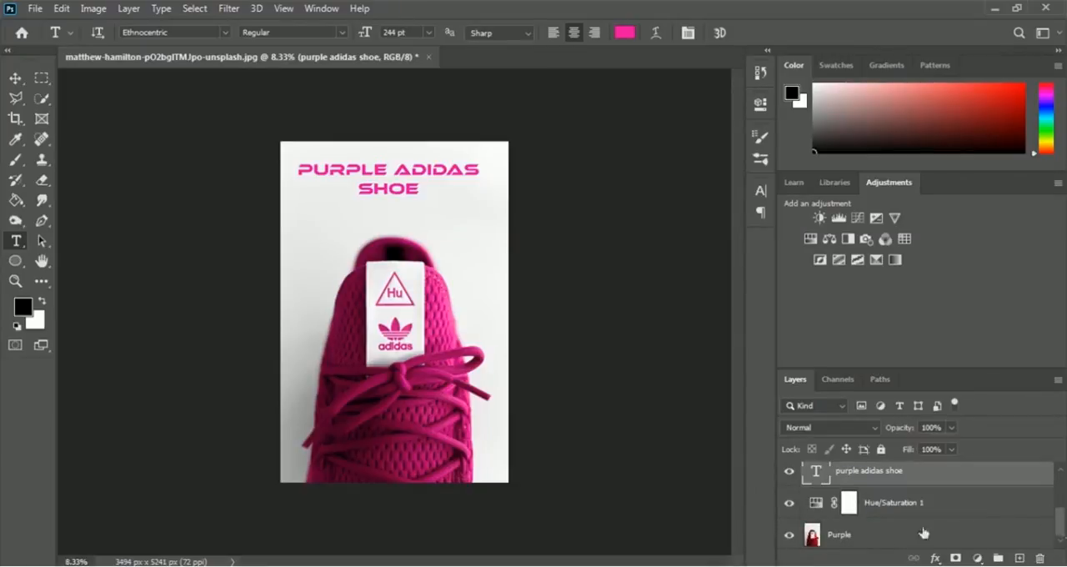
click(894, 508)
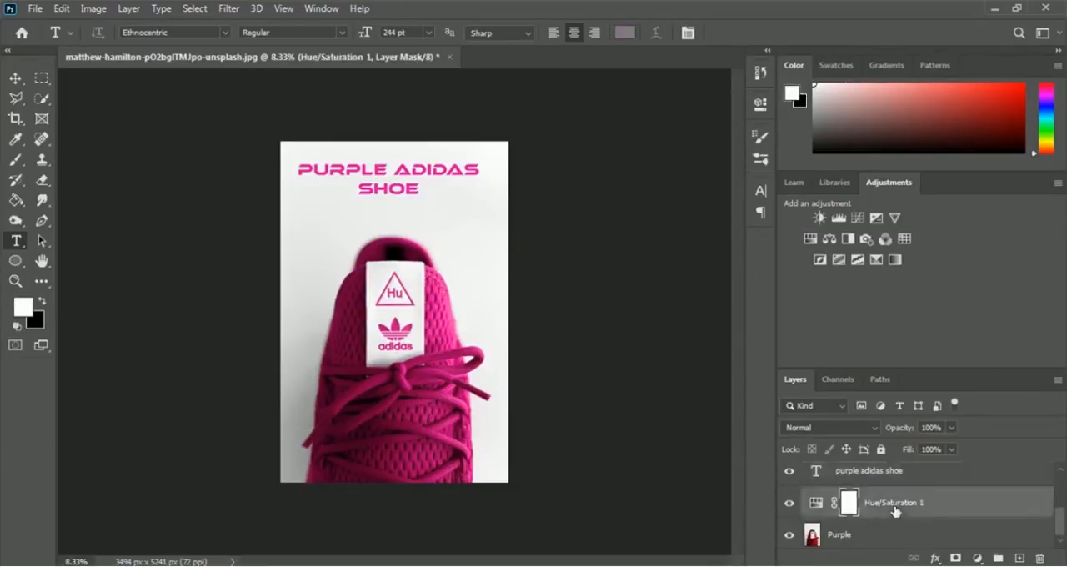
shift+click(845, 540)
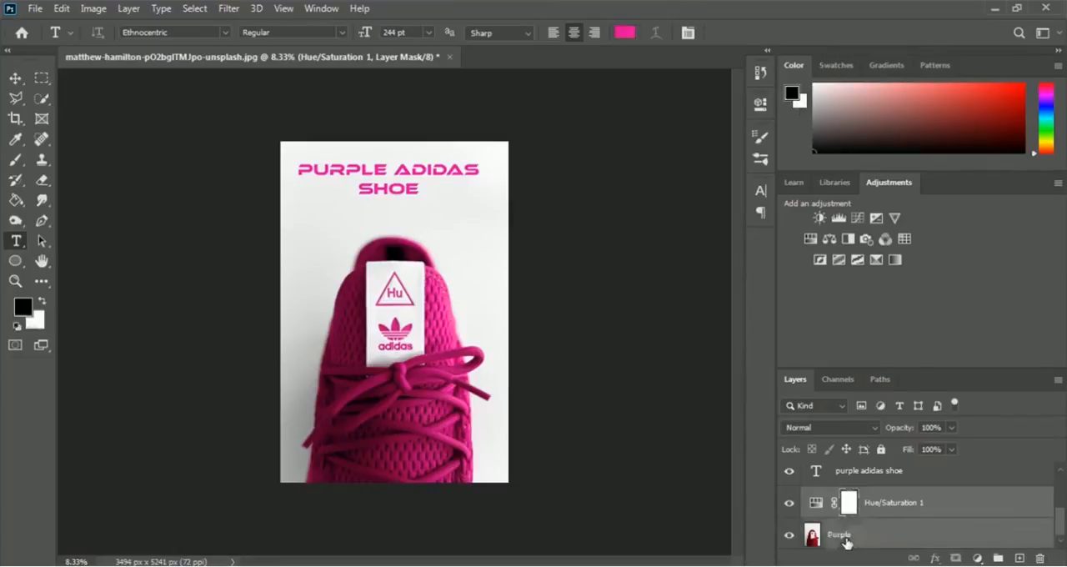
right_click(899, 509)
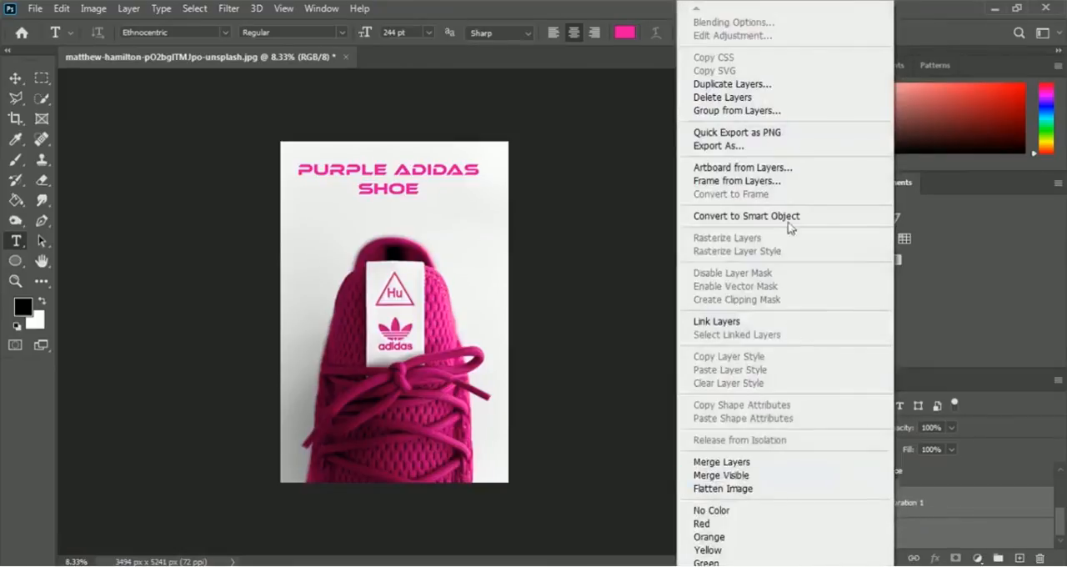
click(821, 218)
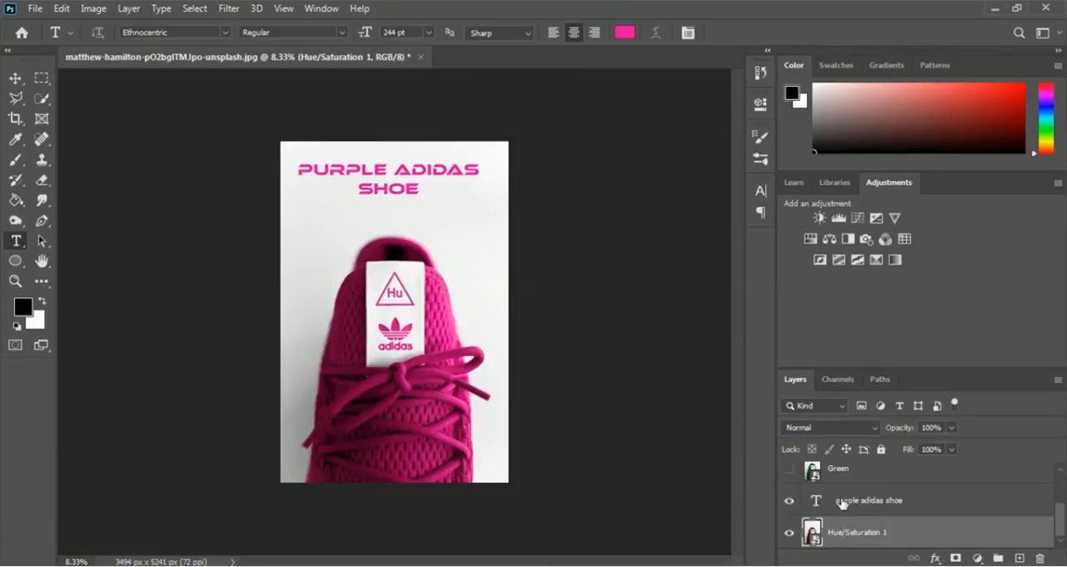
- Convert the purple adidas shoe text and the magenta shoe layer into one smart object named Purple
click(842, 502)
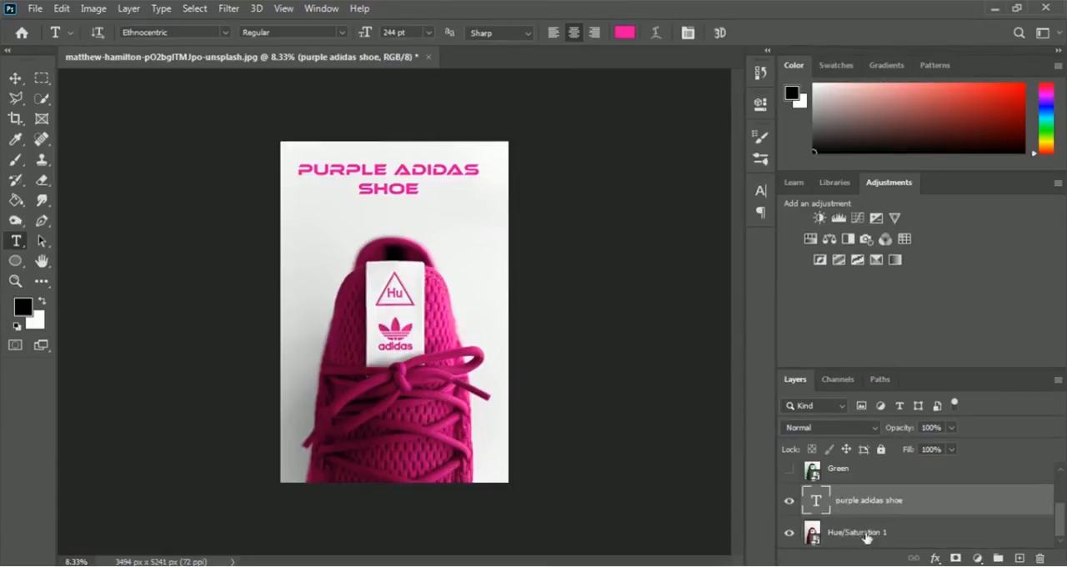
shift+click(866, 537)
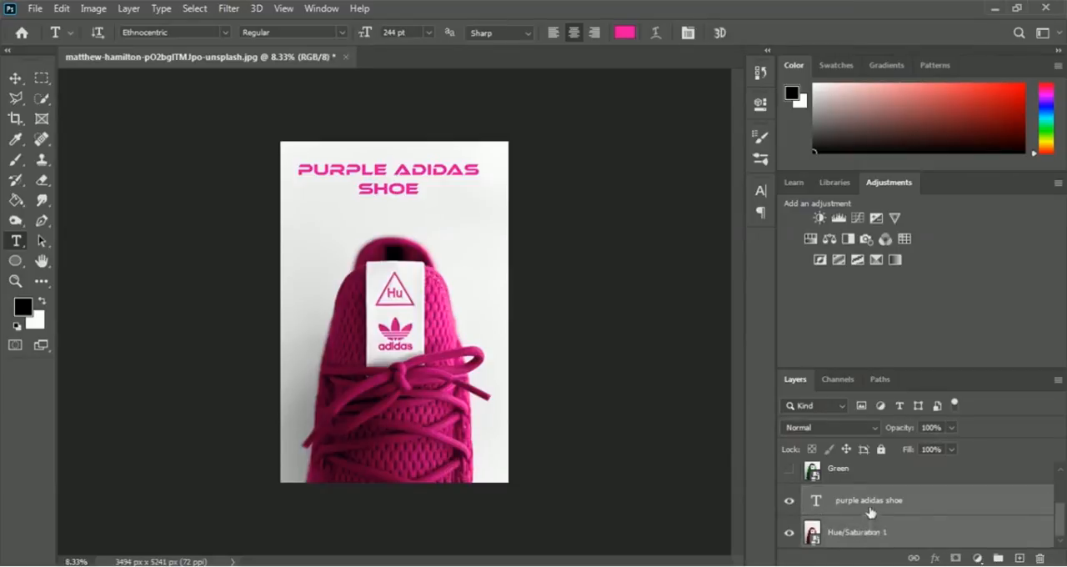
right_click(869, 508)
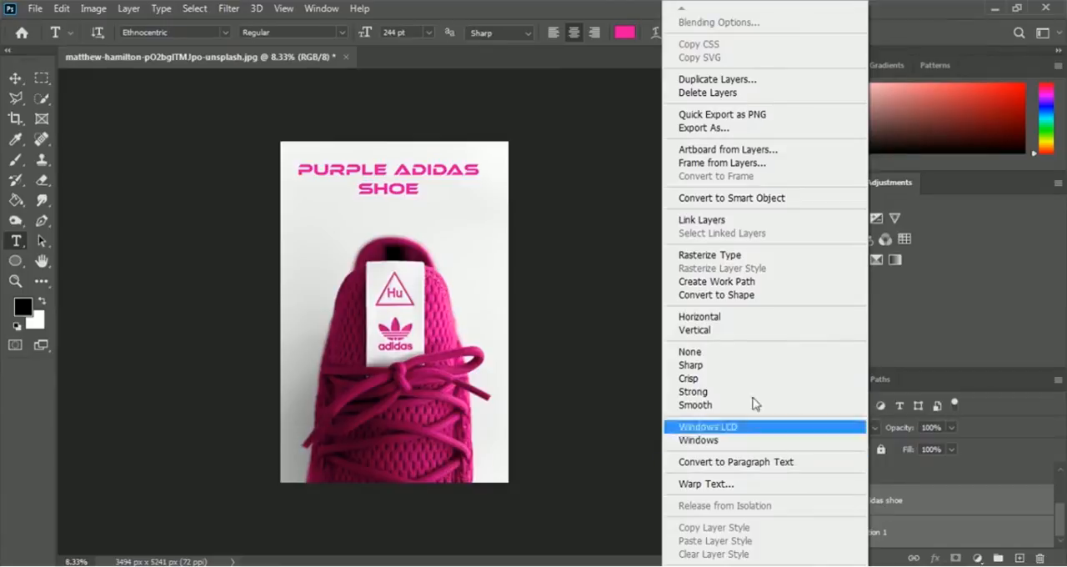
click(819, 203)
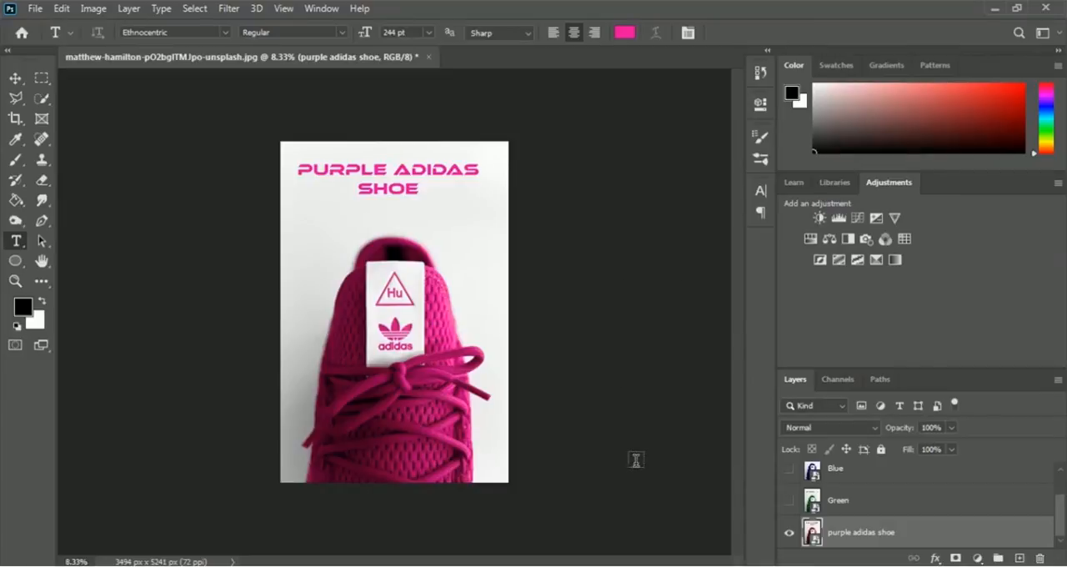
double_click(844, 534)
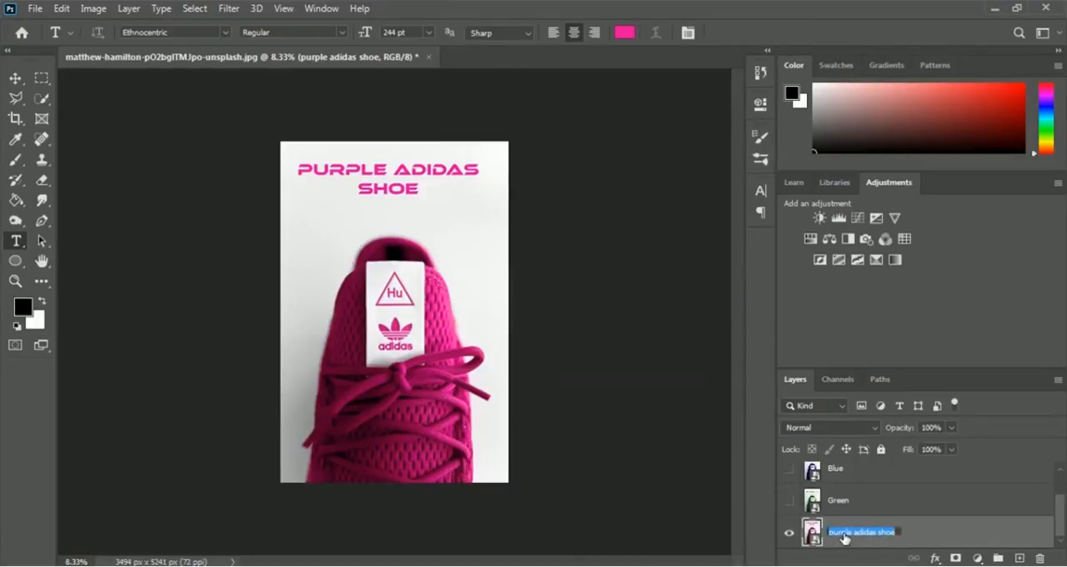
text(Purple)
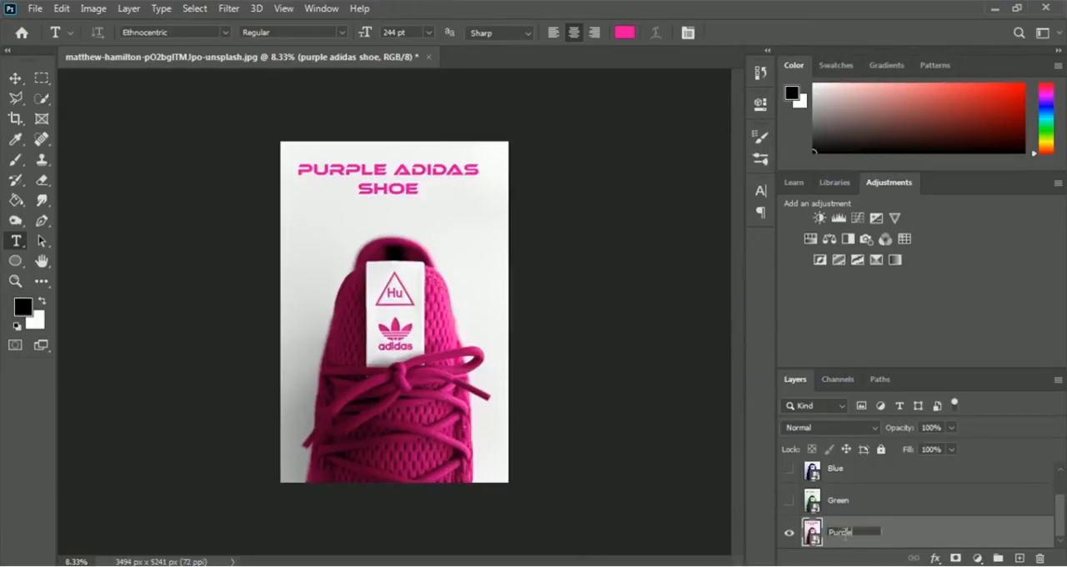
key(Return)
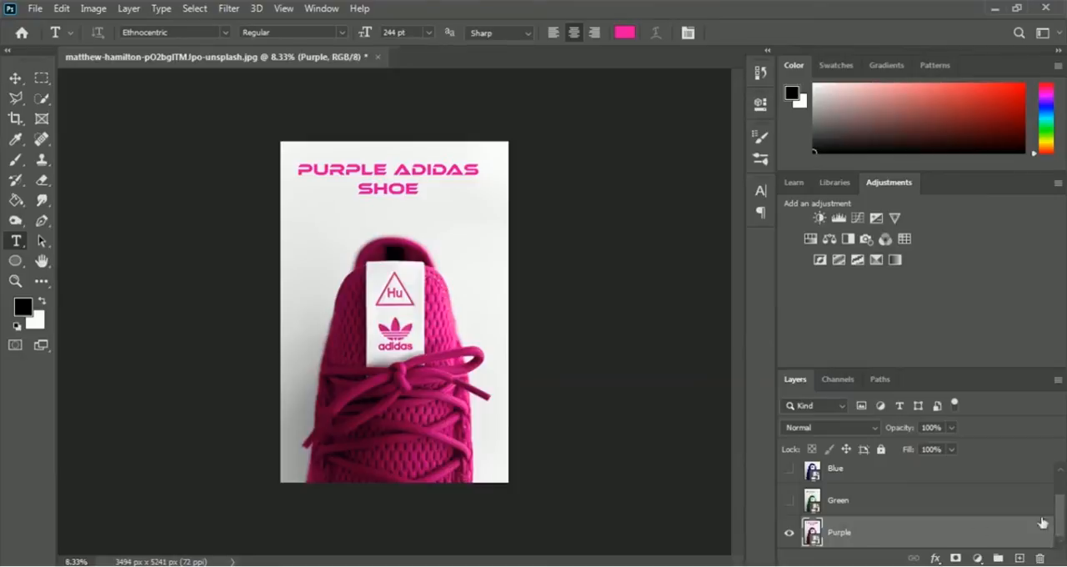
- Check the stack of Intro, Blue, Green and Purple smart objects and display the Timeline
drag(1060, 528, 1063, 492)
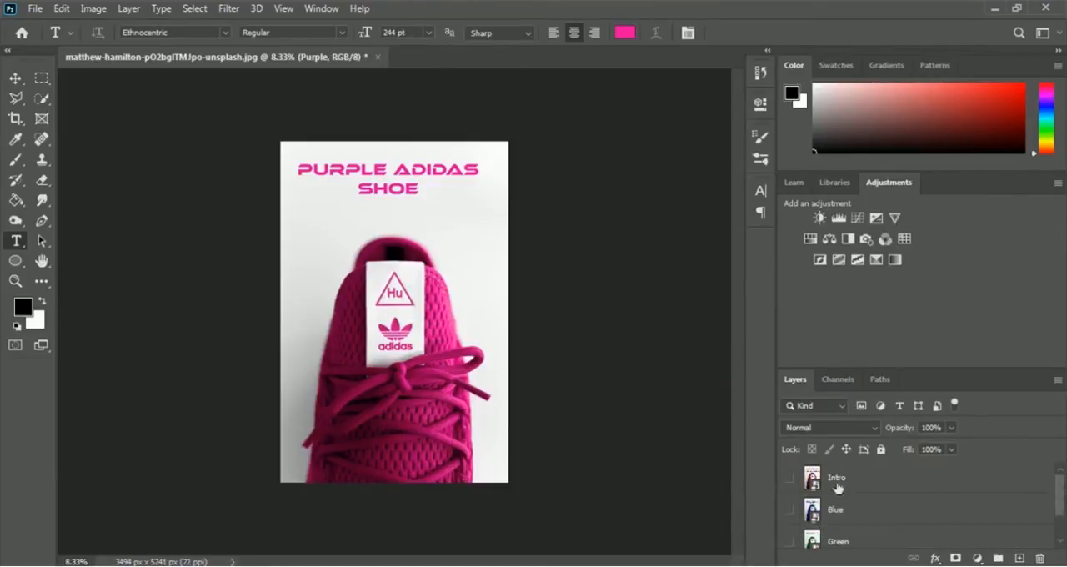
drag(1061, 499, 1065, 527)
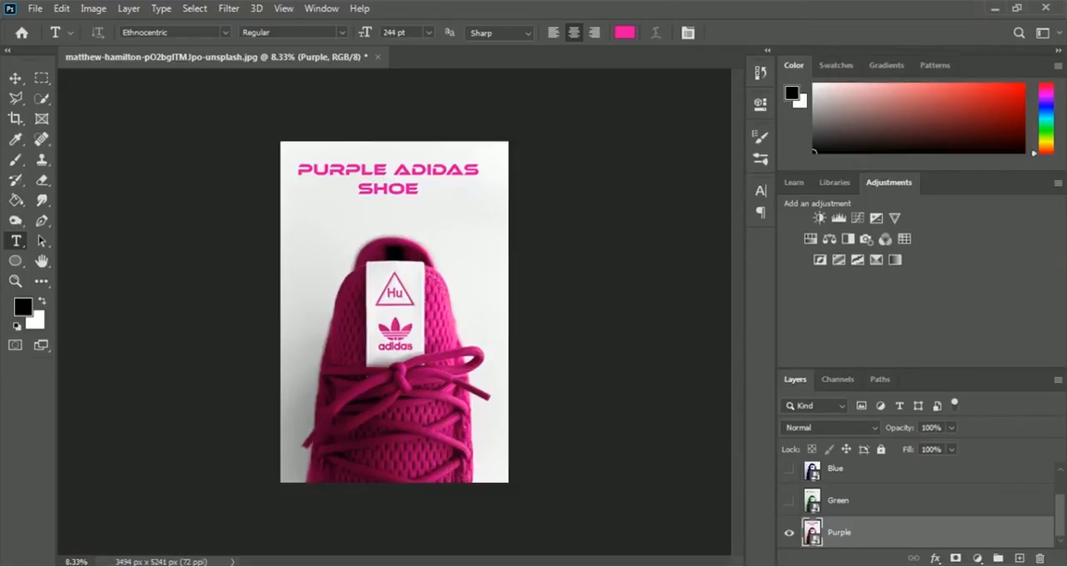
click(323, 10)
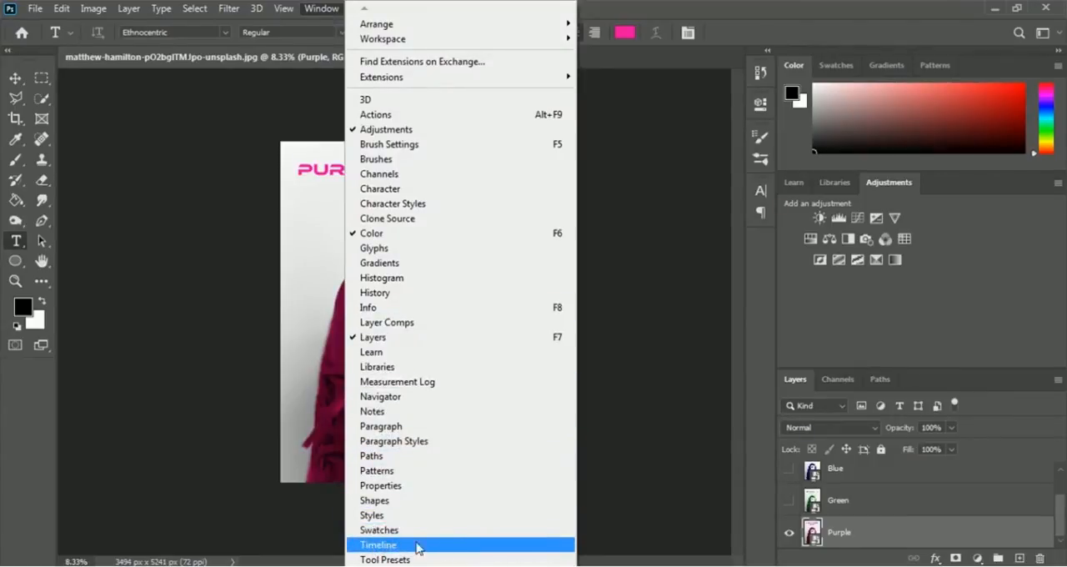
click(484, 545)
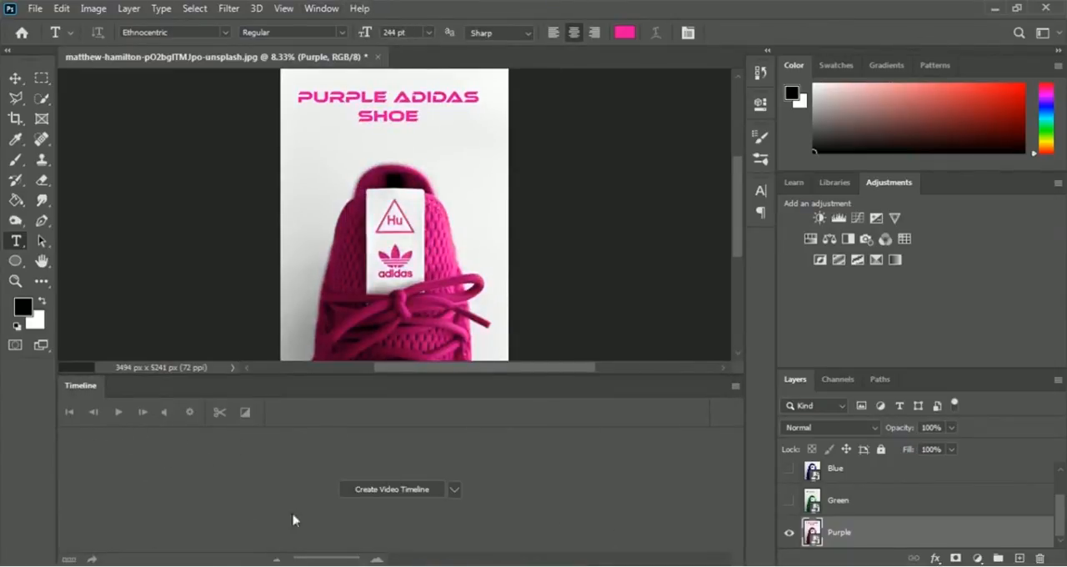
- Make the hidden Green, Blue and Intro layers visible and select the Intro layer
click(789, 501)
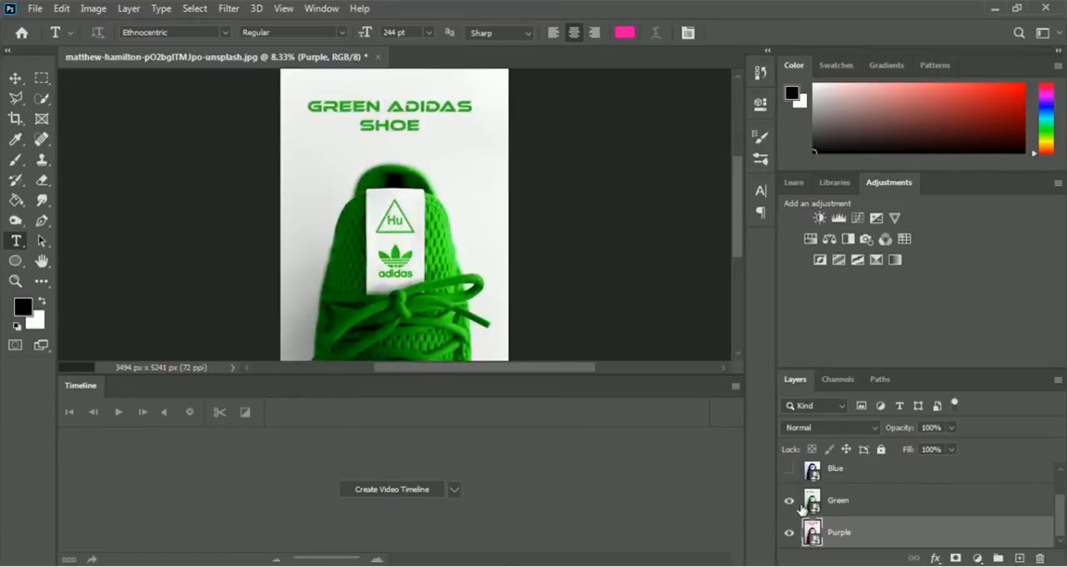
click(789, 469)
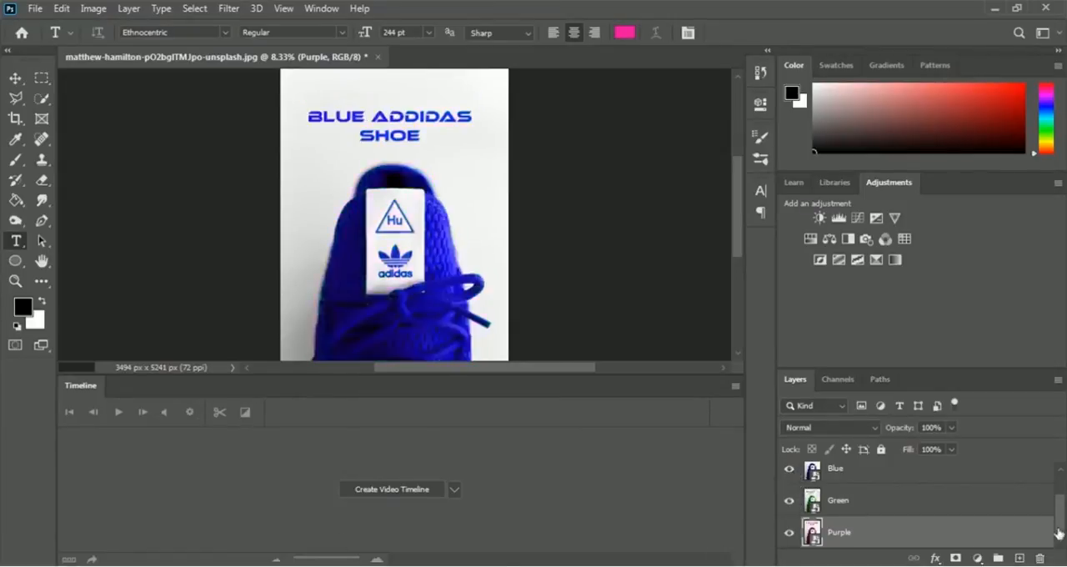
drag(1060, 523, 1058, 492)
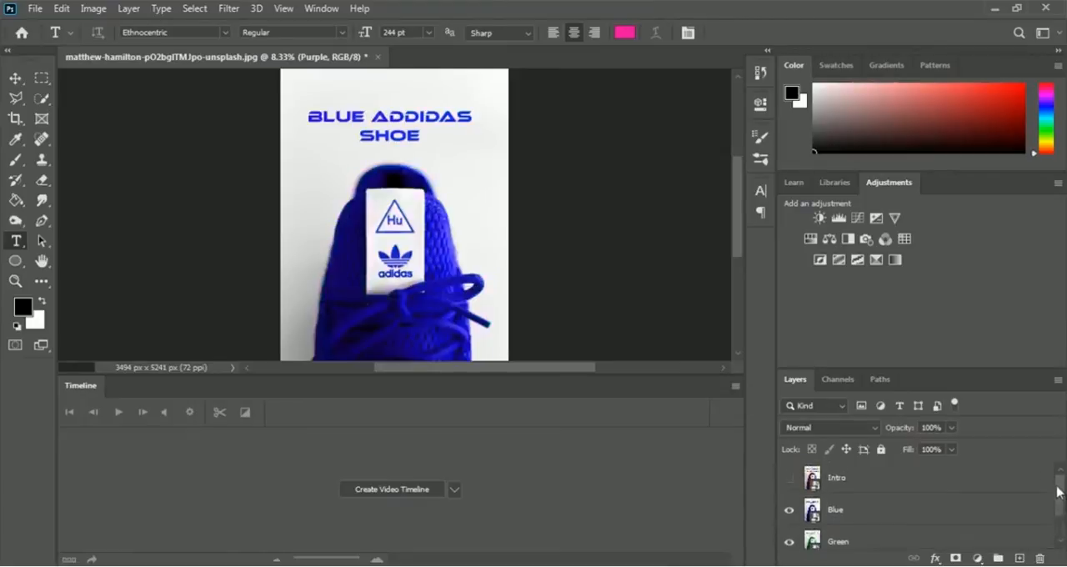
click(788, 478)
click(840, 482)
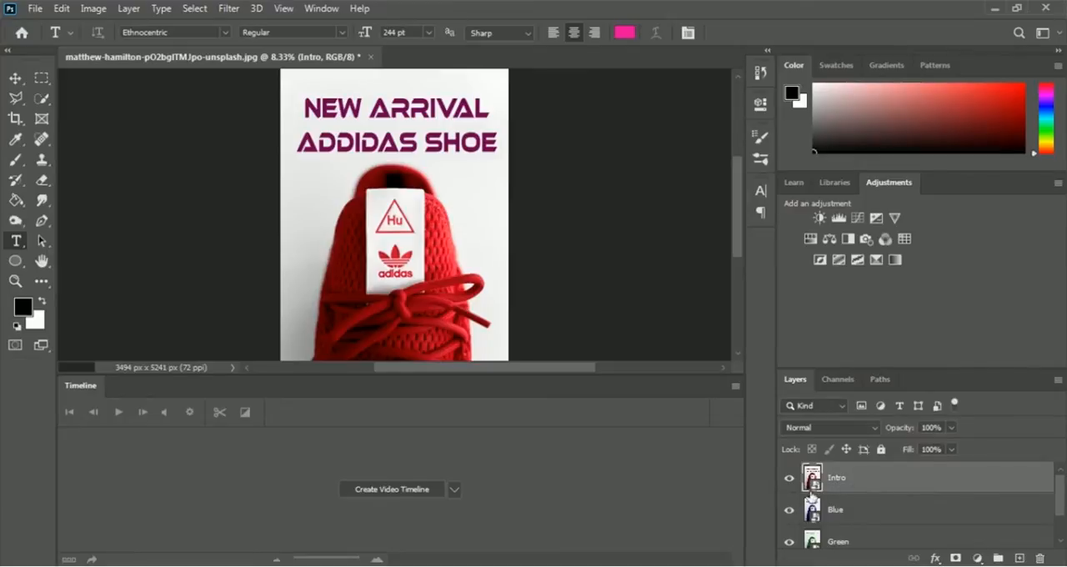
mouse_move(1061, 500)
mouse_down()
mouse_move(1065, 524)
mouse_move(1066, 493)
mouse_up()
- Create a video timeline from the layers and shorten the Intro clip to about 1 second
click(399, 493)
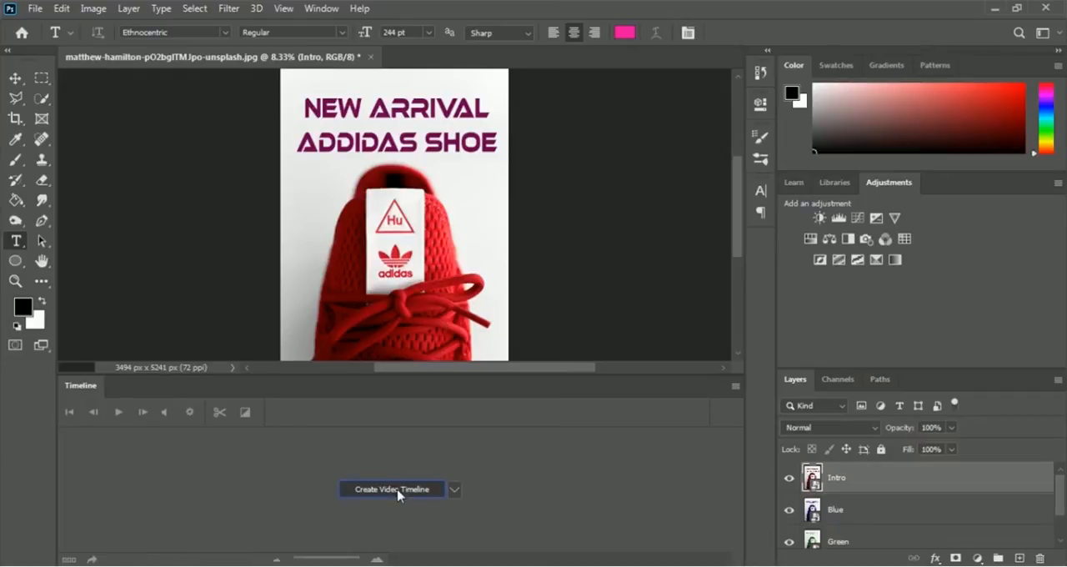
click(398, 493)
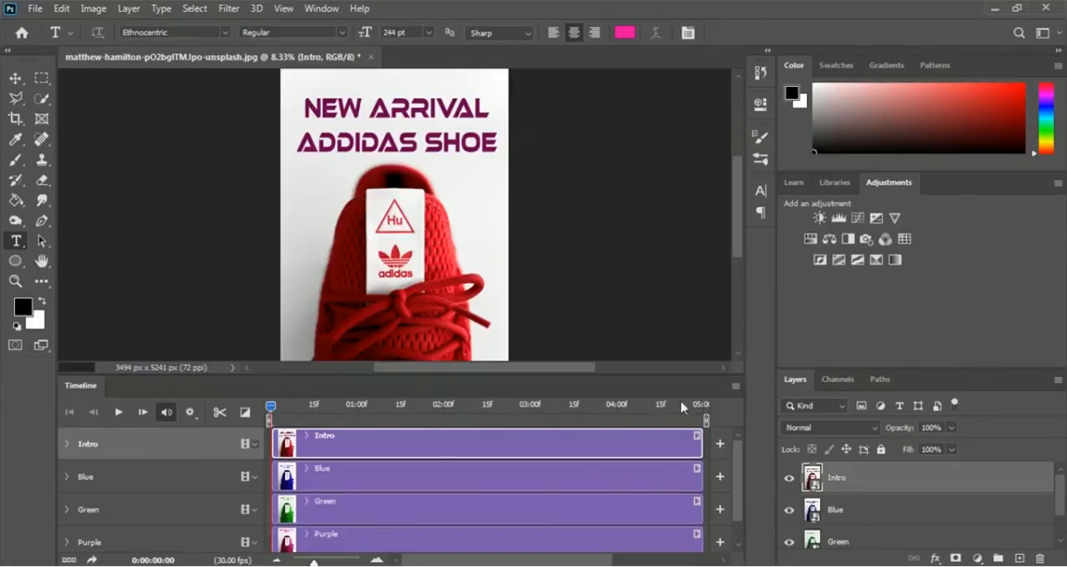
drag(700, 437, 362, 427)
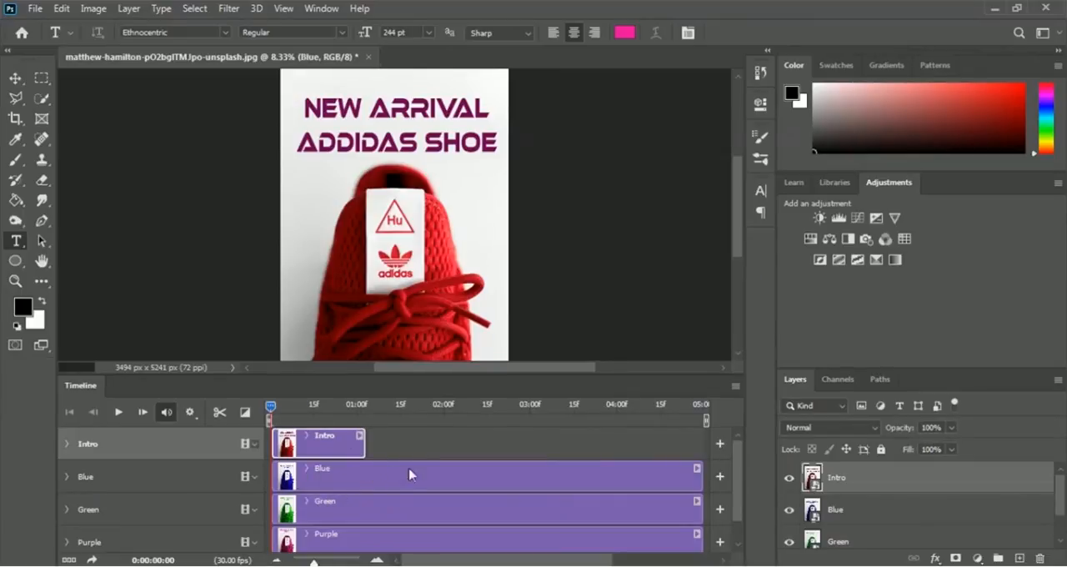
- Place the Blue clip directly after Intro on the same track and trim it to about 1.3 seconds
drag(408, 469, 452, 440)
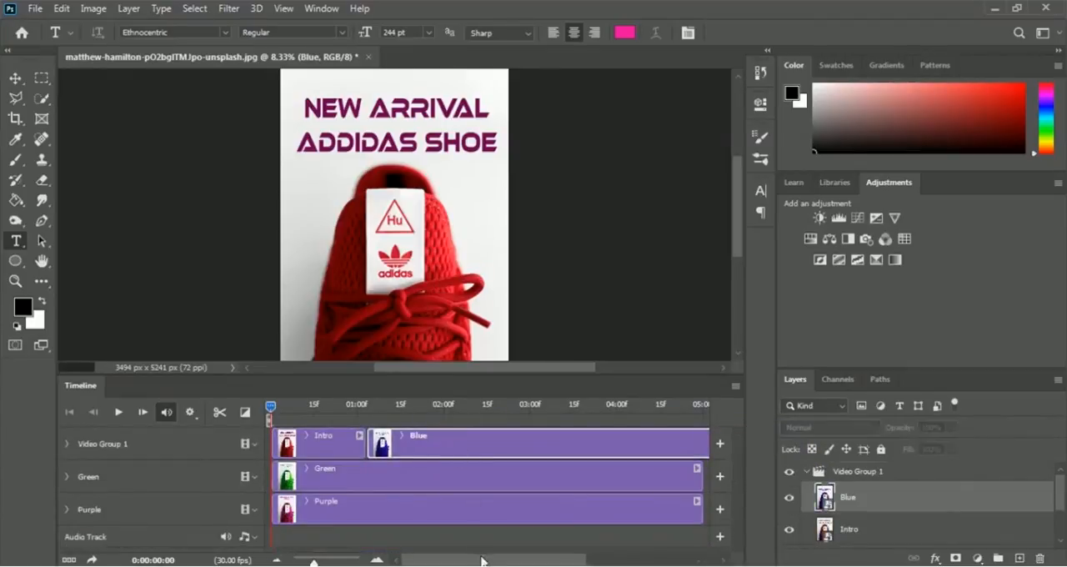
drag(487, 563, 531, 563)
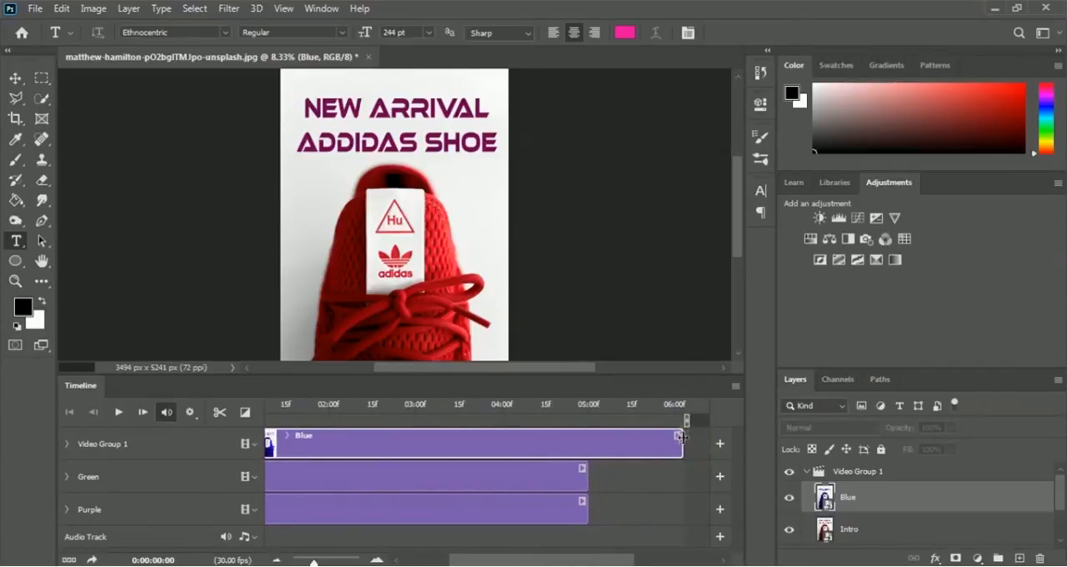
drag(680, 436, 374, 437)
drag(540, 562, 484, 563)
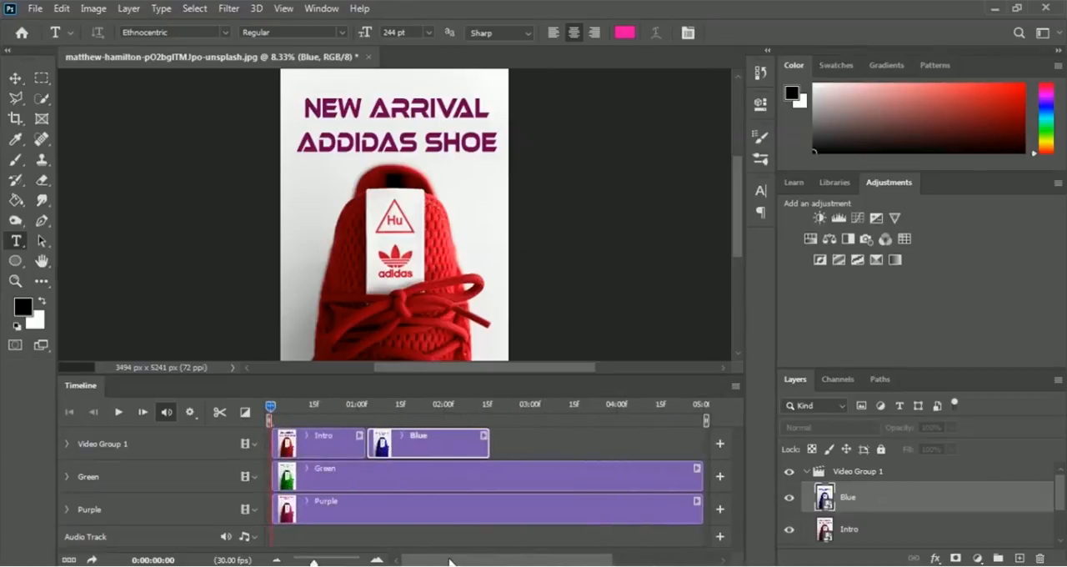
drag(486, 440, 477, 440)
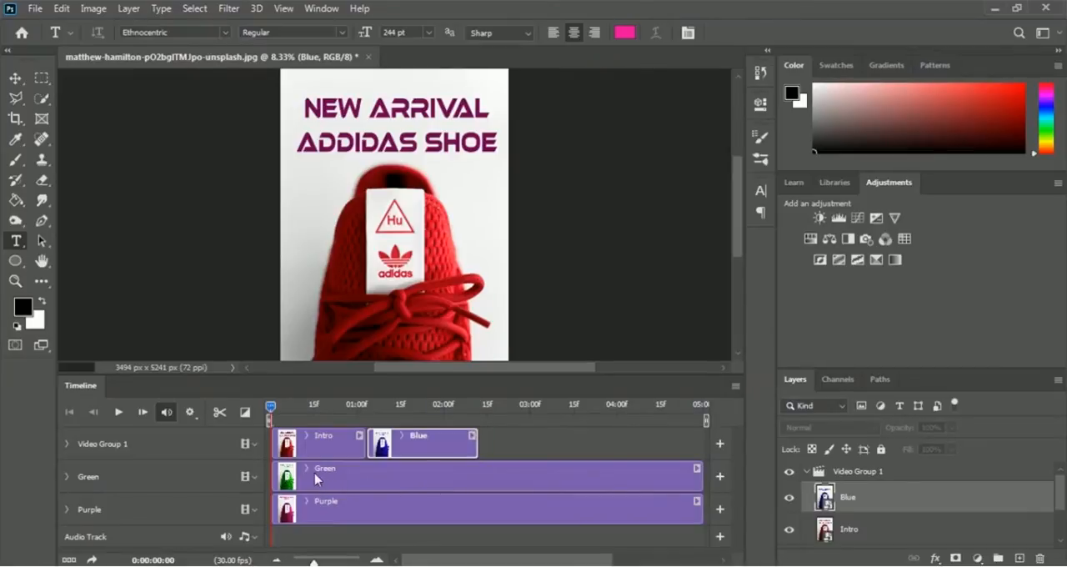
- Place the Green clip directly after Blue on the same track and trim it to about 1.3 seconds
drag(346, 478, 551, 439)
drag(423, 556, 523, 564)
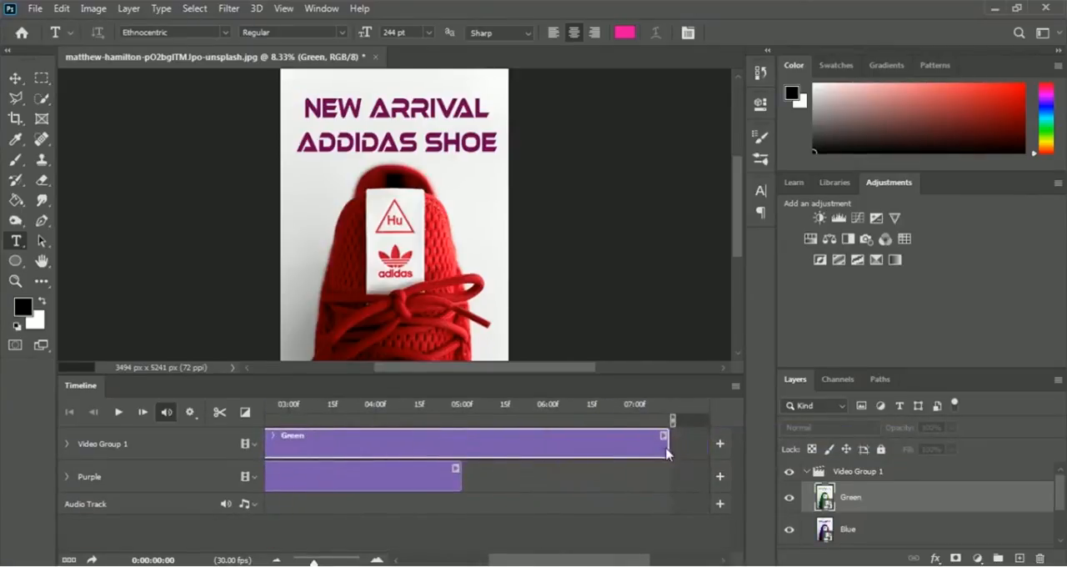
drag(666, 443, 376, 446)
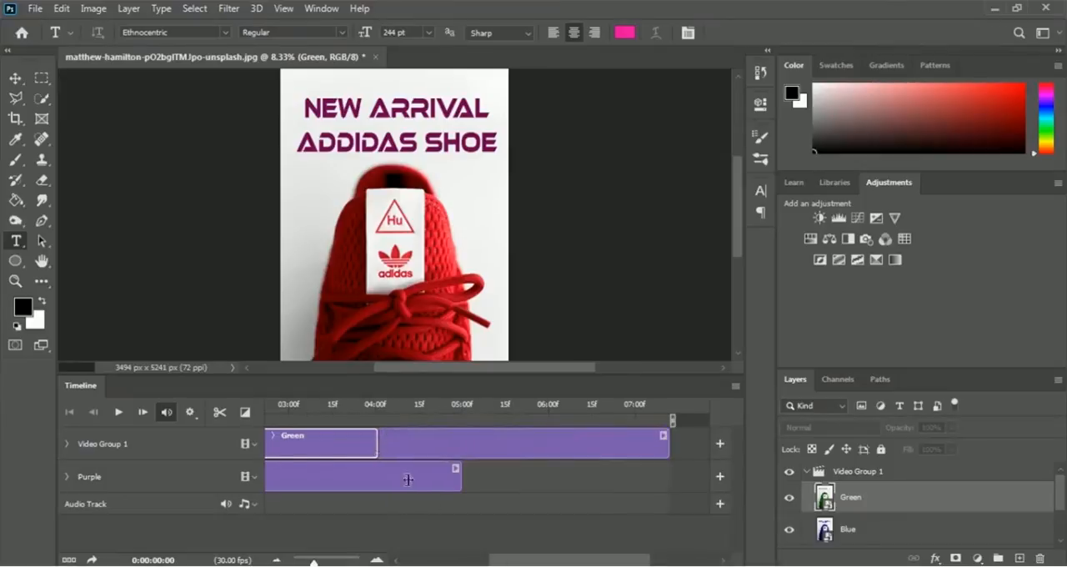
drag(571, 564, 453, 564)
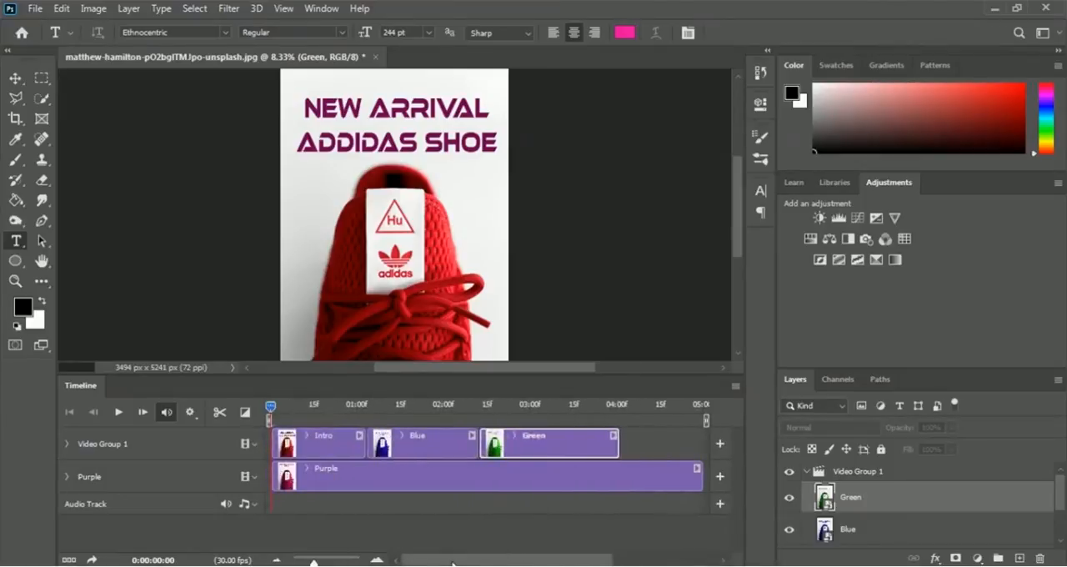
drag(617, 442, 593, 445)
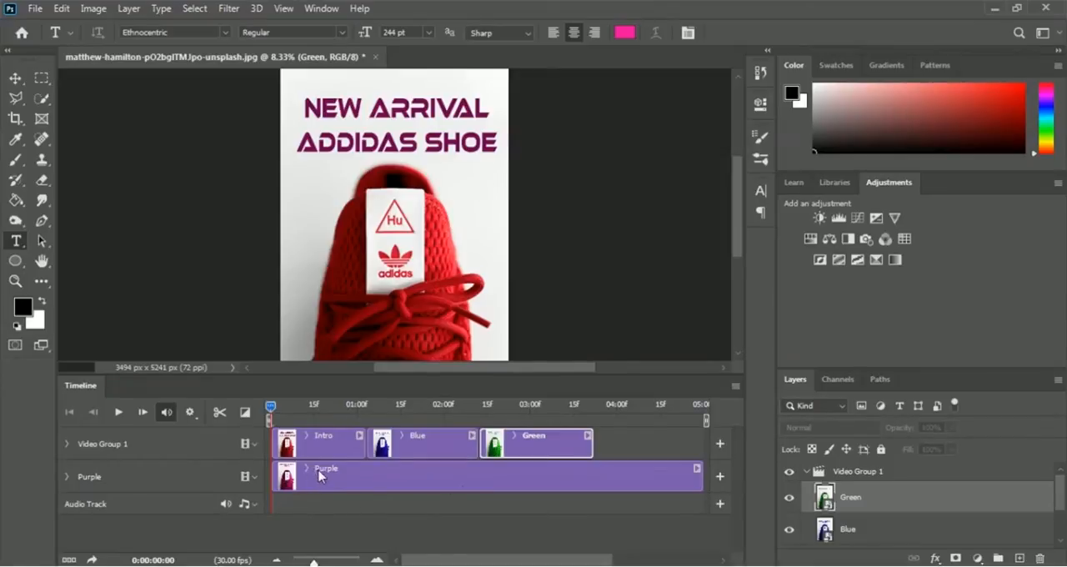
- Place the Purple clip directly after Green on the same track and trim it to end at about 5 seconds
drag(312, 475, 652, 436)
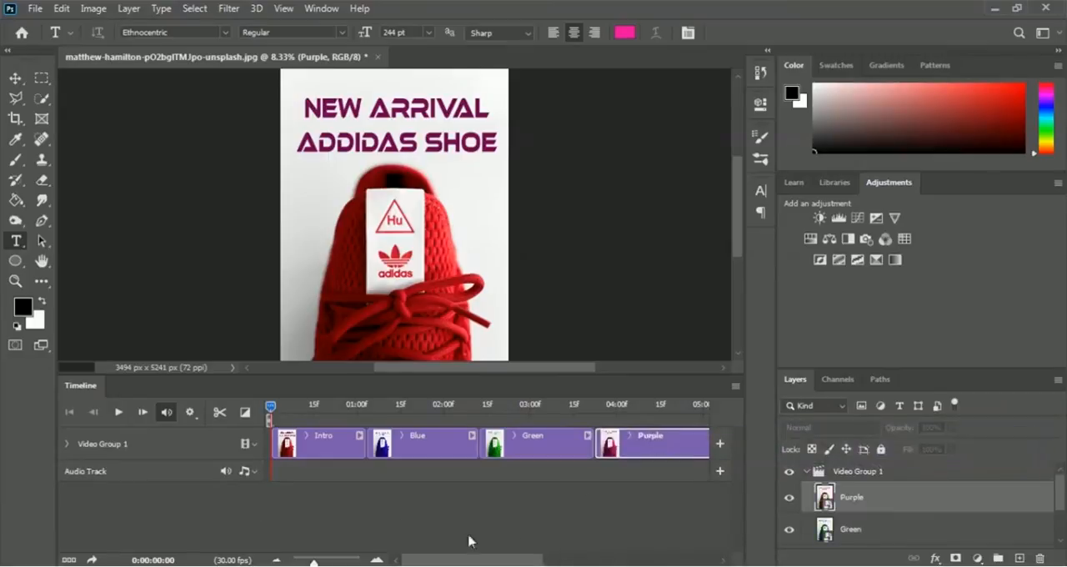
drag(460, 560, 561, 563)
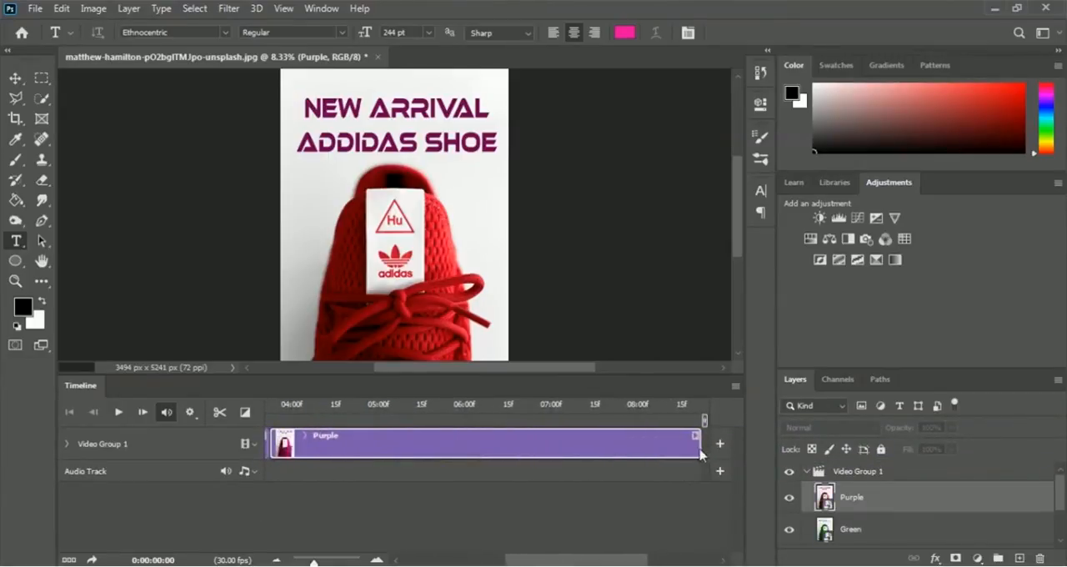
drag(700, 448, 380, 449)
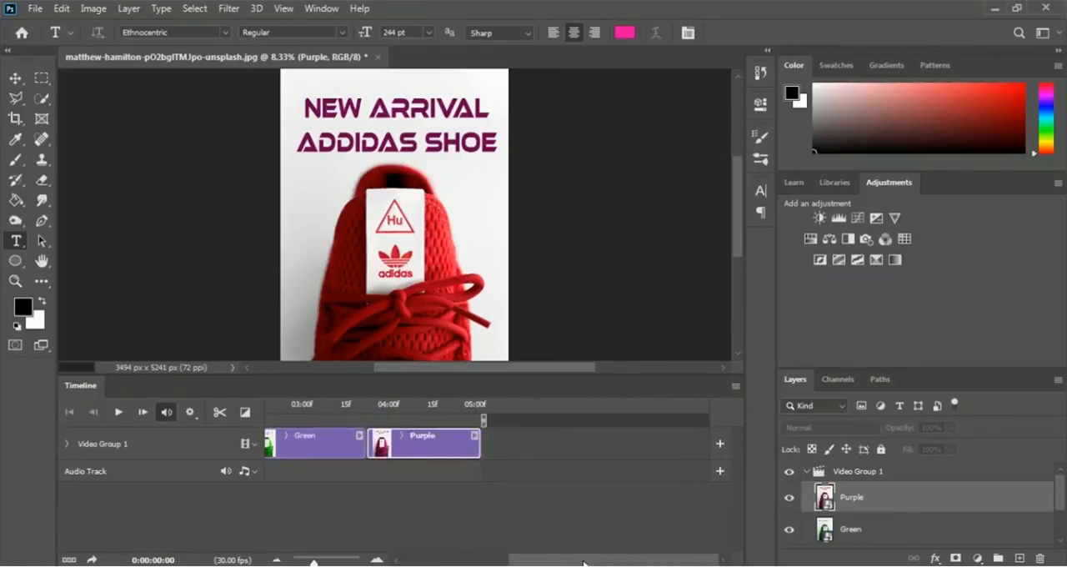
drag(583, 565, 457, 562)
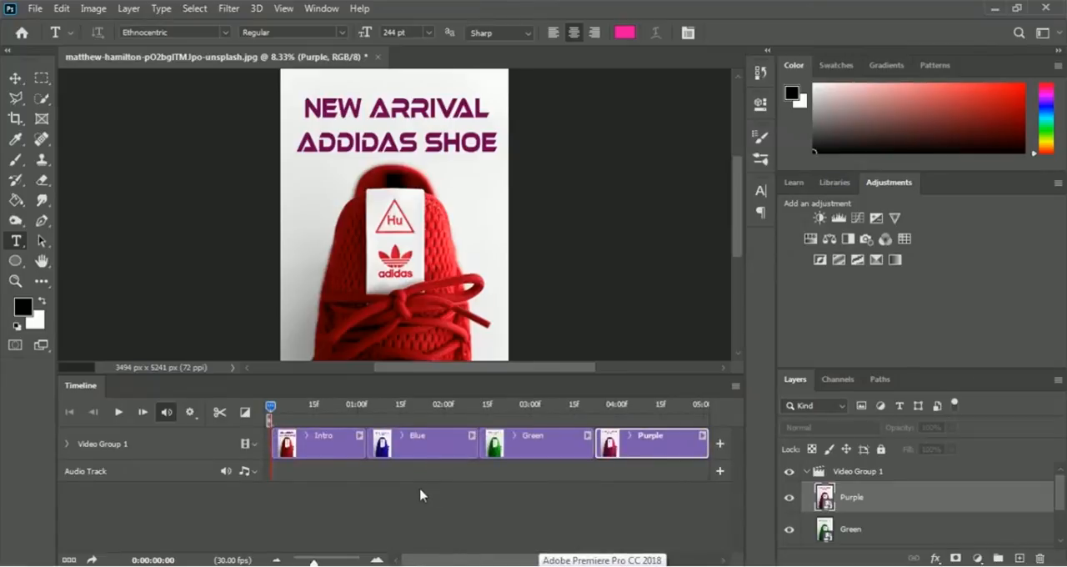
- Play the whole animation from the start of the timeline to check the clip timing
click(119, 414)
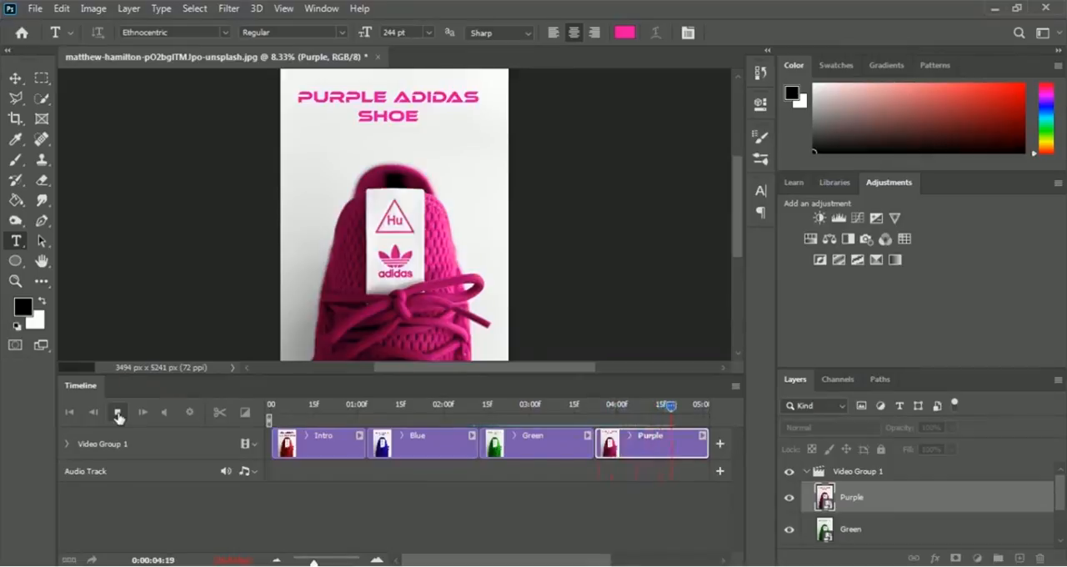
click(118, 415)
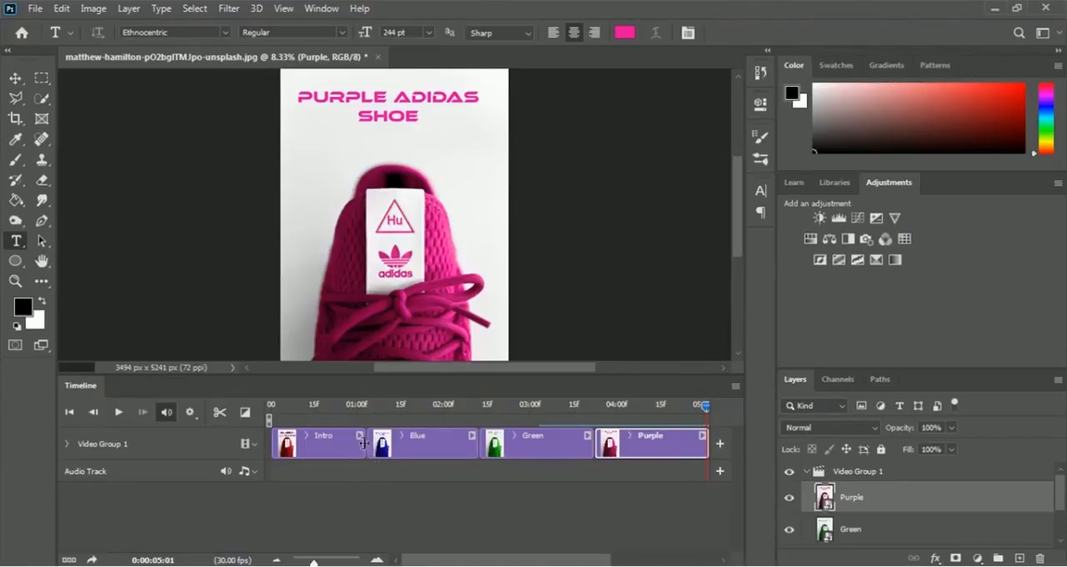
- Shorten the Intro, Blue, Green and Purple clips to about 0.7 seconds each and replay the animation from the start
drag(364, 443, 332, 443)
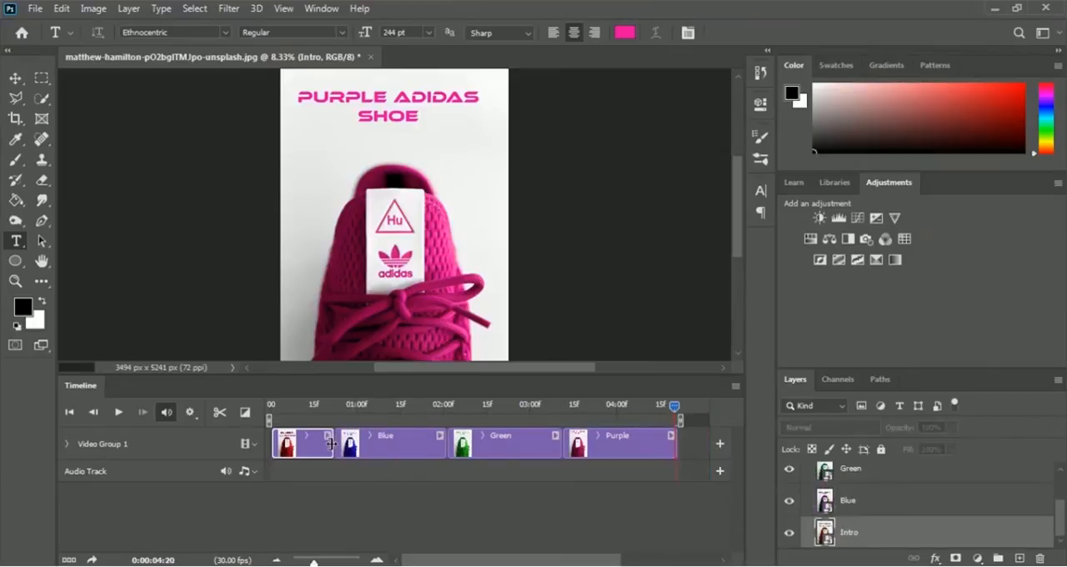
drag(445, 441, 397, 442)
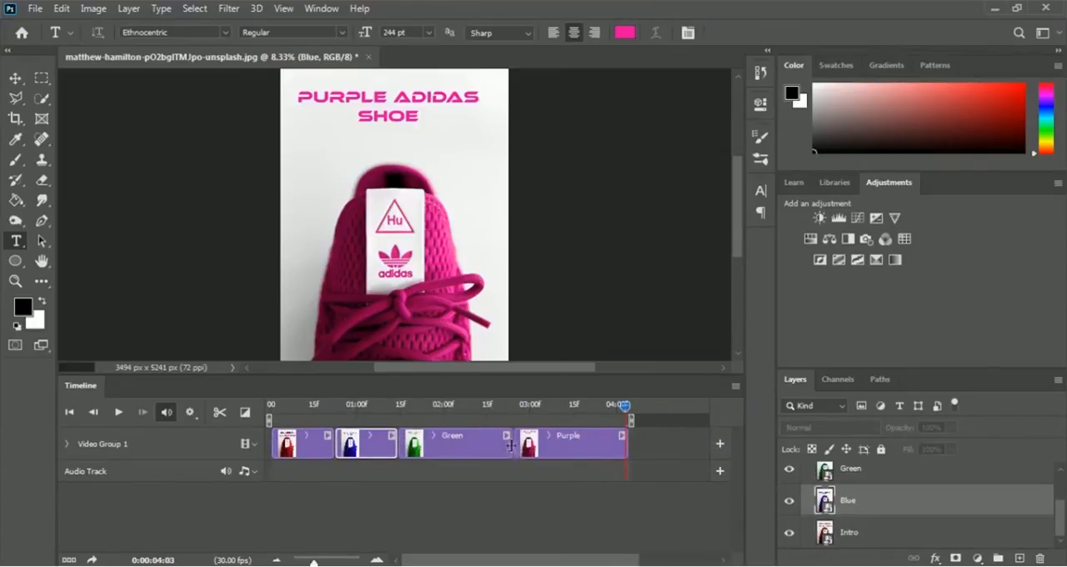
drag(509, 442, 455, 444)
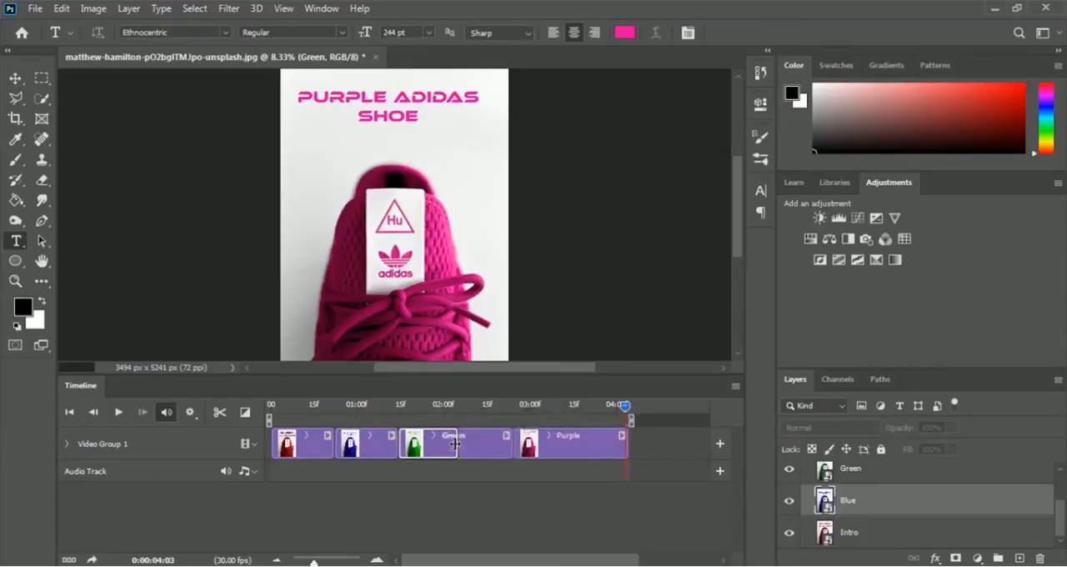
drag(570, 444, 515, 445)
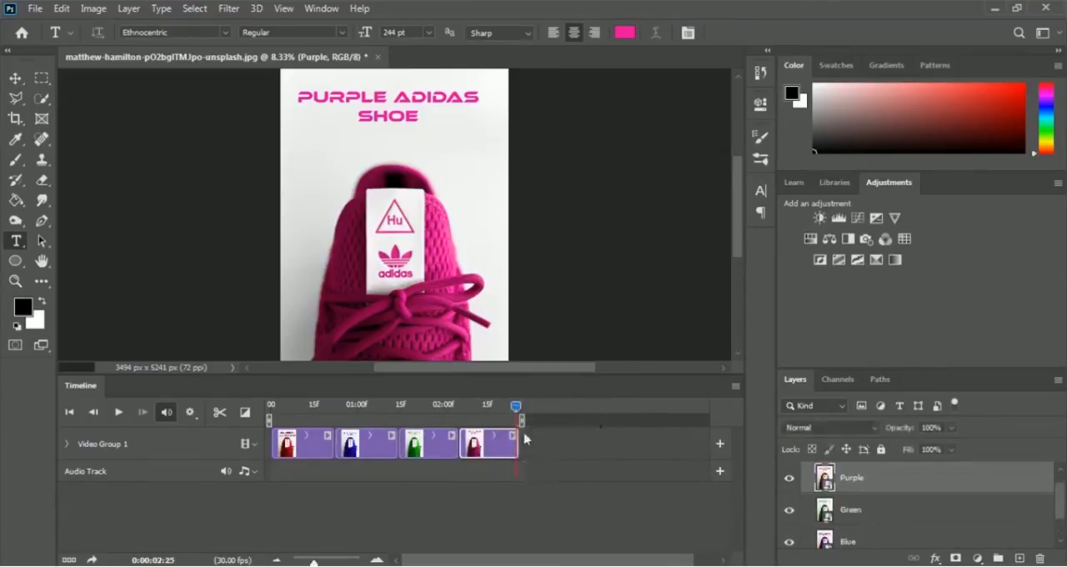
drag(515, 406, 276, 409)
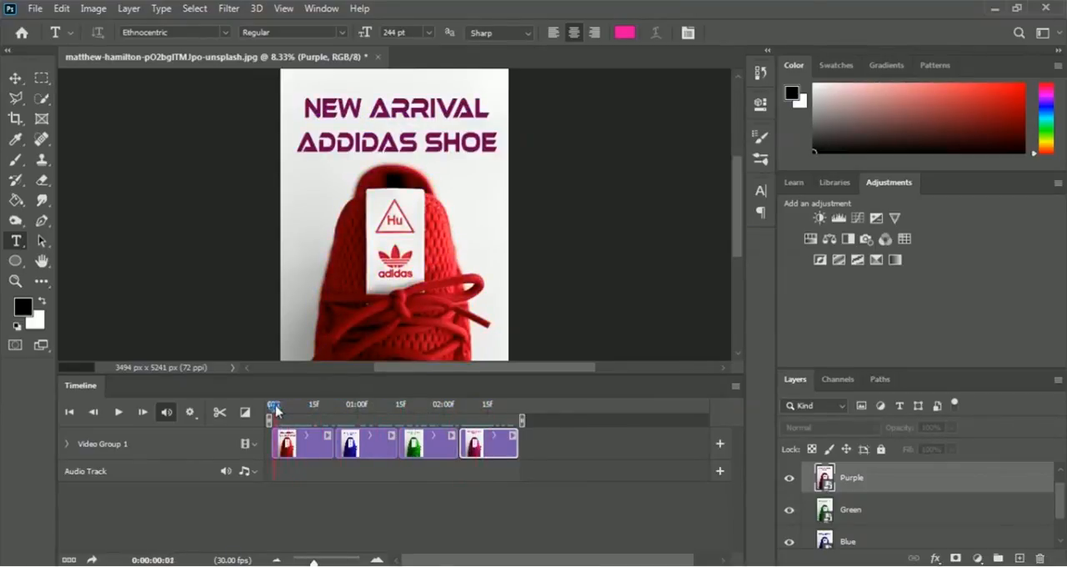
click(119, 412)
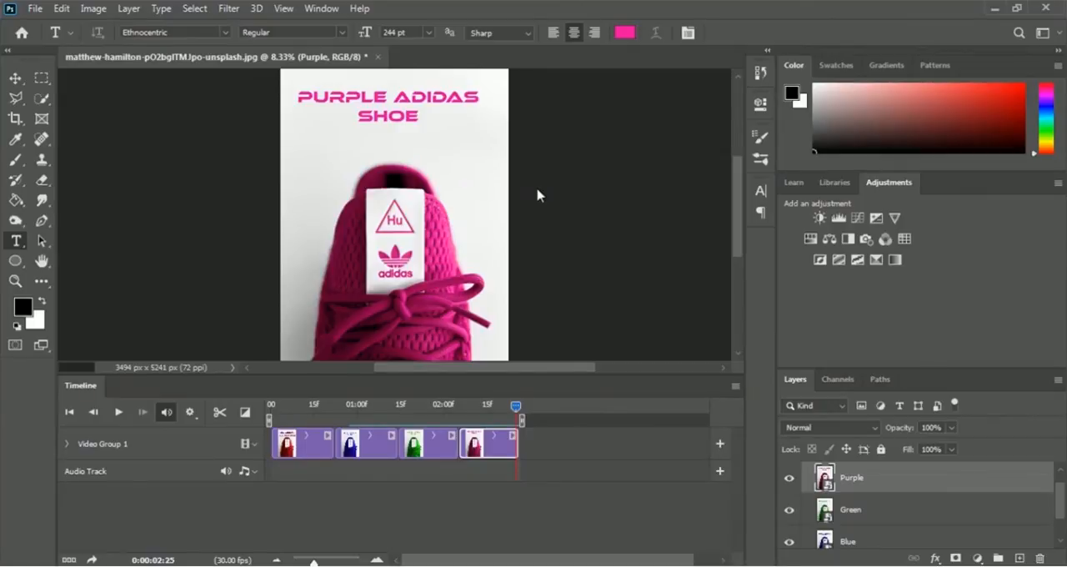
click(34, 8)
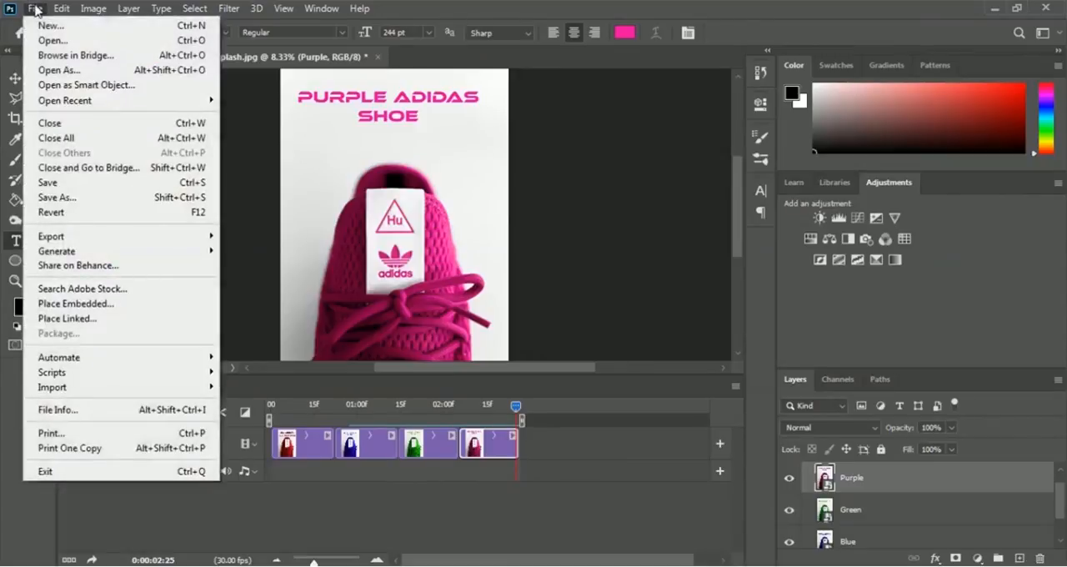
mouse_move(97, 238)
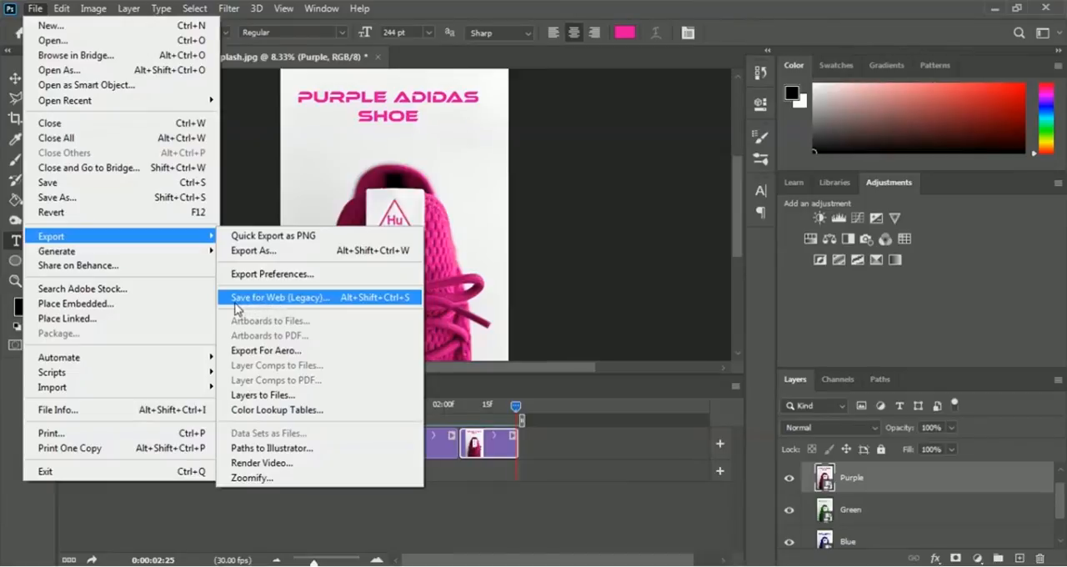
click(334, 299)
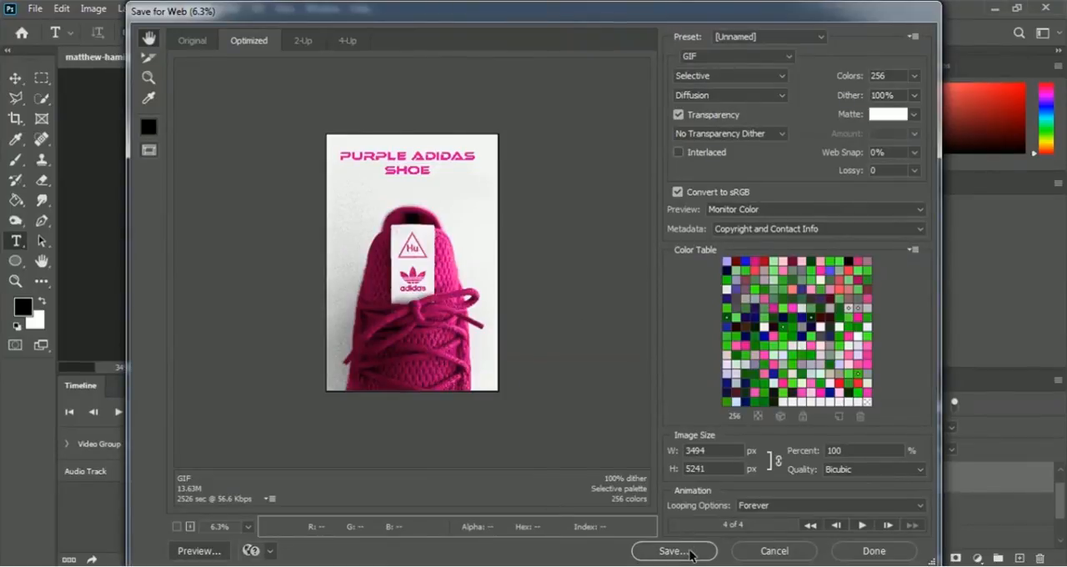
click(739, 56)
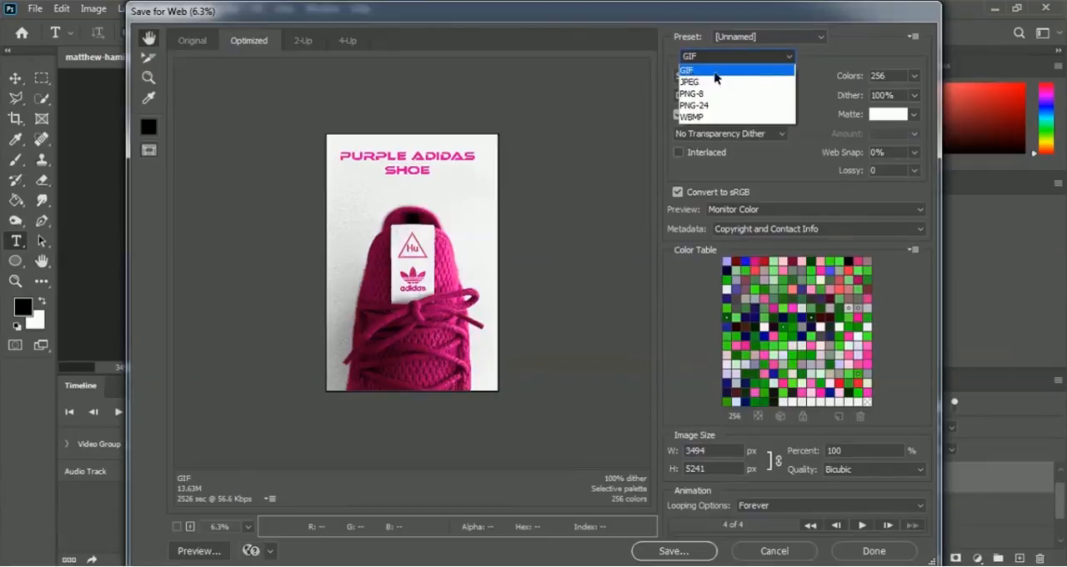
click(707, 73)
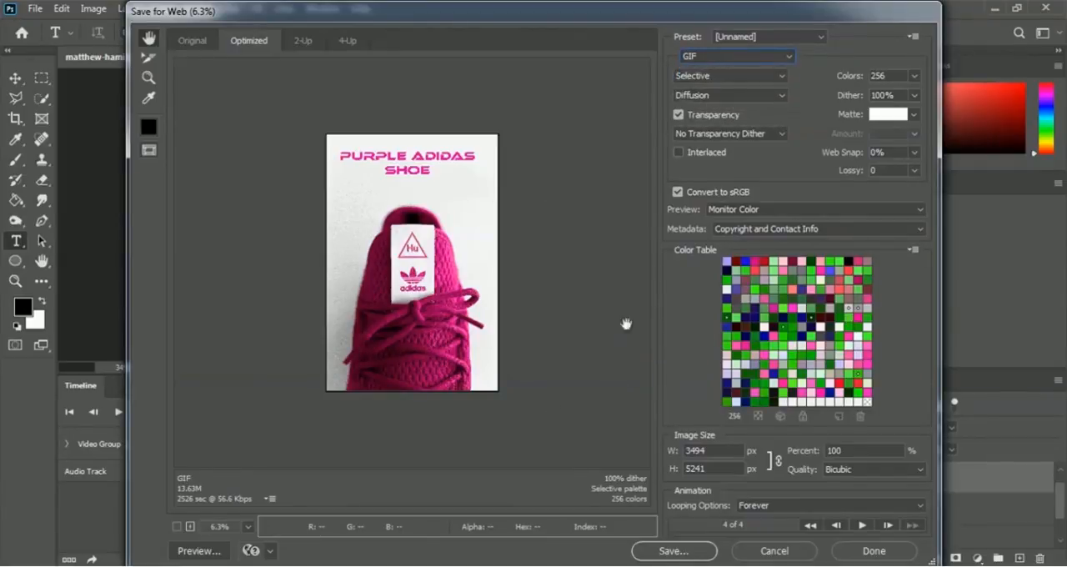
click(772, 552)
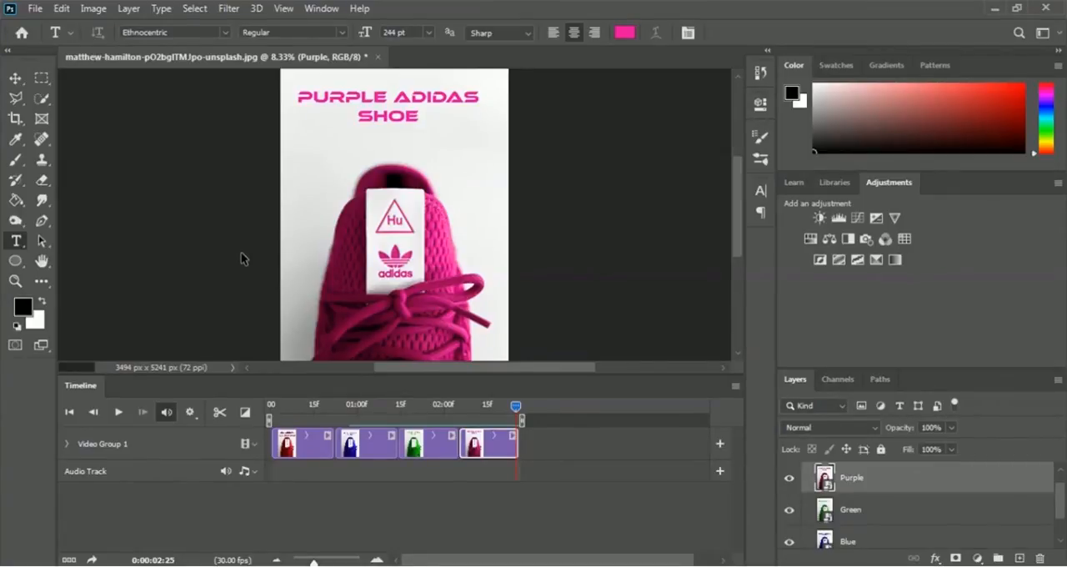
- Start saving the document under a new name, choosing the 06 Animated GIF folder and the file name "Adidas Shoe"
click(36, 8)
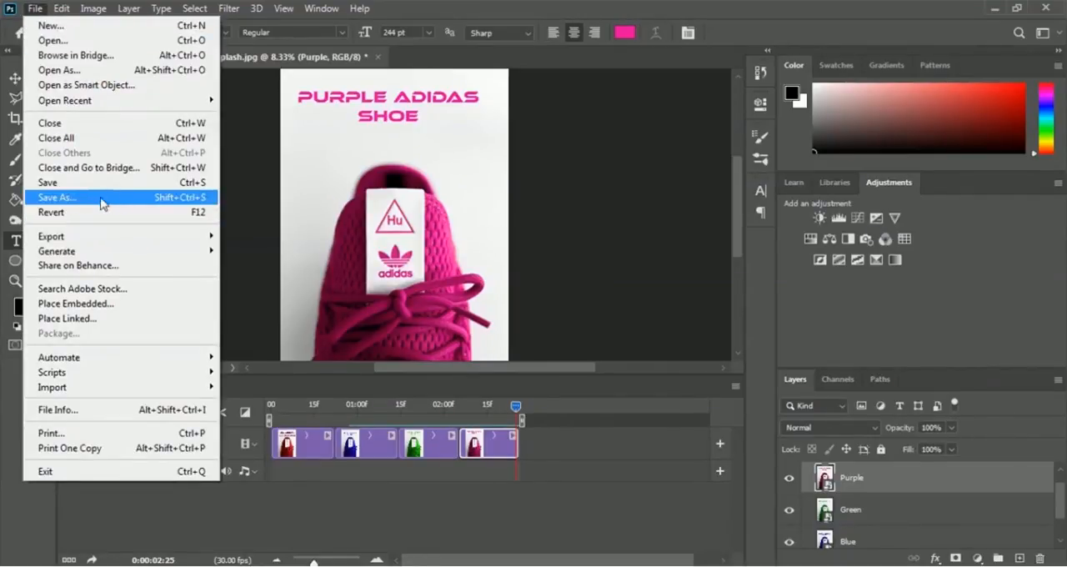
click(107, 203)
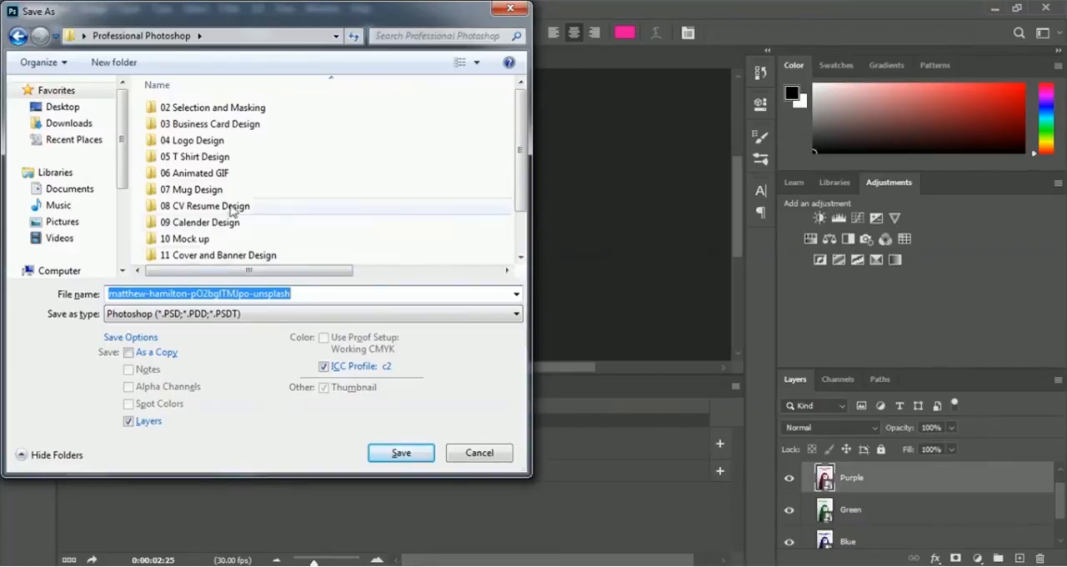
click(208, 178)
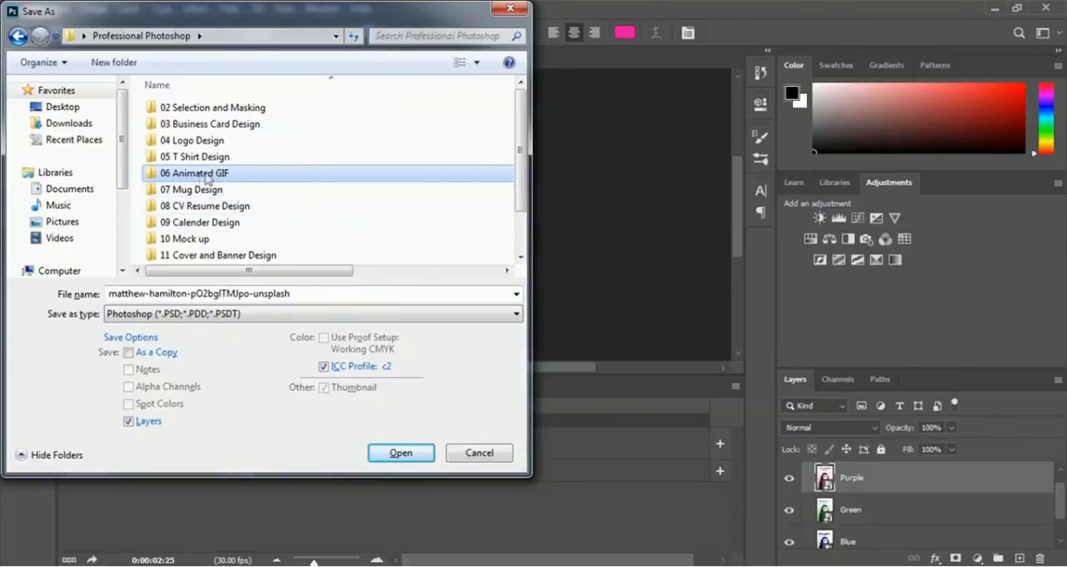
double_click(200, 177)
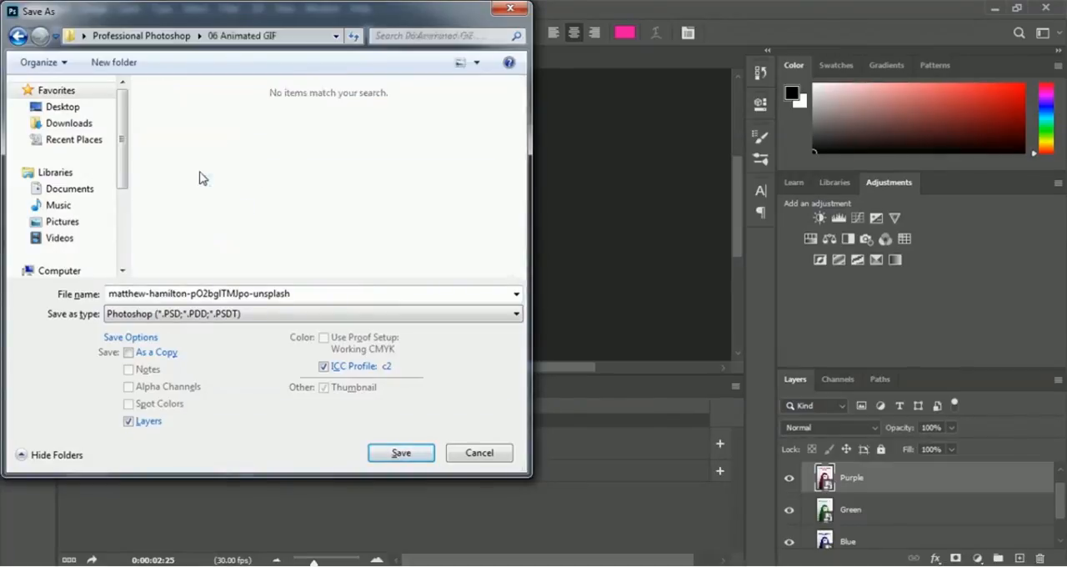
double_click(310, 295)
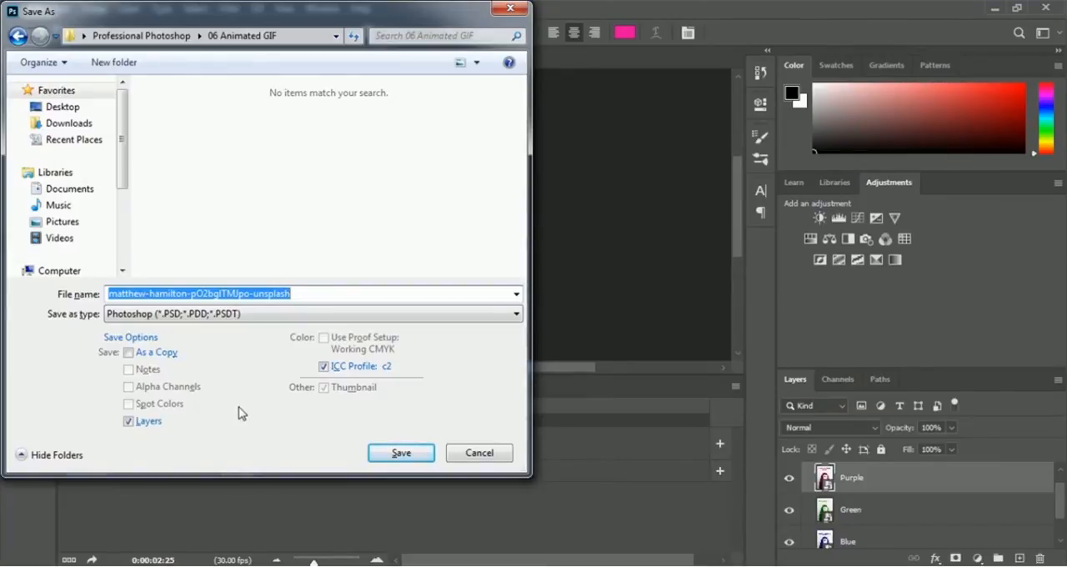
text(Adida)
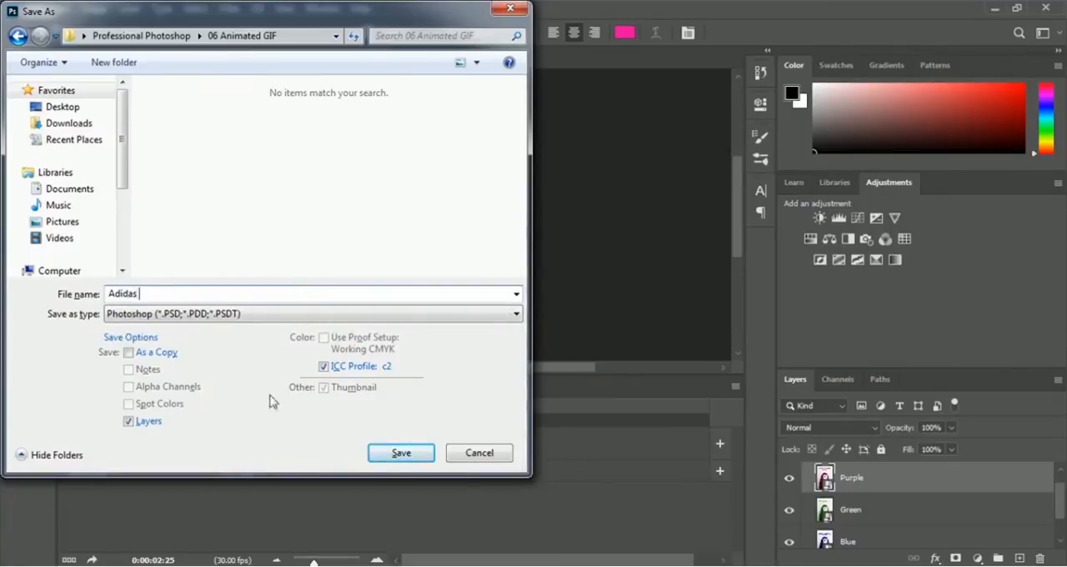
text(Shoe)
- Set the file type to GIF and save it with the Local (Selective) palette, 256 colors and Diffusion dither at 75%
click(262, 315)
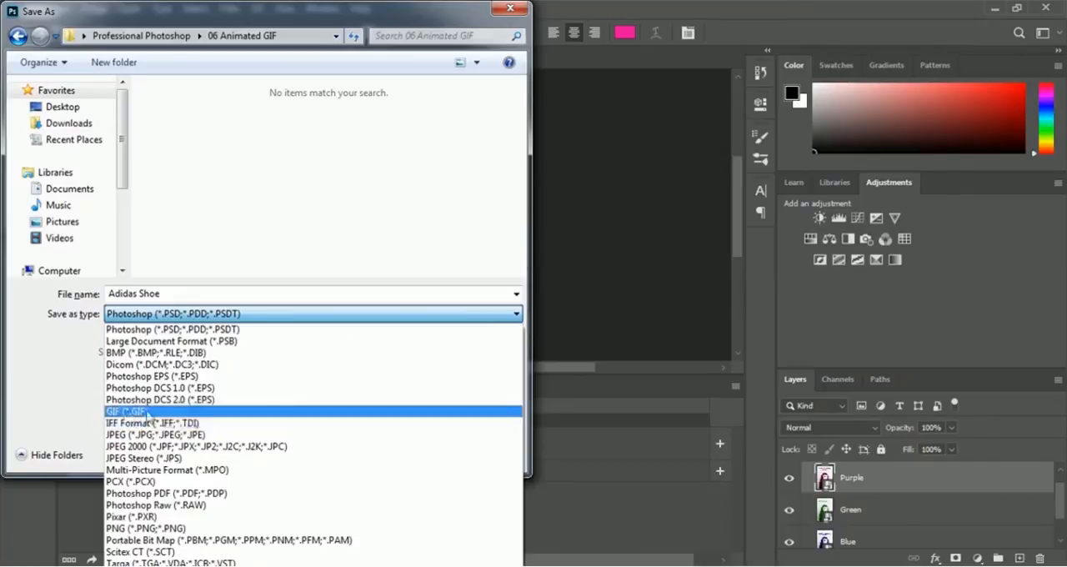
click(146, 413)
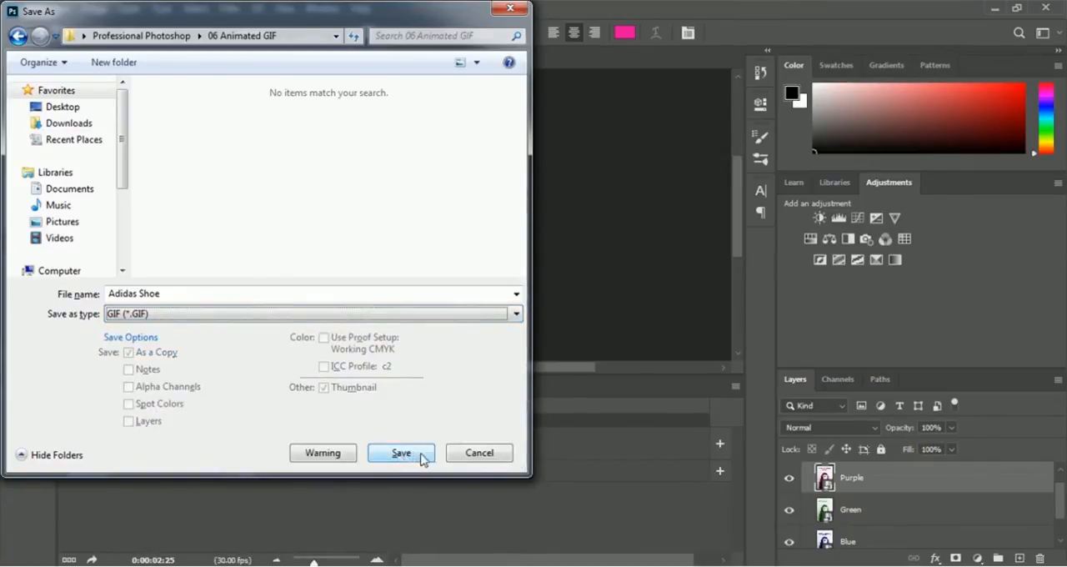
click(401, 452)
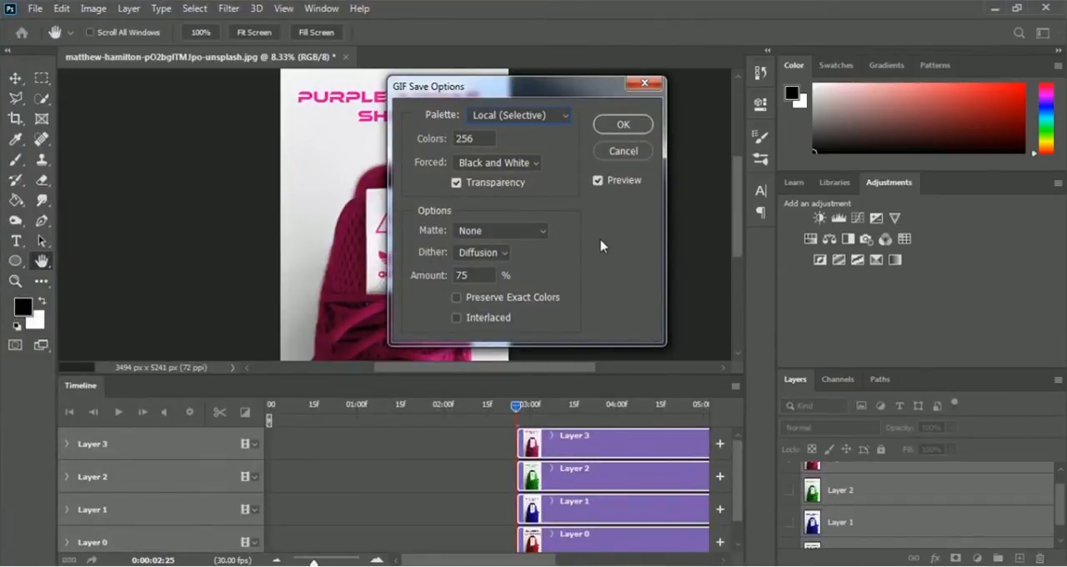
click(627, 126)
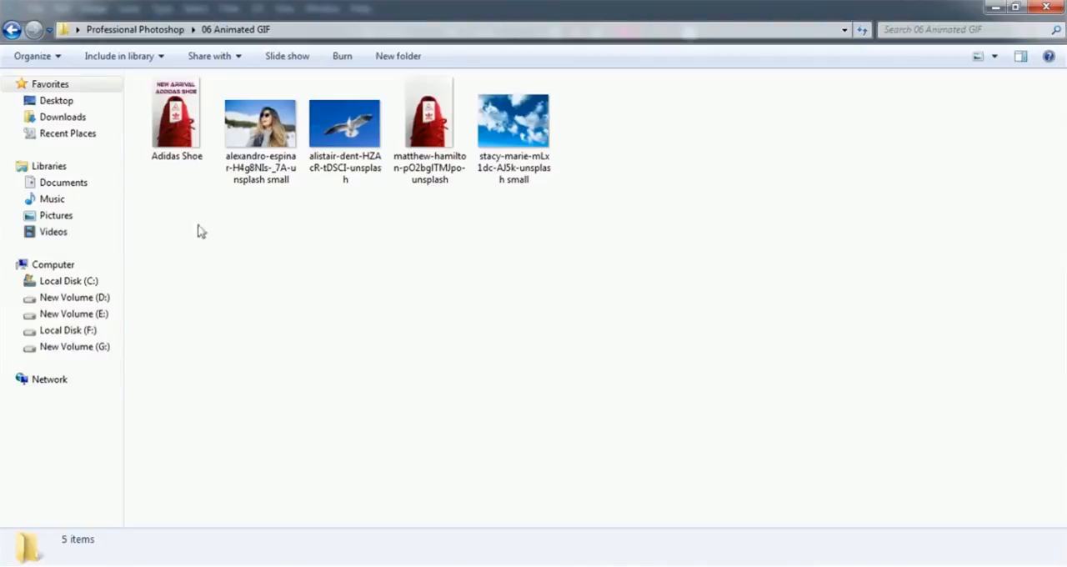
- Open the saved Adidas Shoe GIF from the 06 Animated GIF folder in the Chrome browser to watch it play
double_click(188, 152)
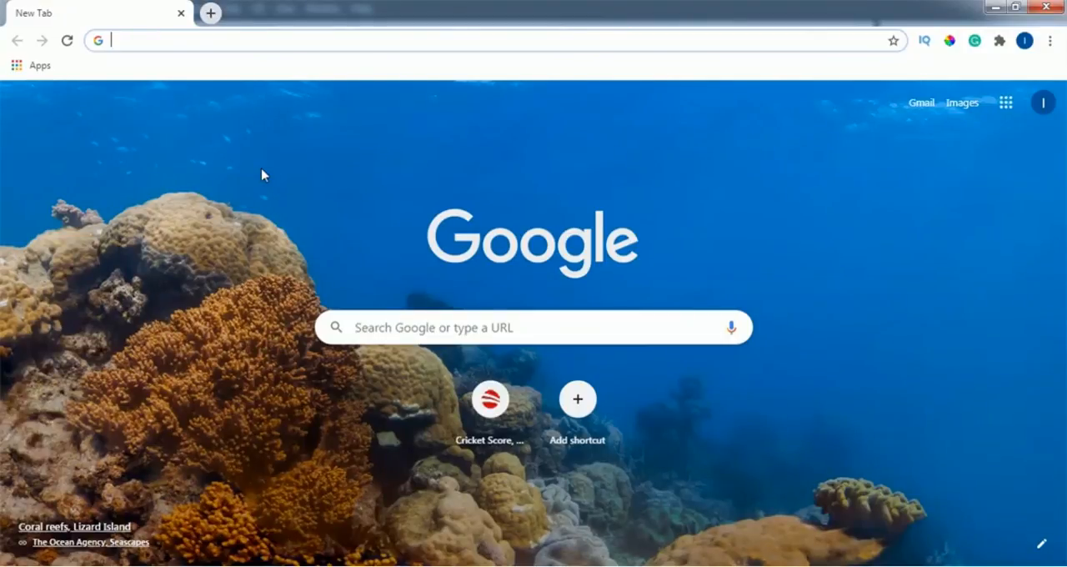
key(alt+Tab)
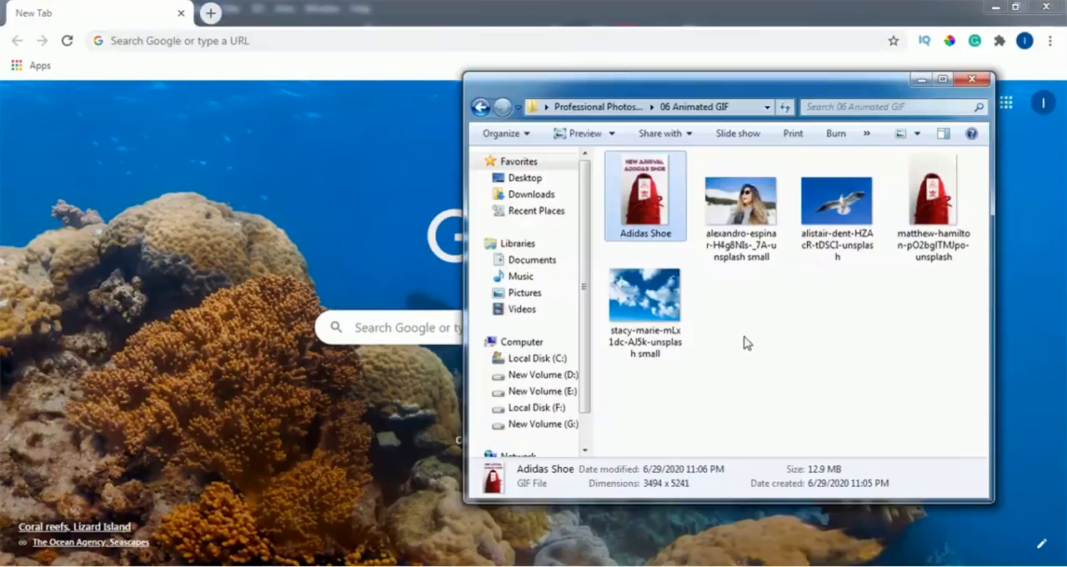
drag(650, 202, 313, 264)
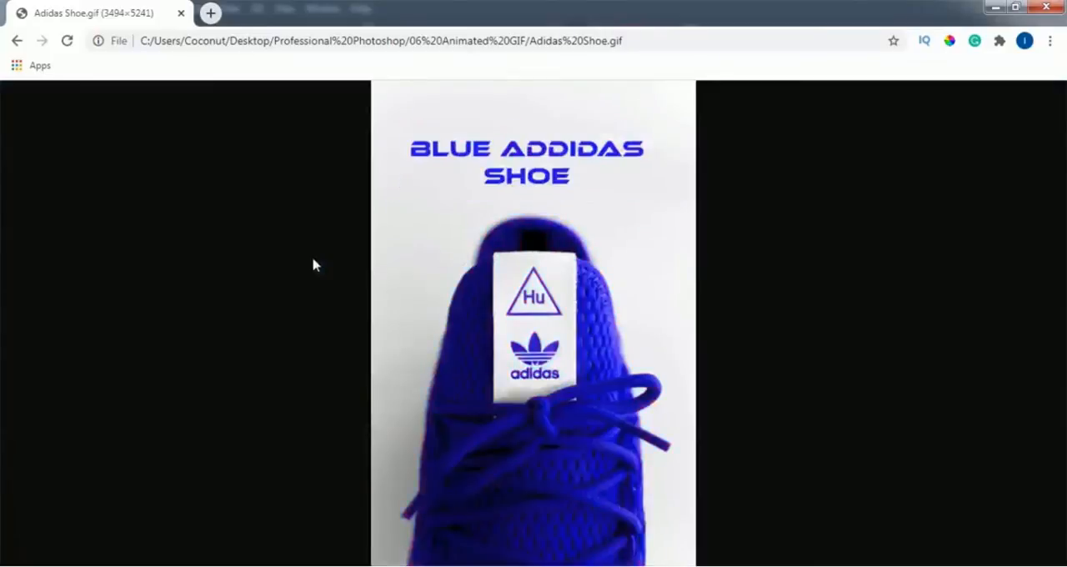